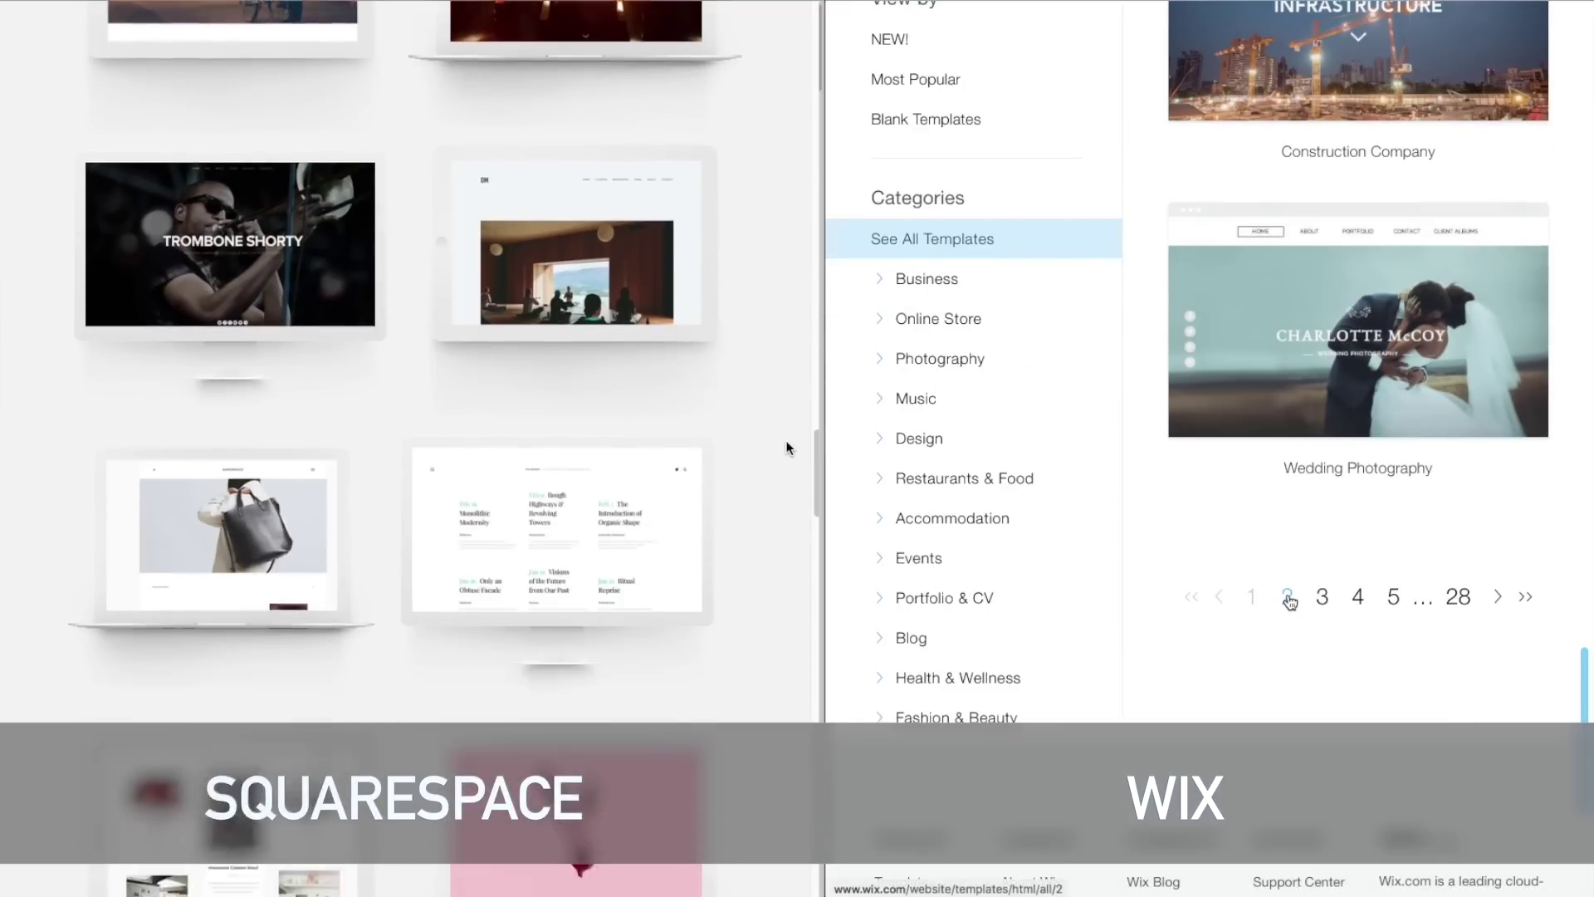
- Go to the second page of Wix templates to browse more designs
left_click(1288, 598)
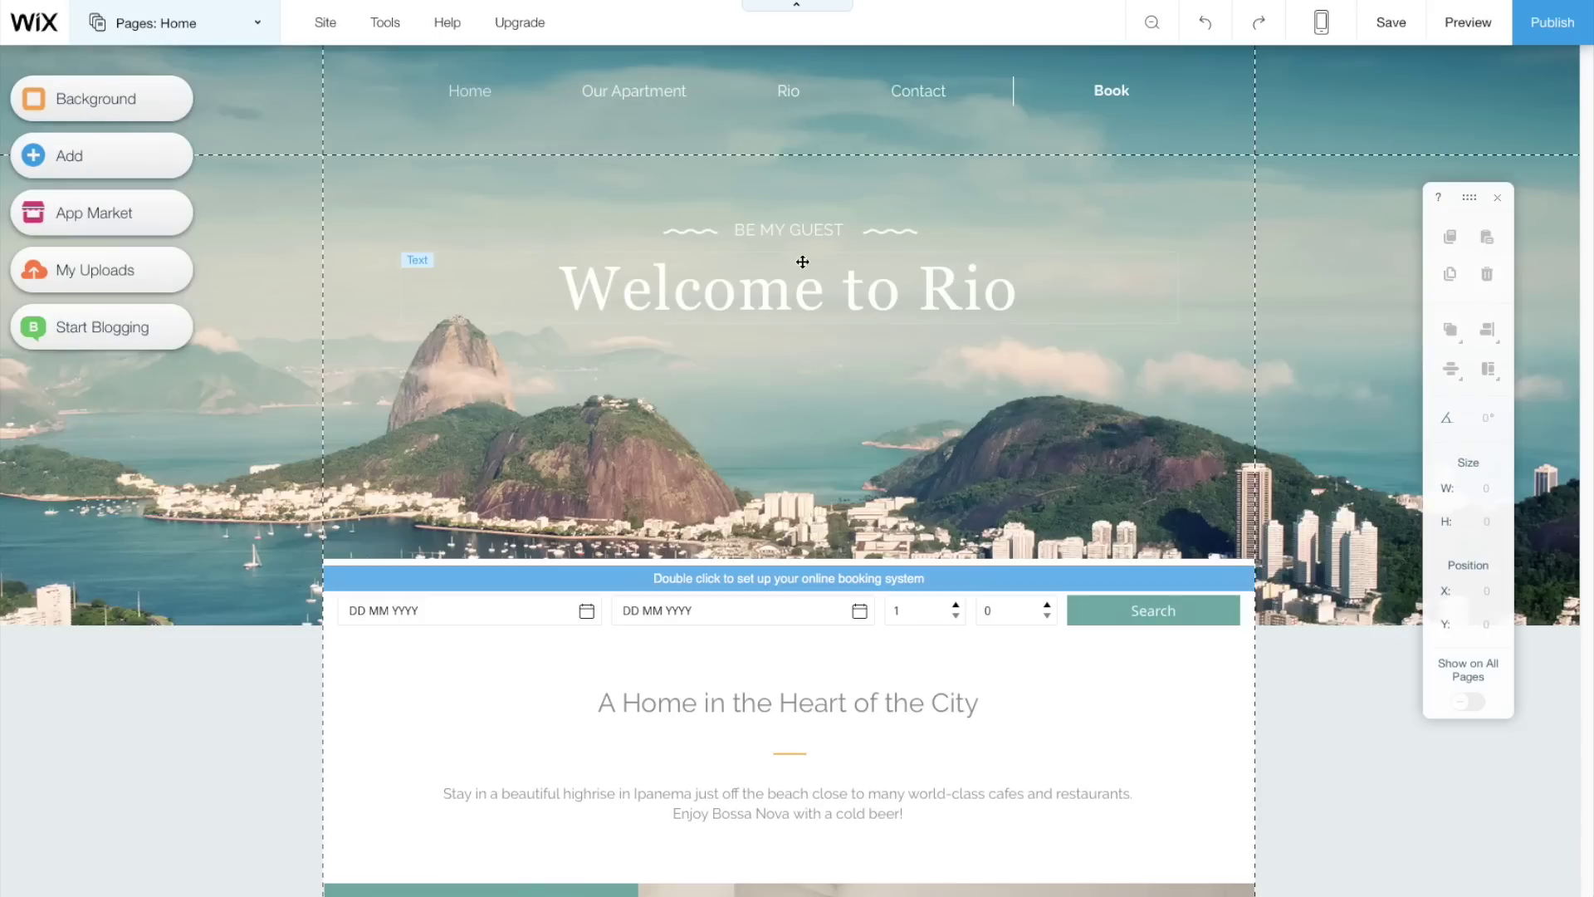
- Replace the 'Welcome to Rio' title text with 'Change The Text'
left_click(787, 300)
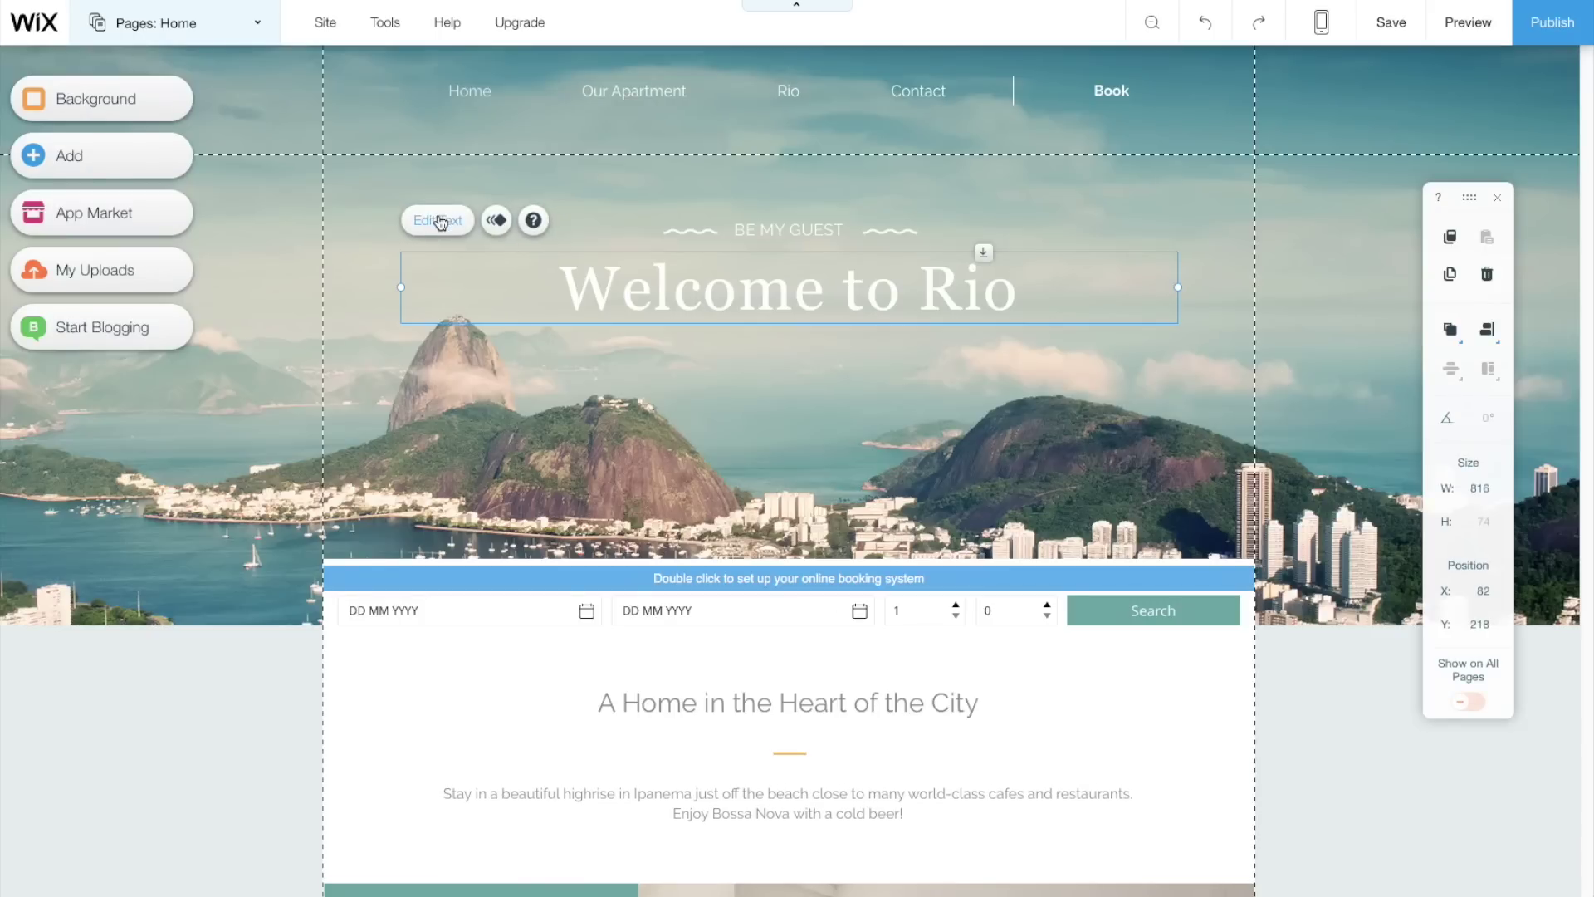
left_click(437, 220)
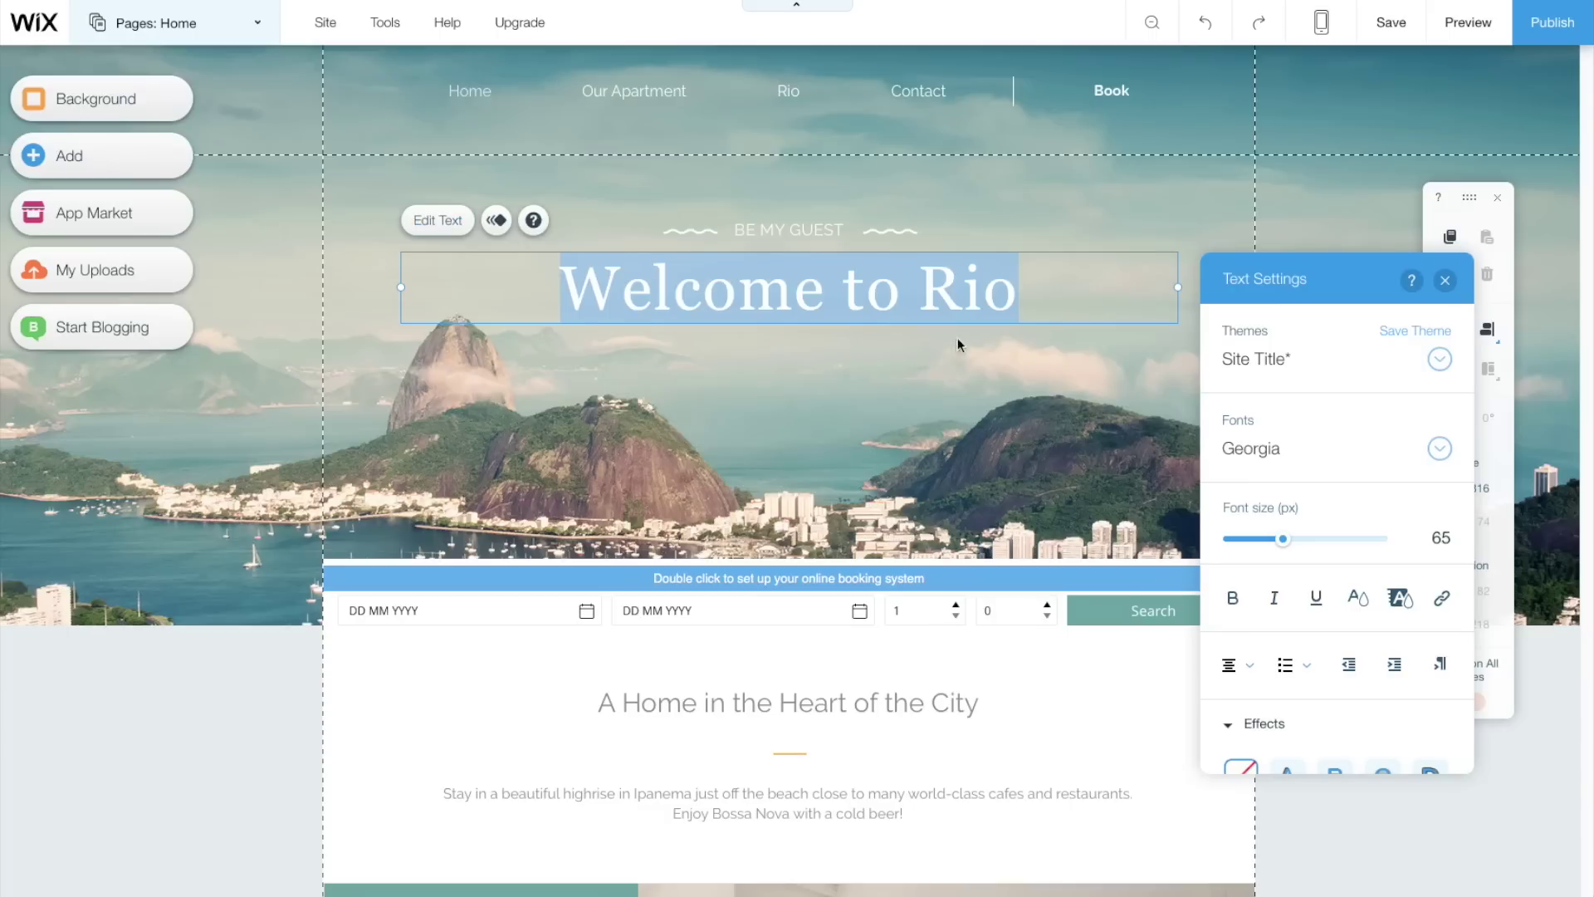
type("Change The Text")
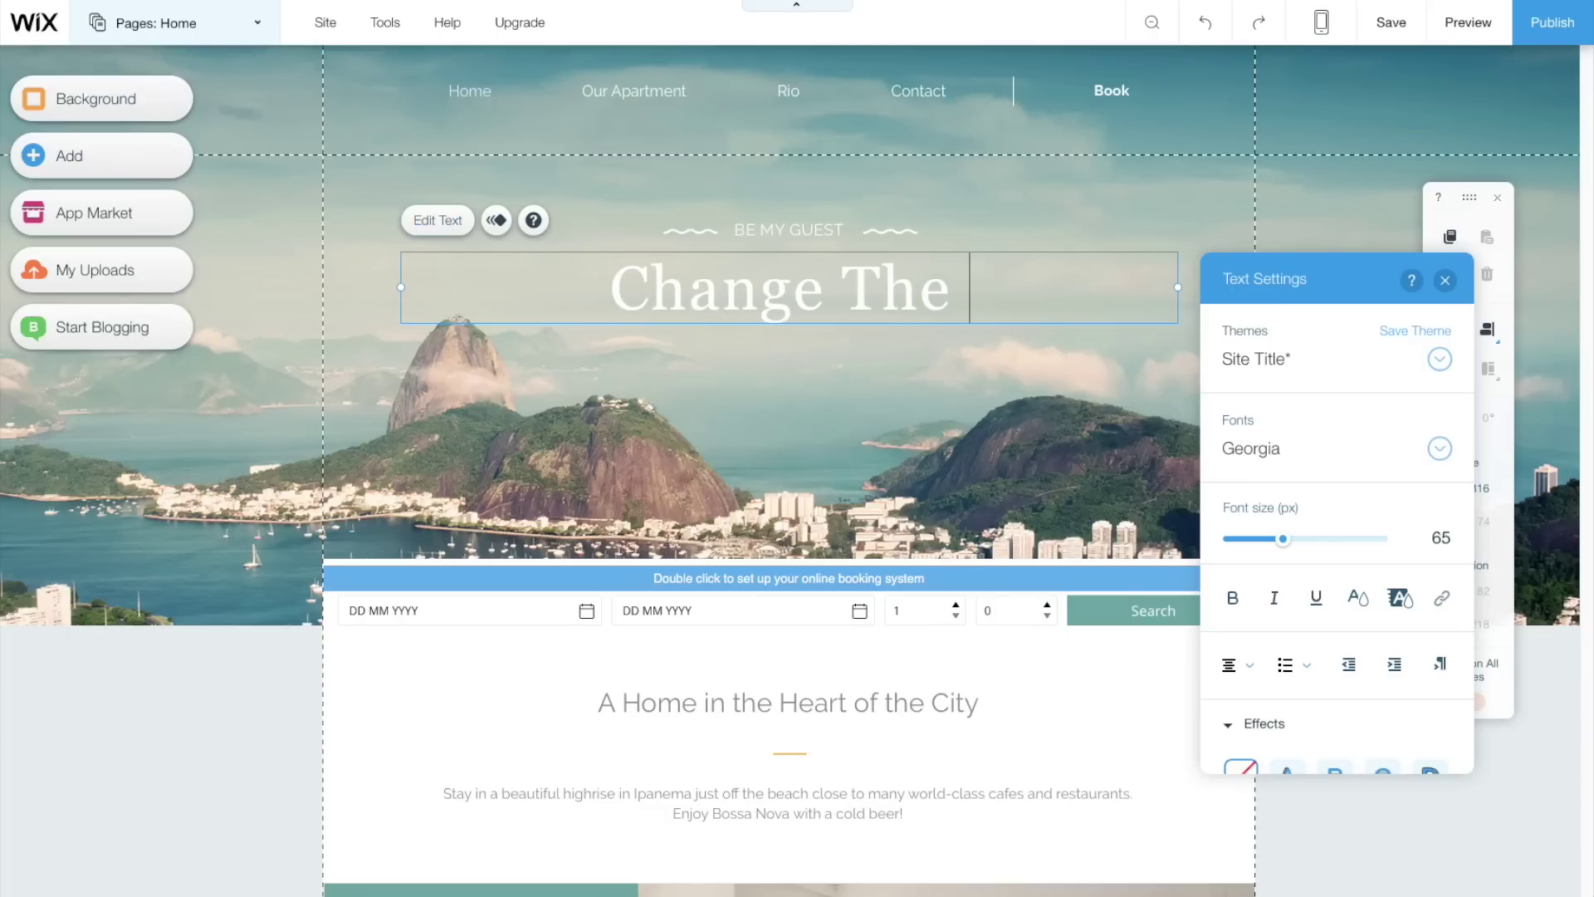
- Enlarge the title to 87 px and colour it orange #FFB730
left_click(1287, 538)
left_click_drag(1293, 543, 1303, 539)
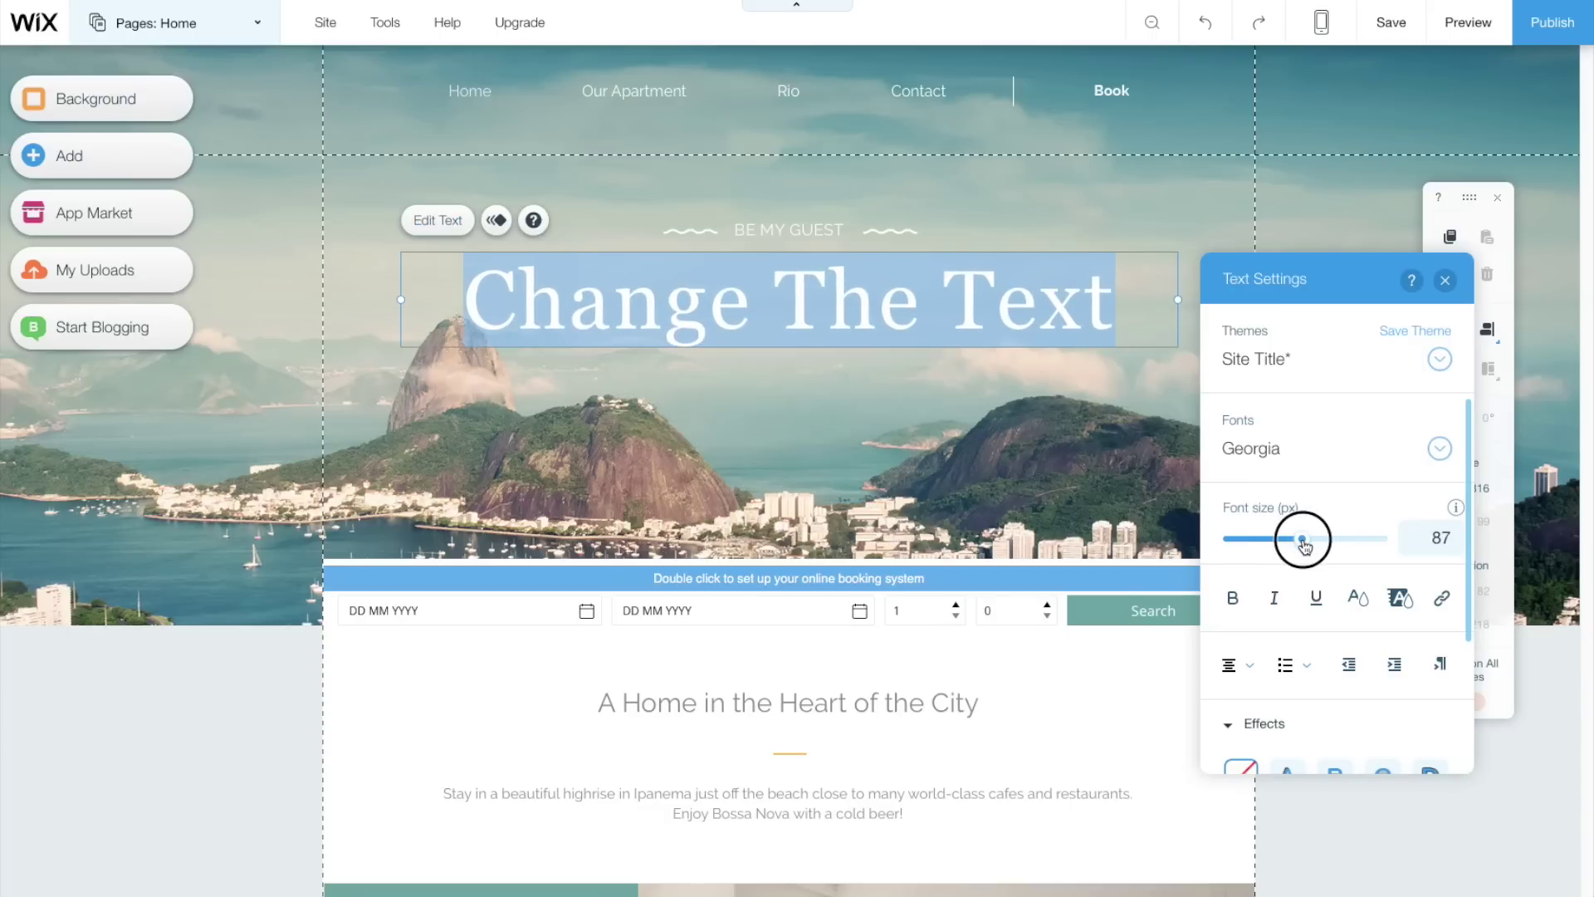
scroll(1346, 572, "down", 1)
left_click(1357, 585)
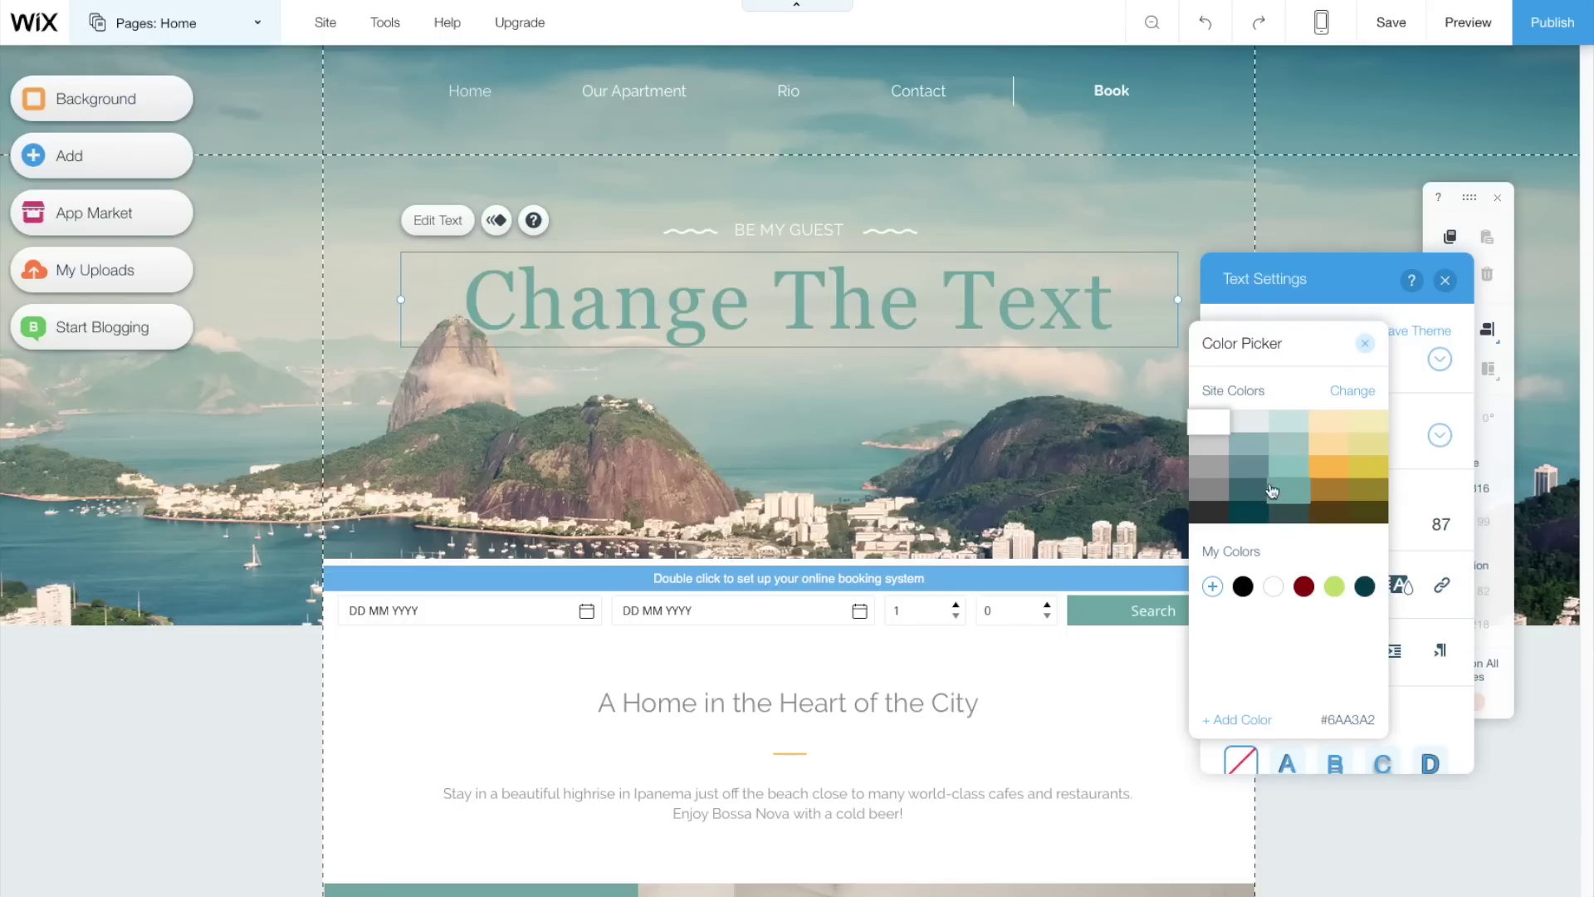
left_click(1328, 466)
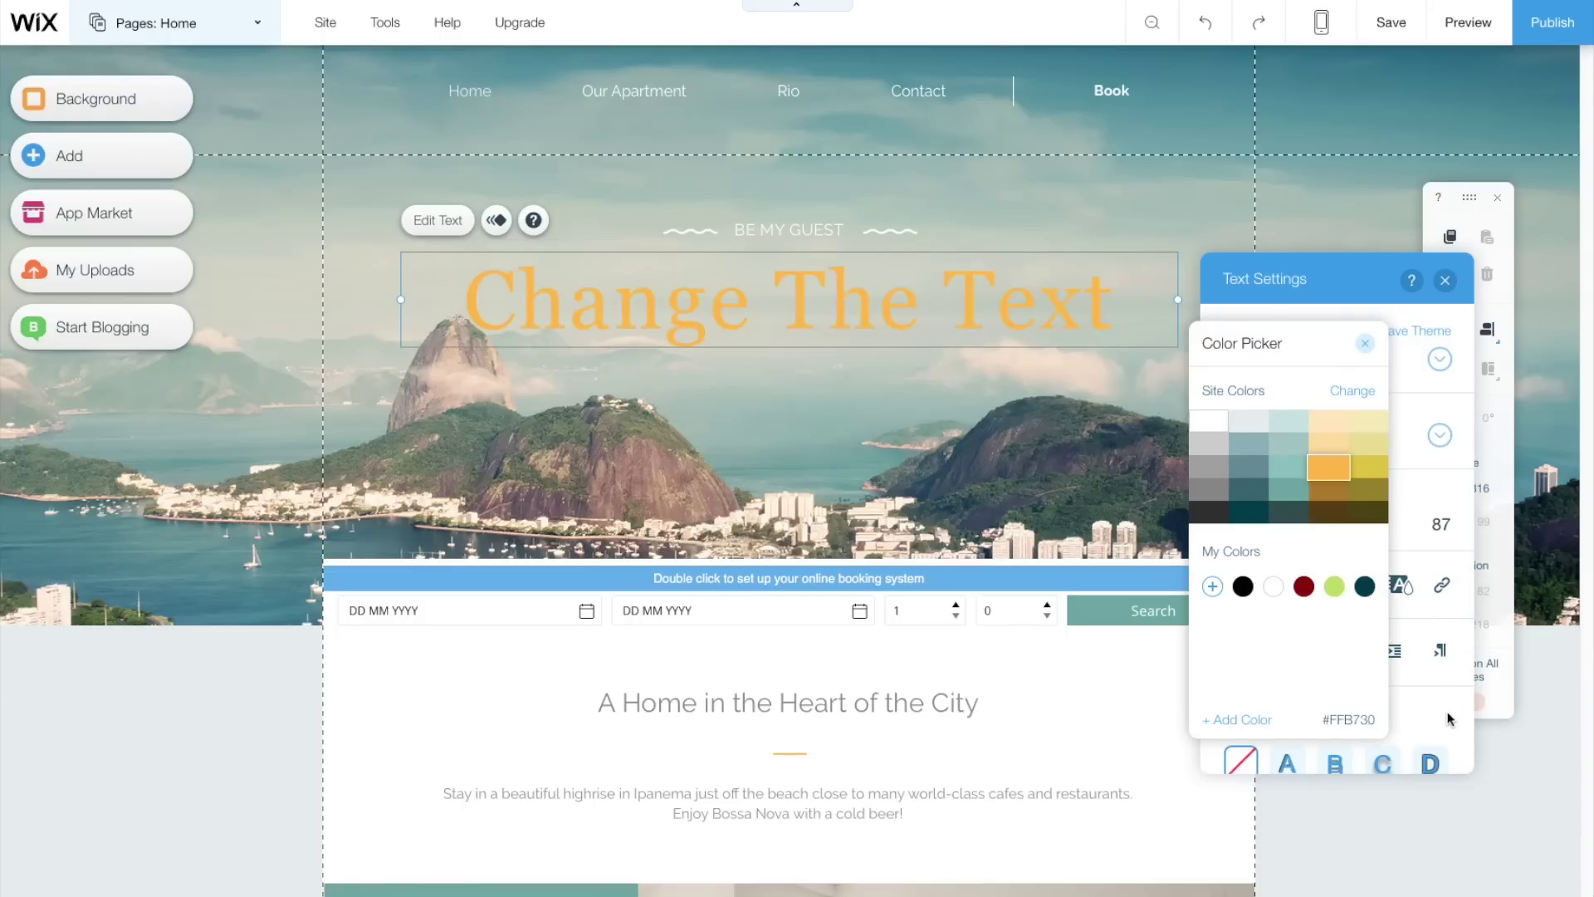
left_click(1439, 715)
left_click(1411, 465)
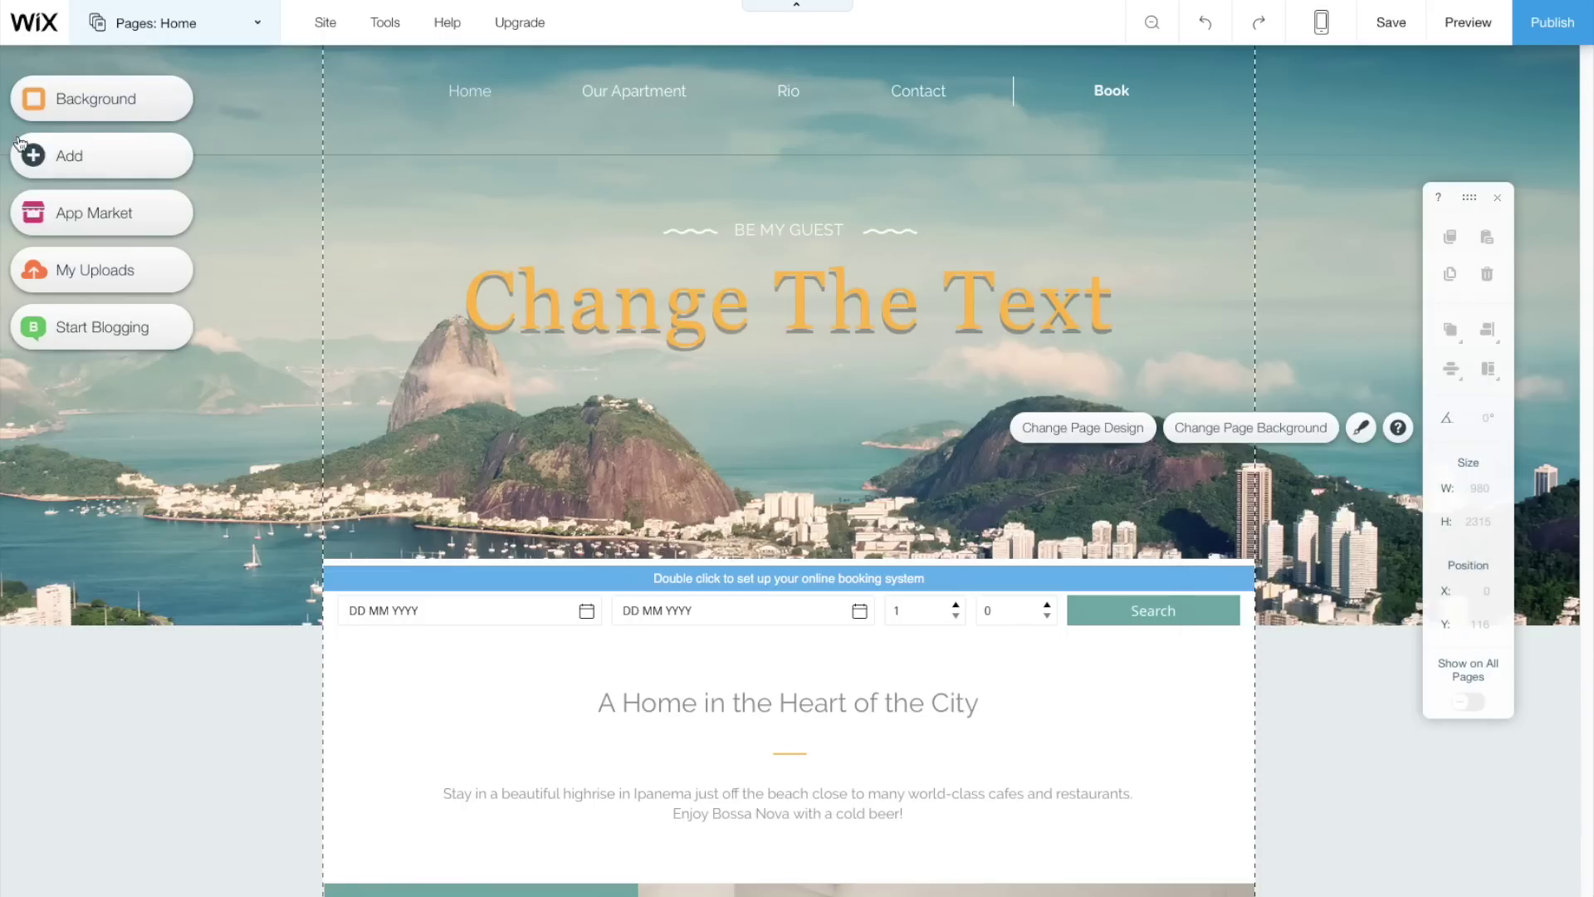
left_click(33, 155)
- Drop a paragraph text box below the title and set its text colour to black
scroll(360, 480, "down", 3)
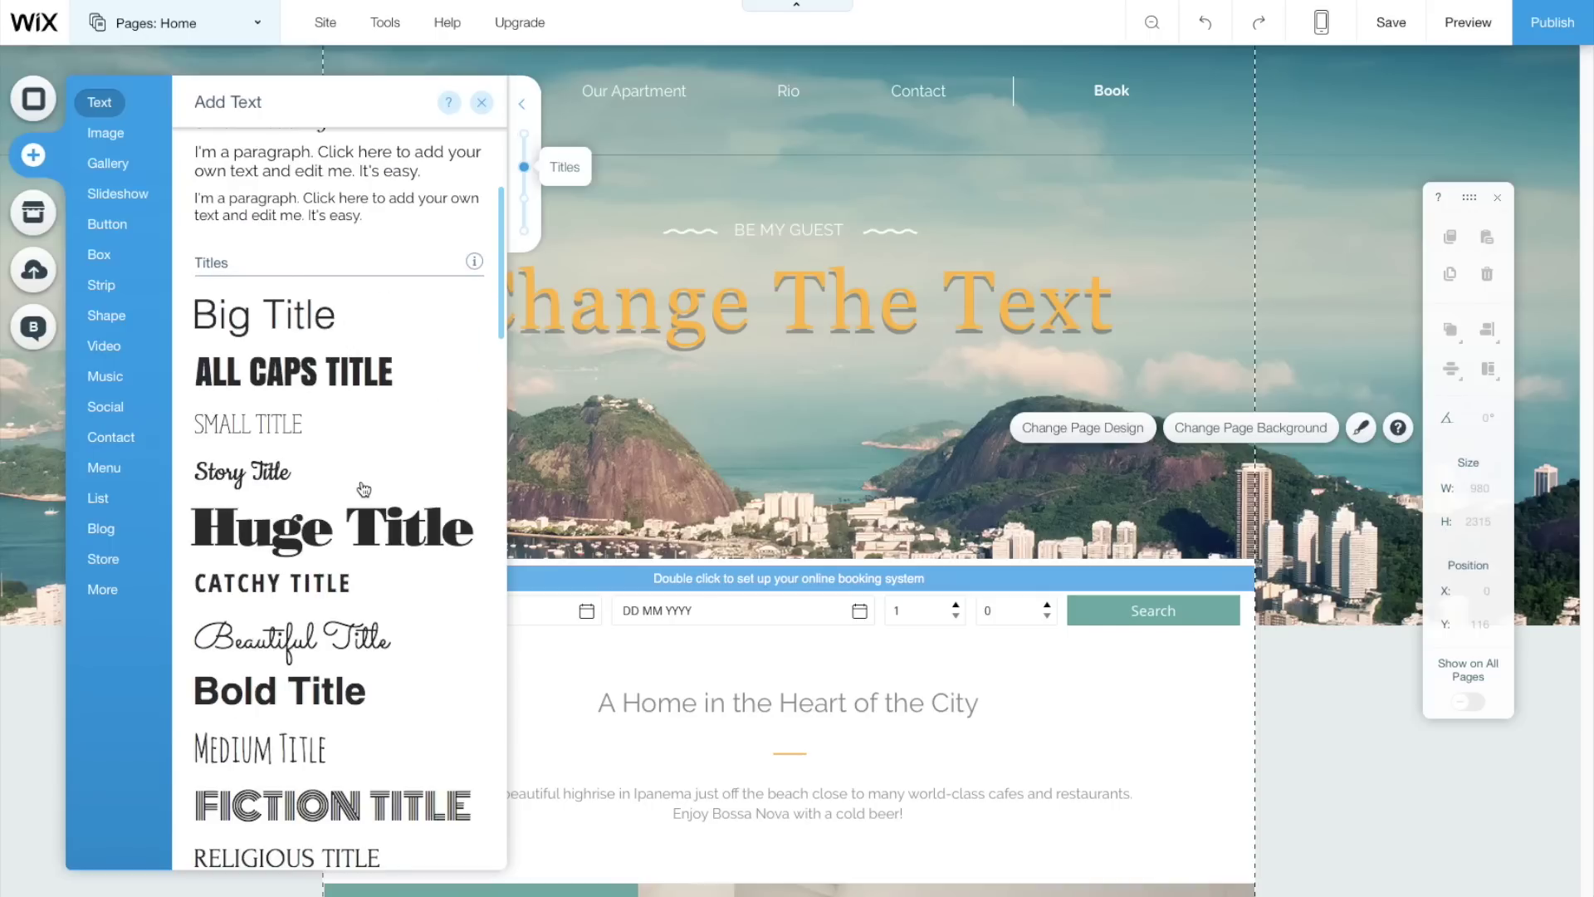
left_click_drag(245, 202, 735, 425)
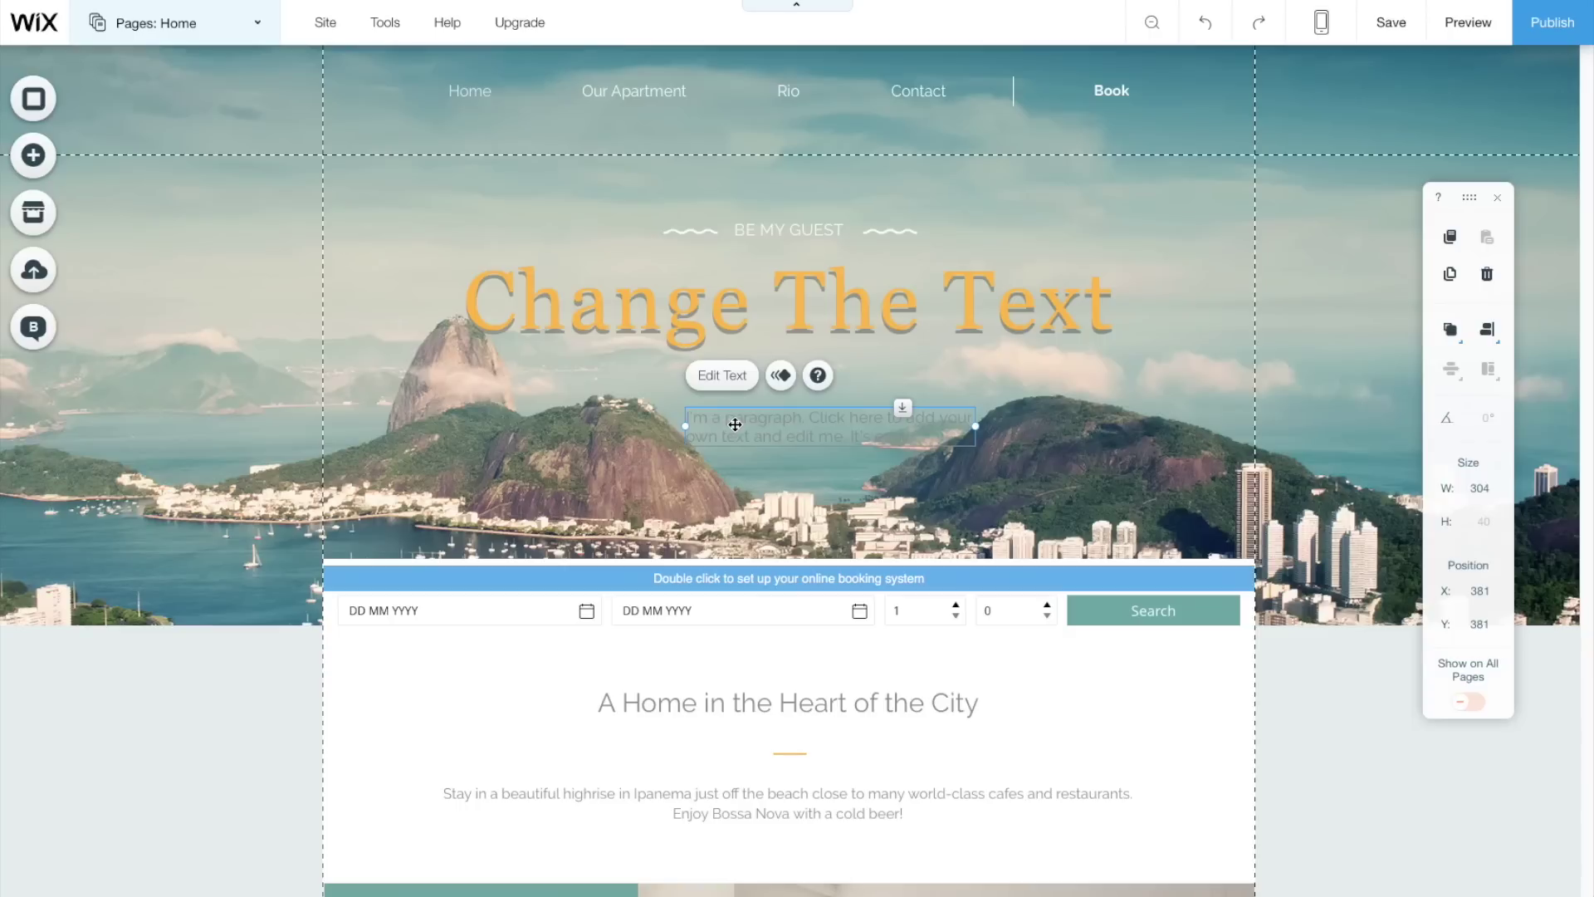
left_click(721, 374)
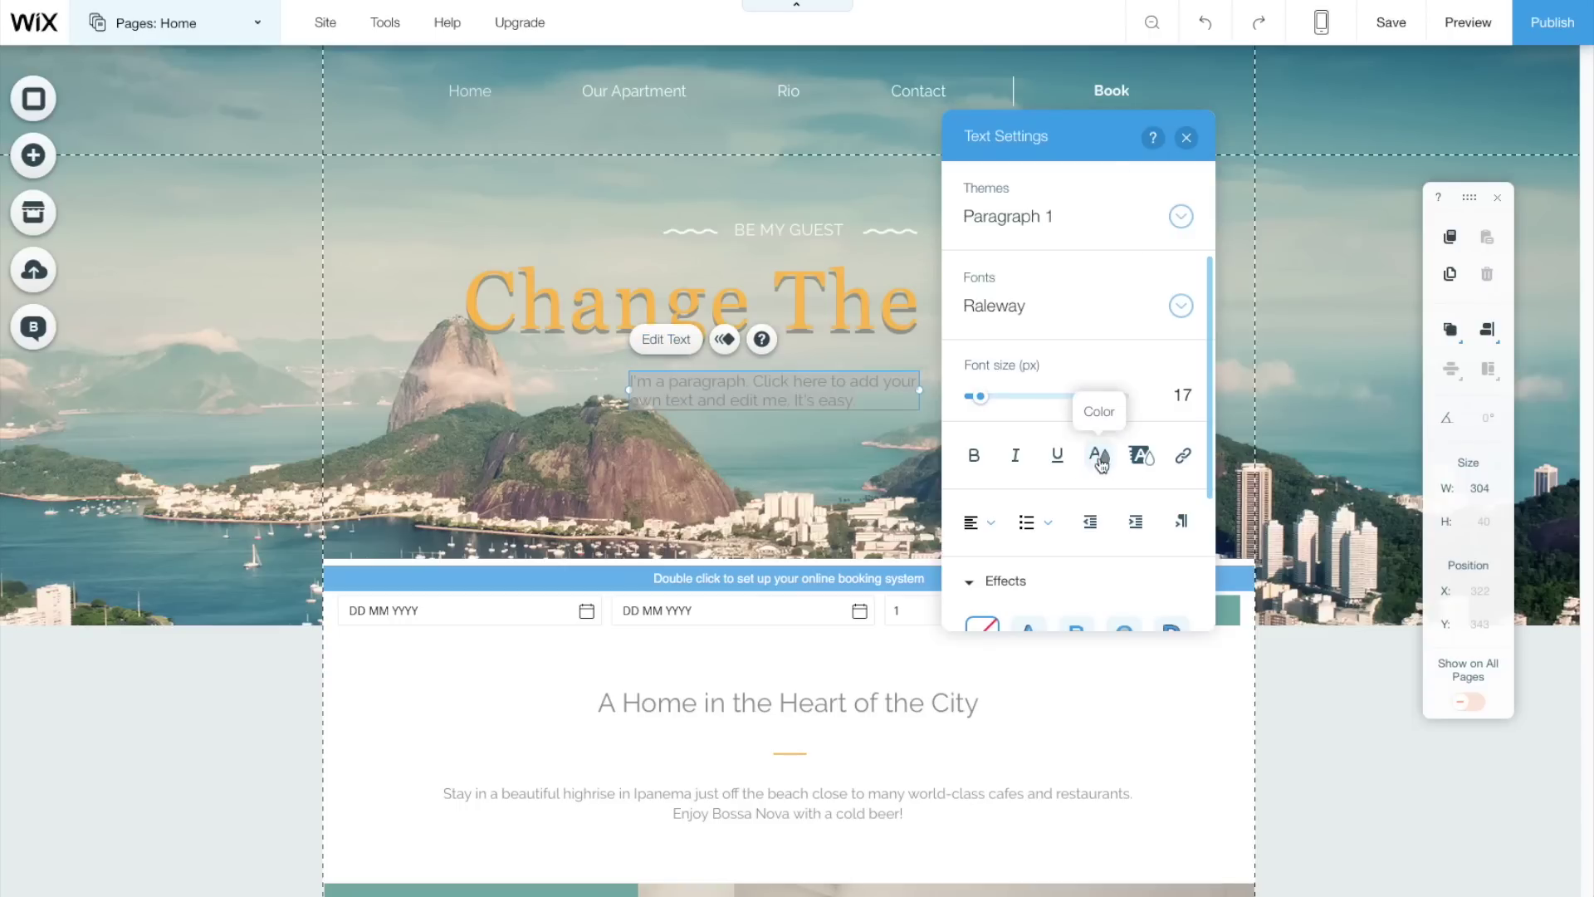
left_click(1098, 455)
left_click(985, 445)
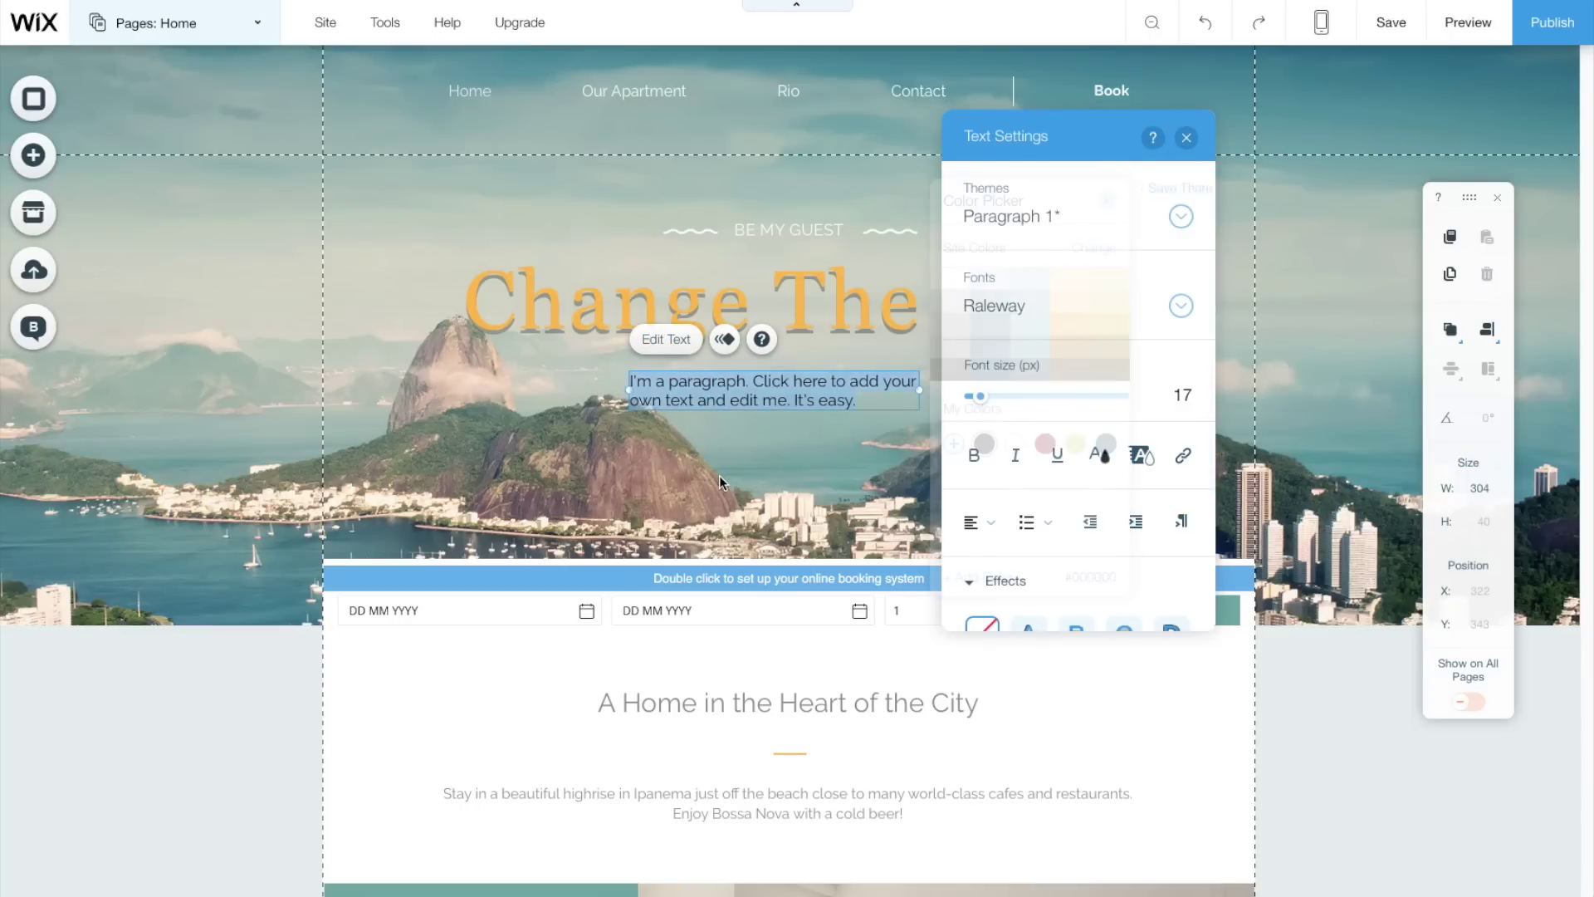
left_click(1107, 200)
left_click(1186, 138)
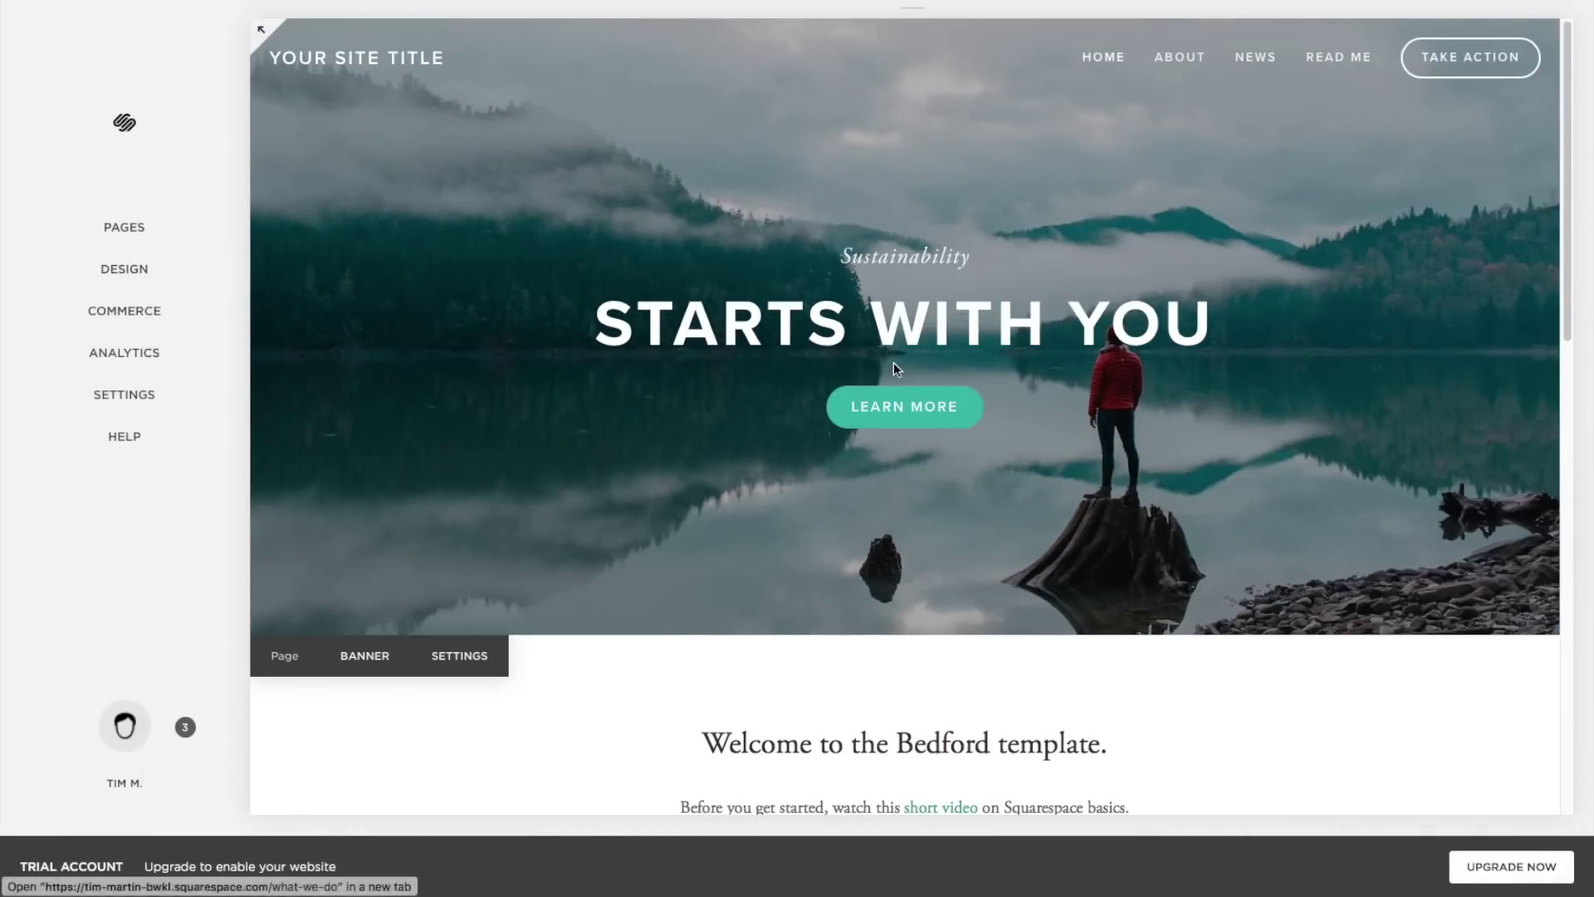
- Replace the banner's 'Sustainability' description line with 'New Text' and save
left_click(973, 267)
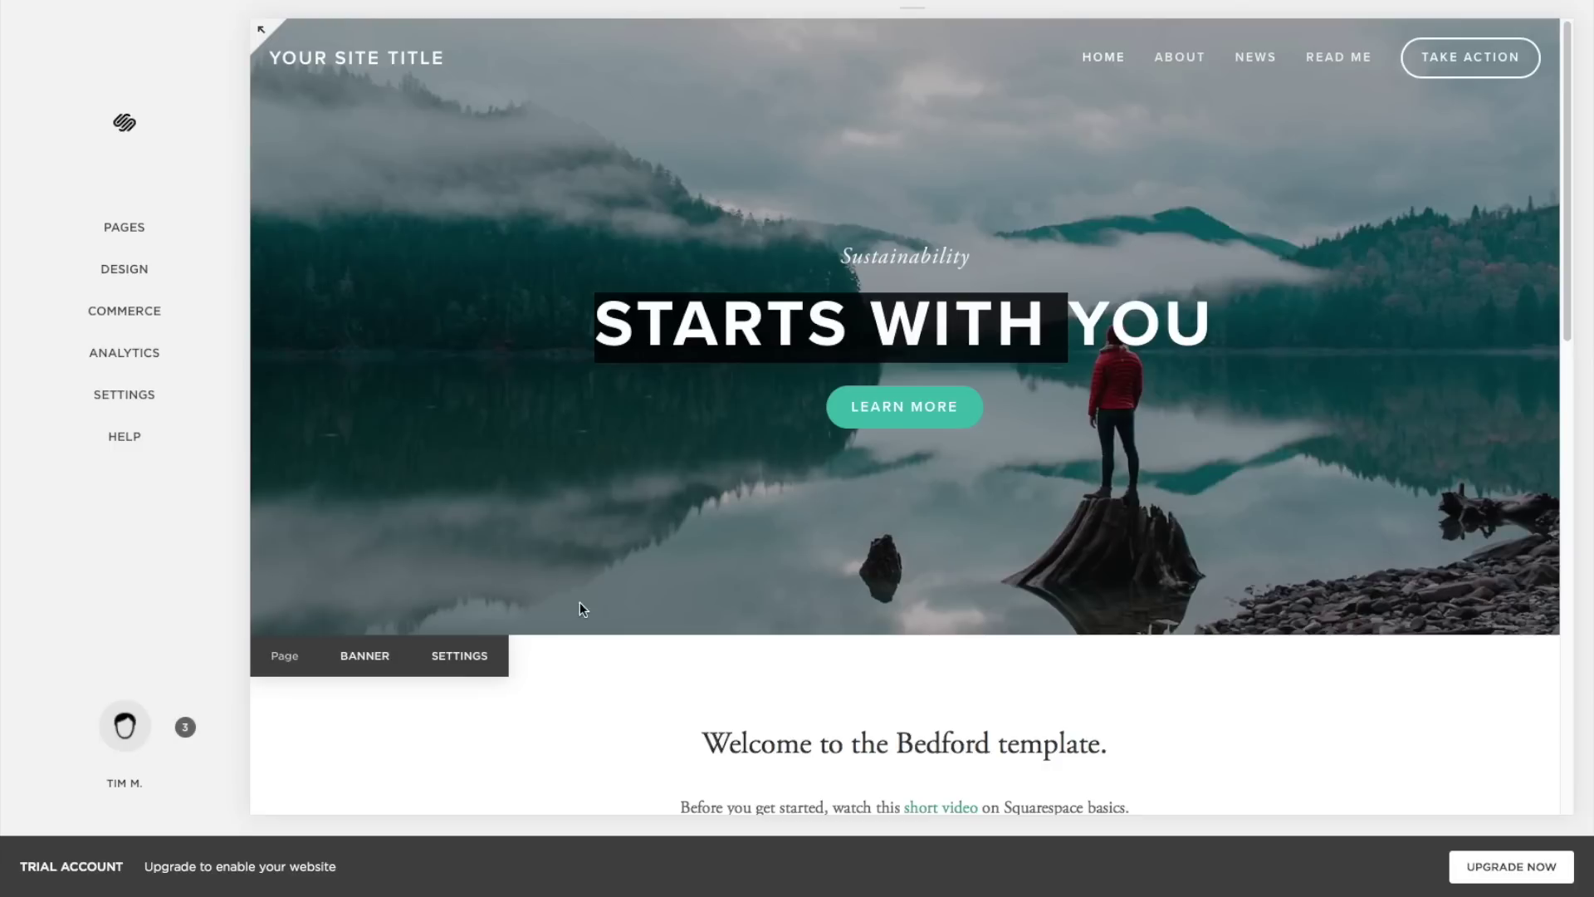
left_click(461, 656)
left_click(579, 708)
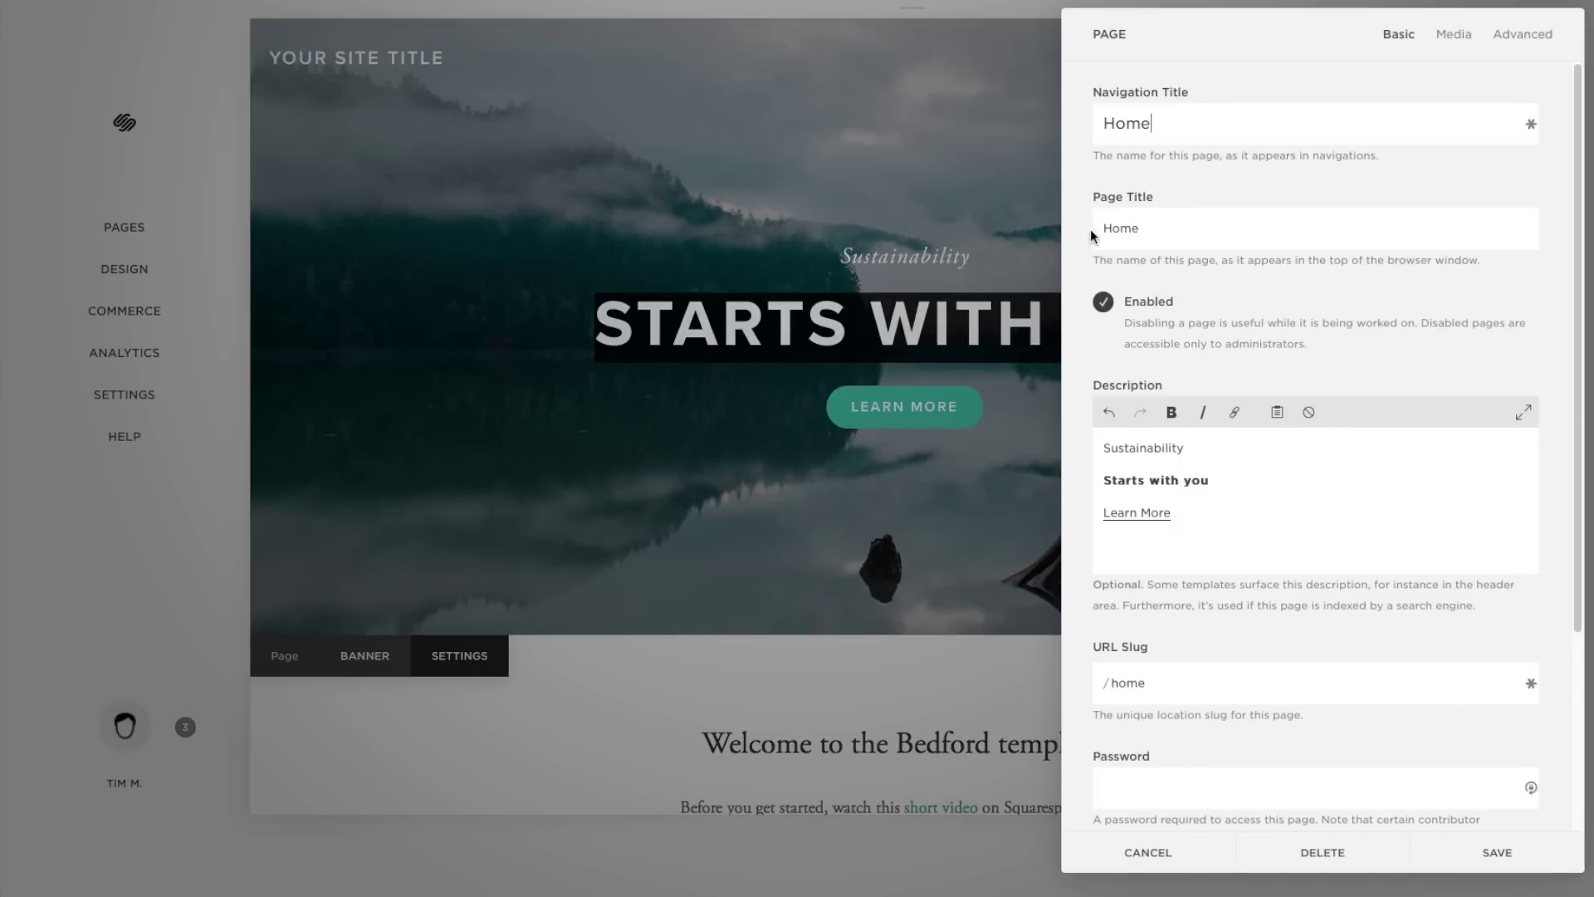
triple_click(1220, 455)
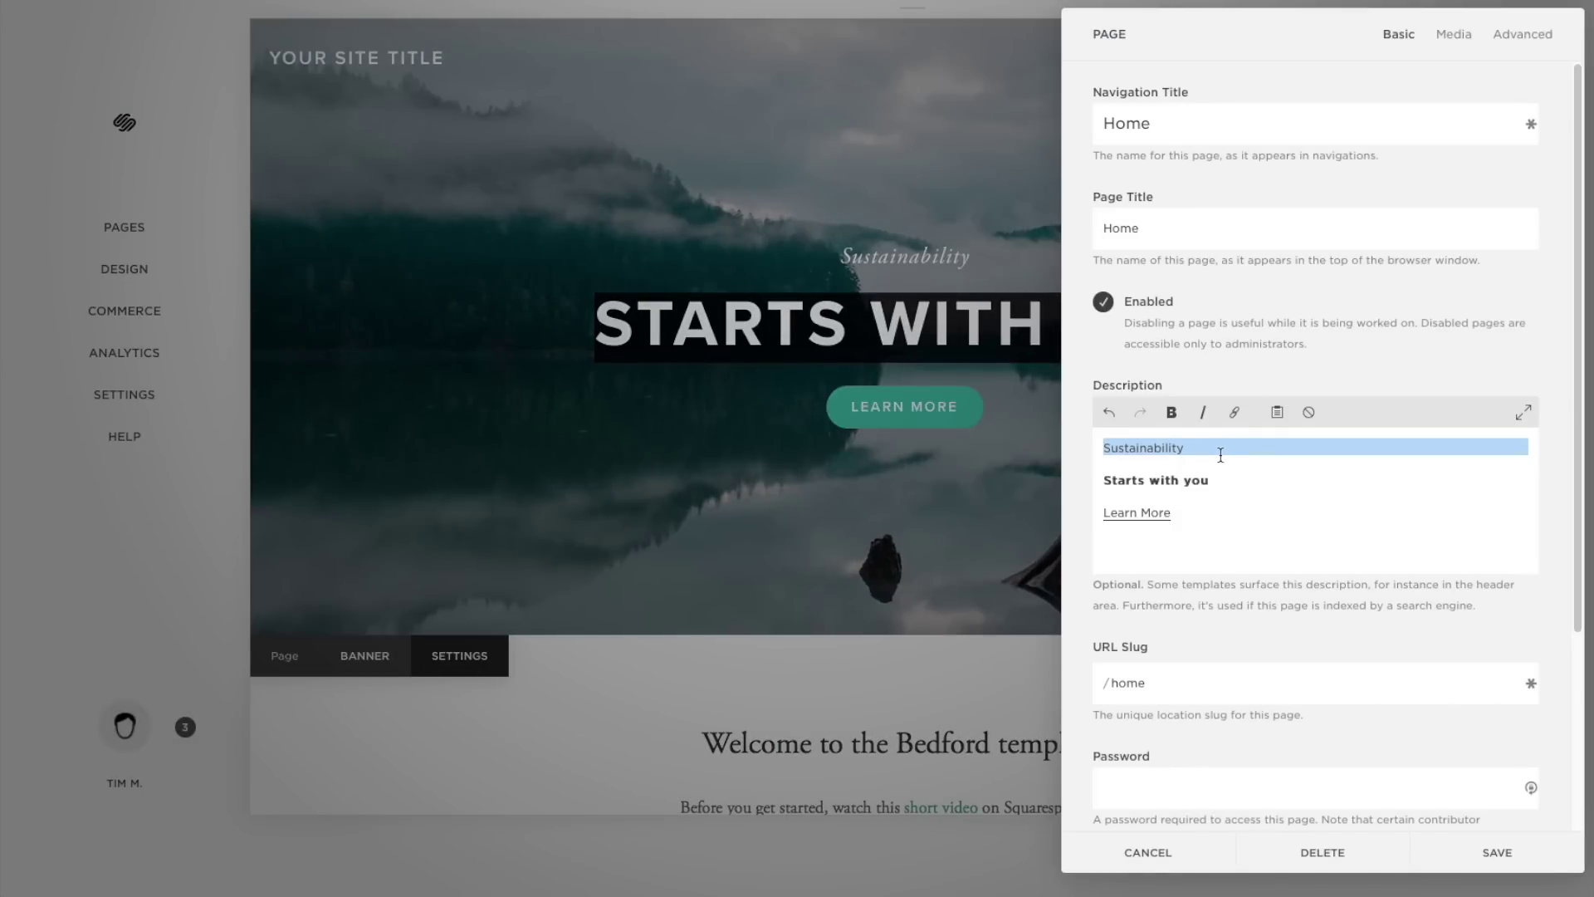
type("New TE")
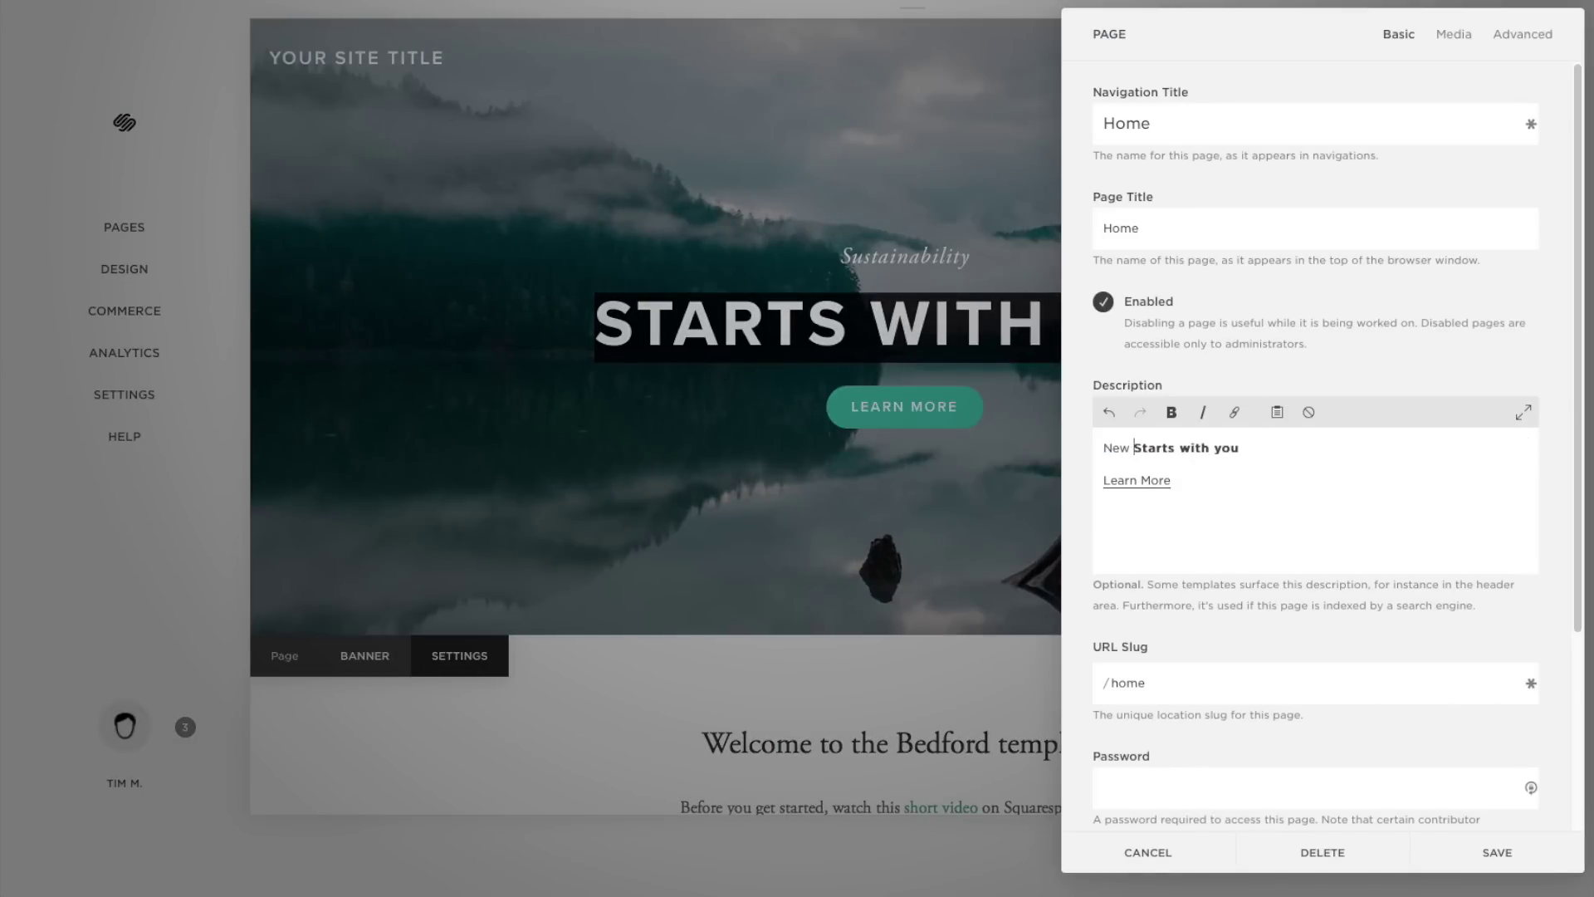
key("BackSpace")
key("BackSpace")
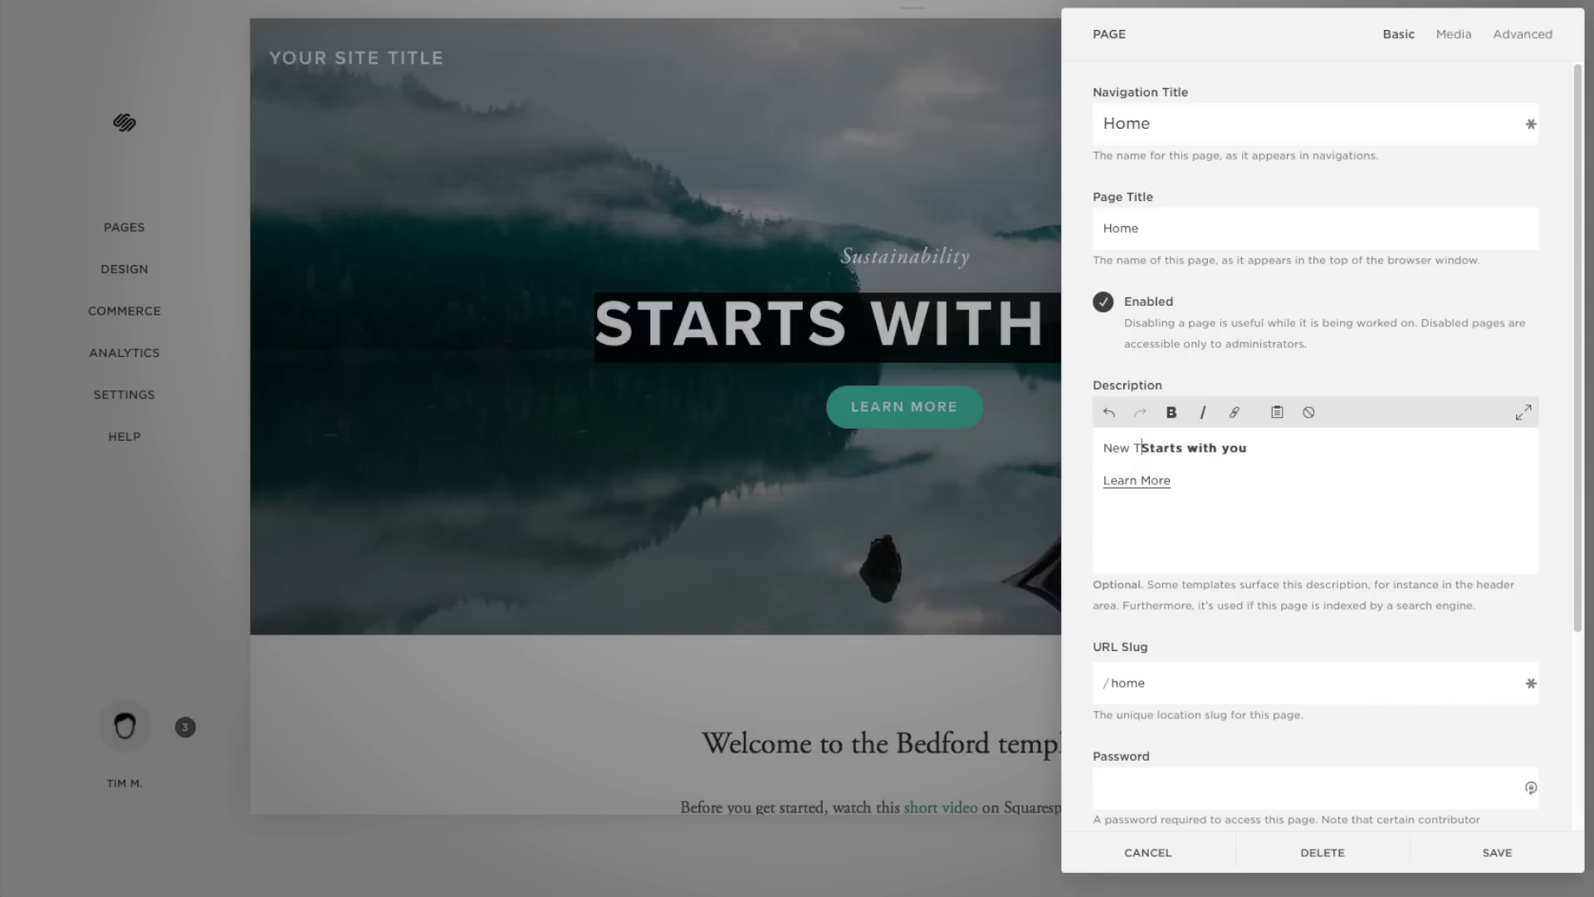
type("Text")
key("Return")
left_click(1520, 862)
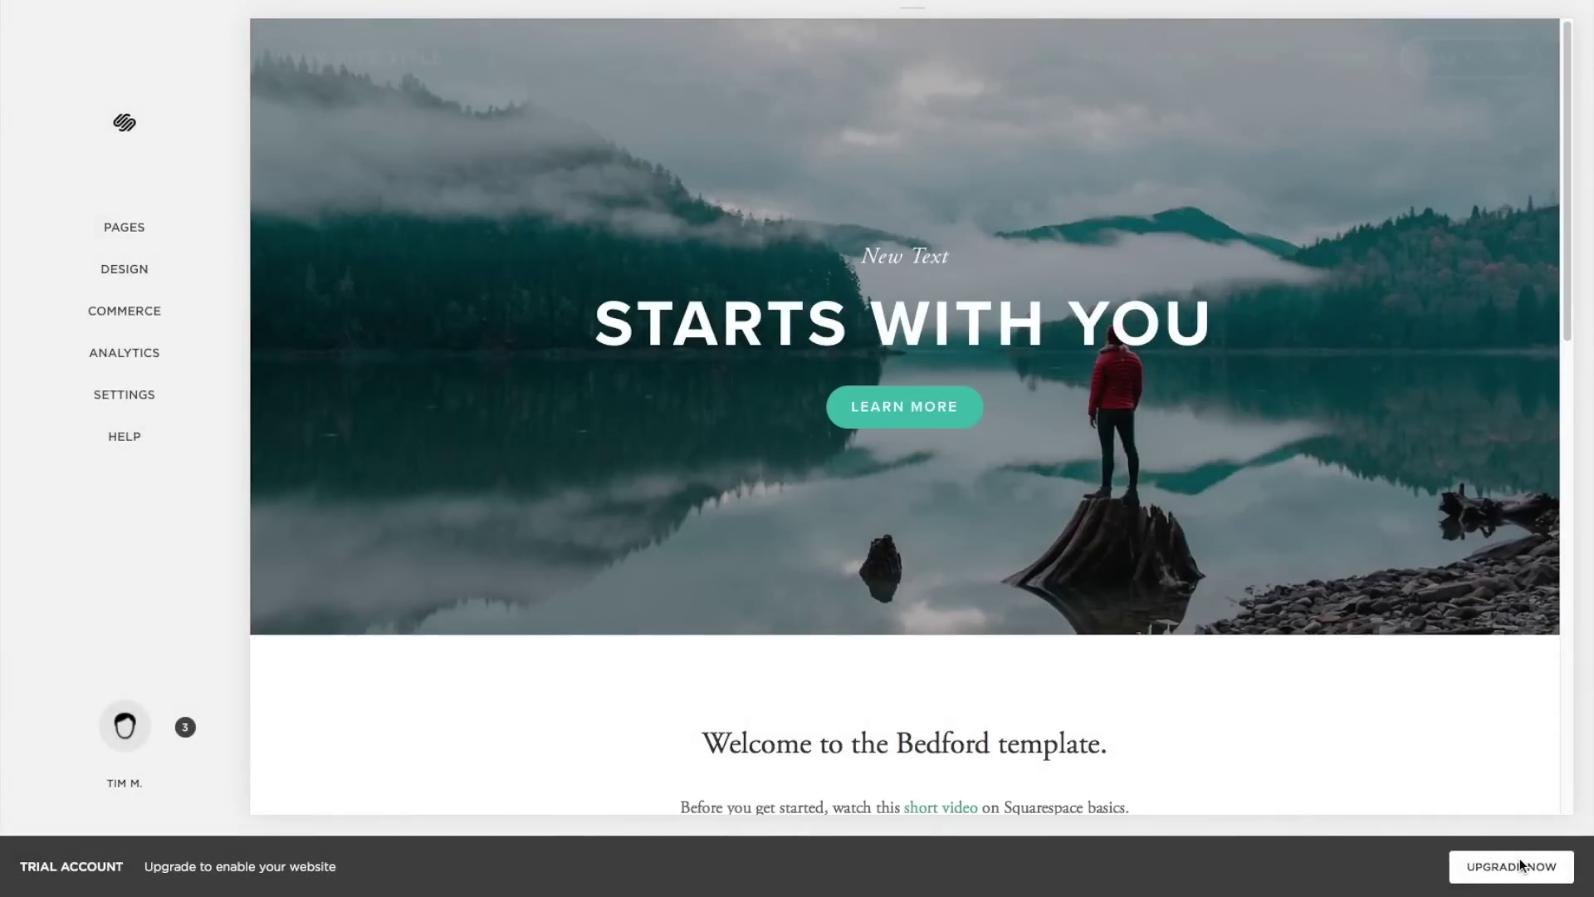
- Change the 'Starts with you' line to plain 'New Text II' without bold or italic, and save
mouse_move(1213, 495)
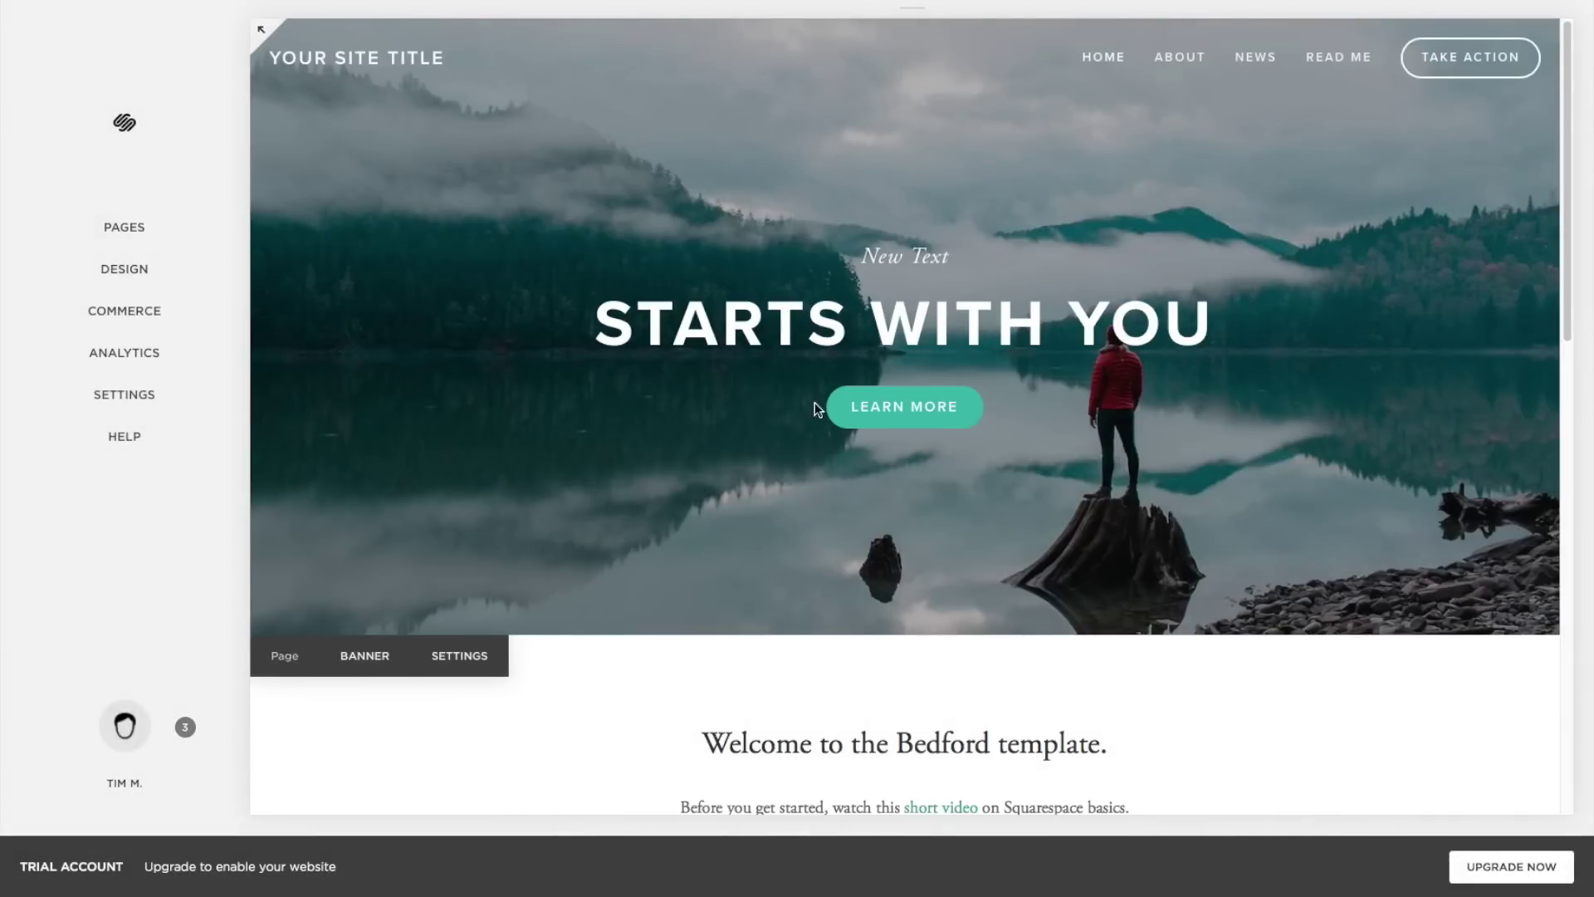
left_click(446, 654)
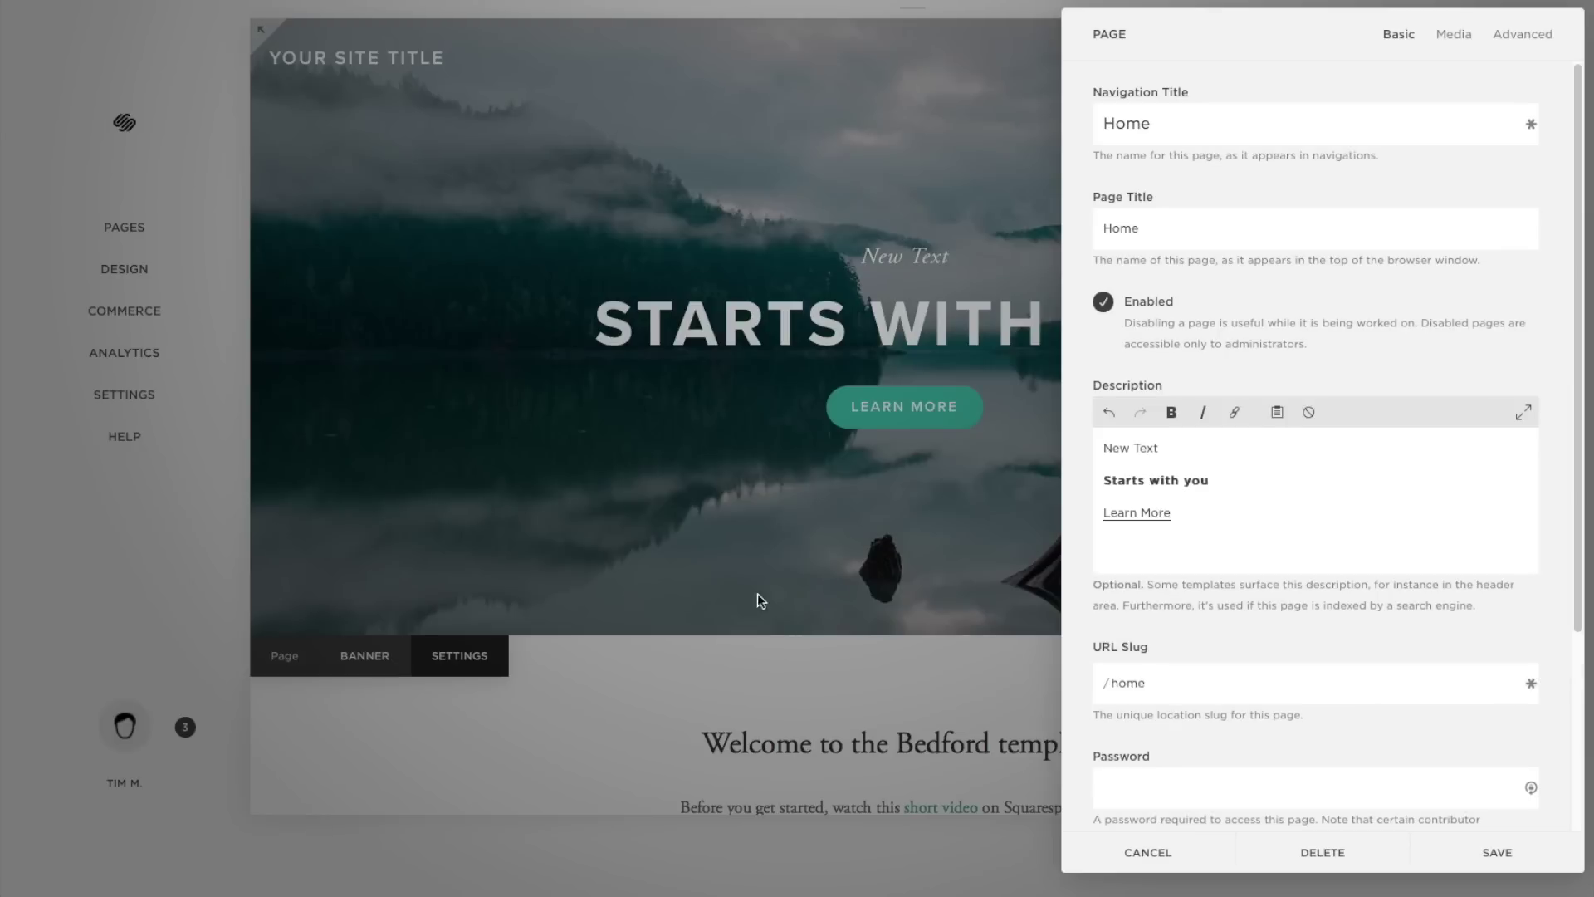
left_click_drag(1222, 481, 1107, 480)
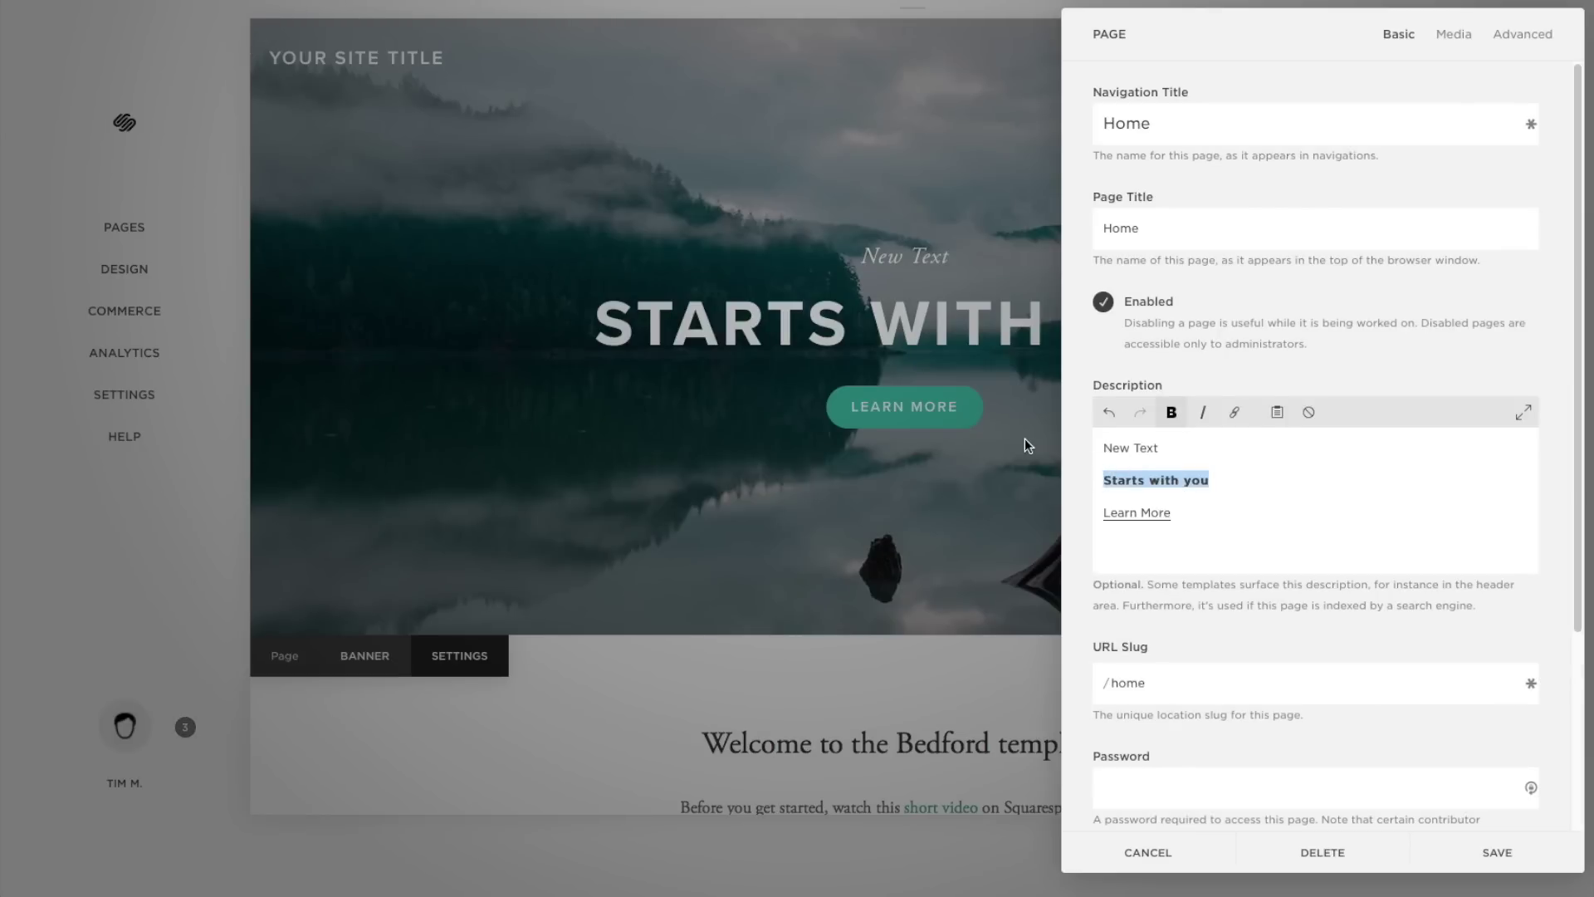
type("New Text II")
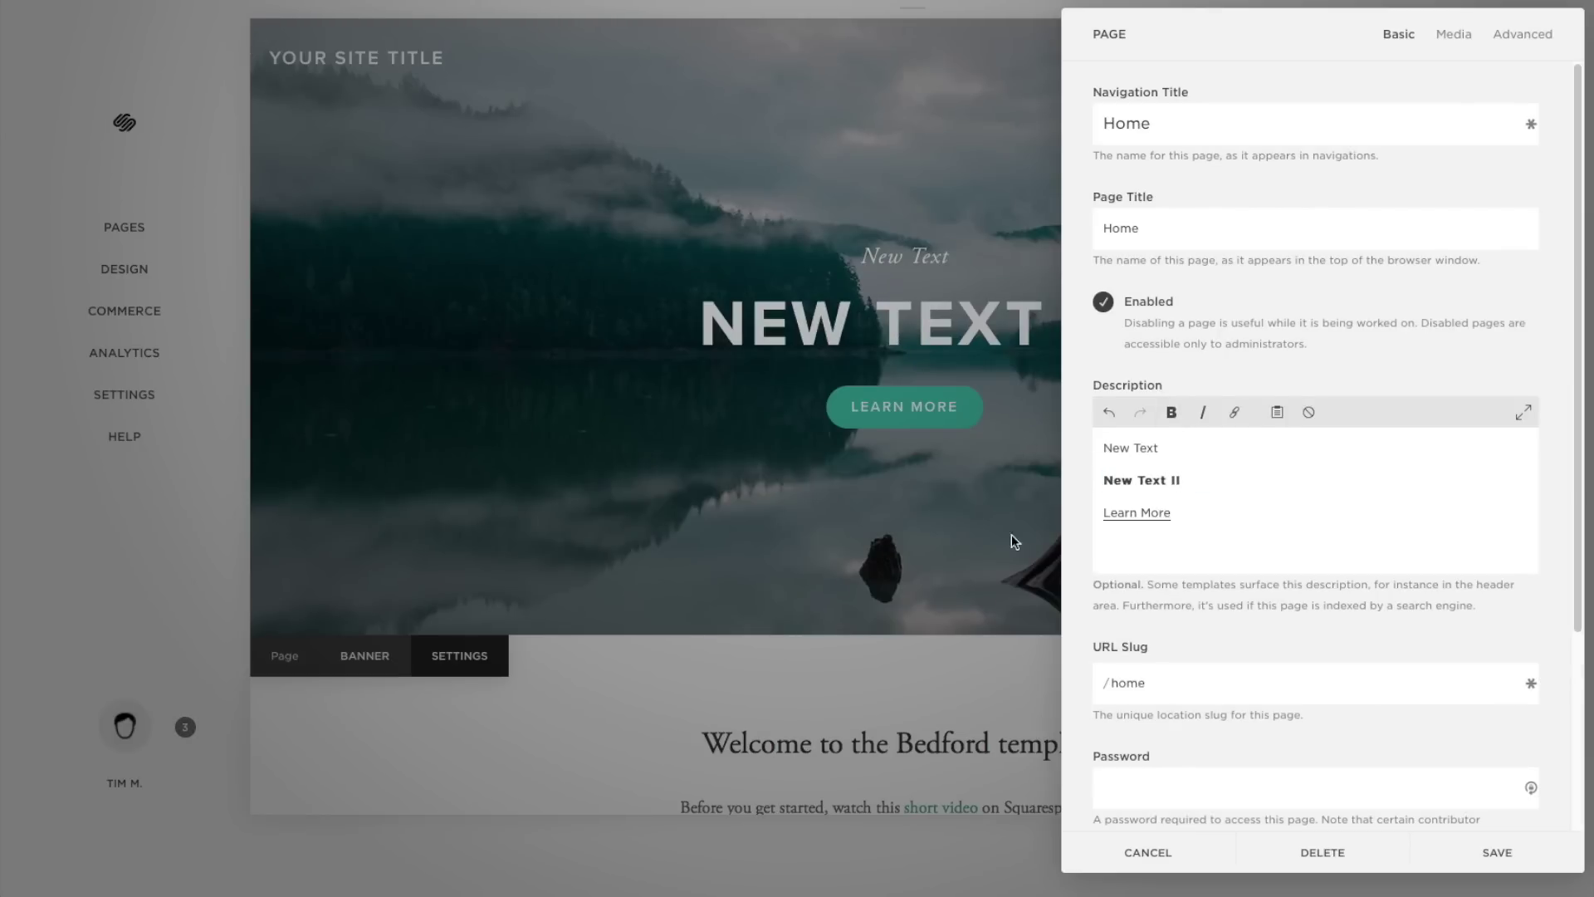
left_click_drag(1185, 480, 1085, 480)
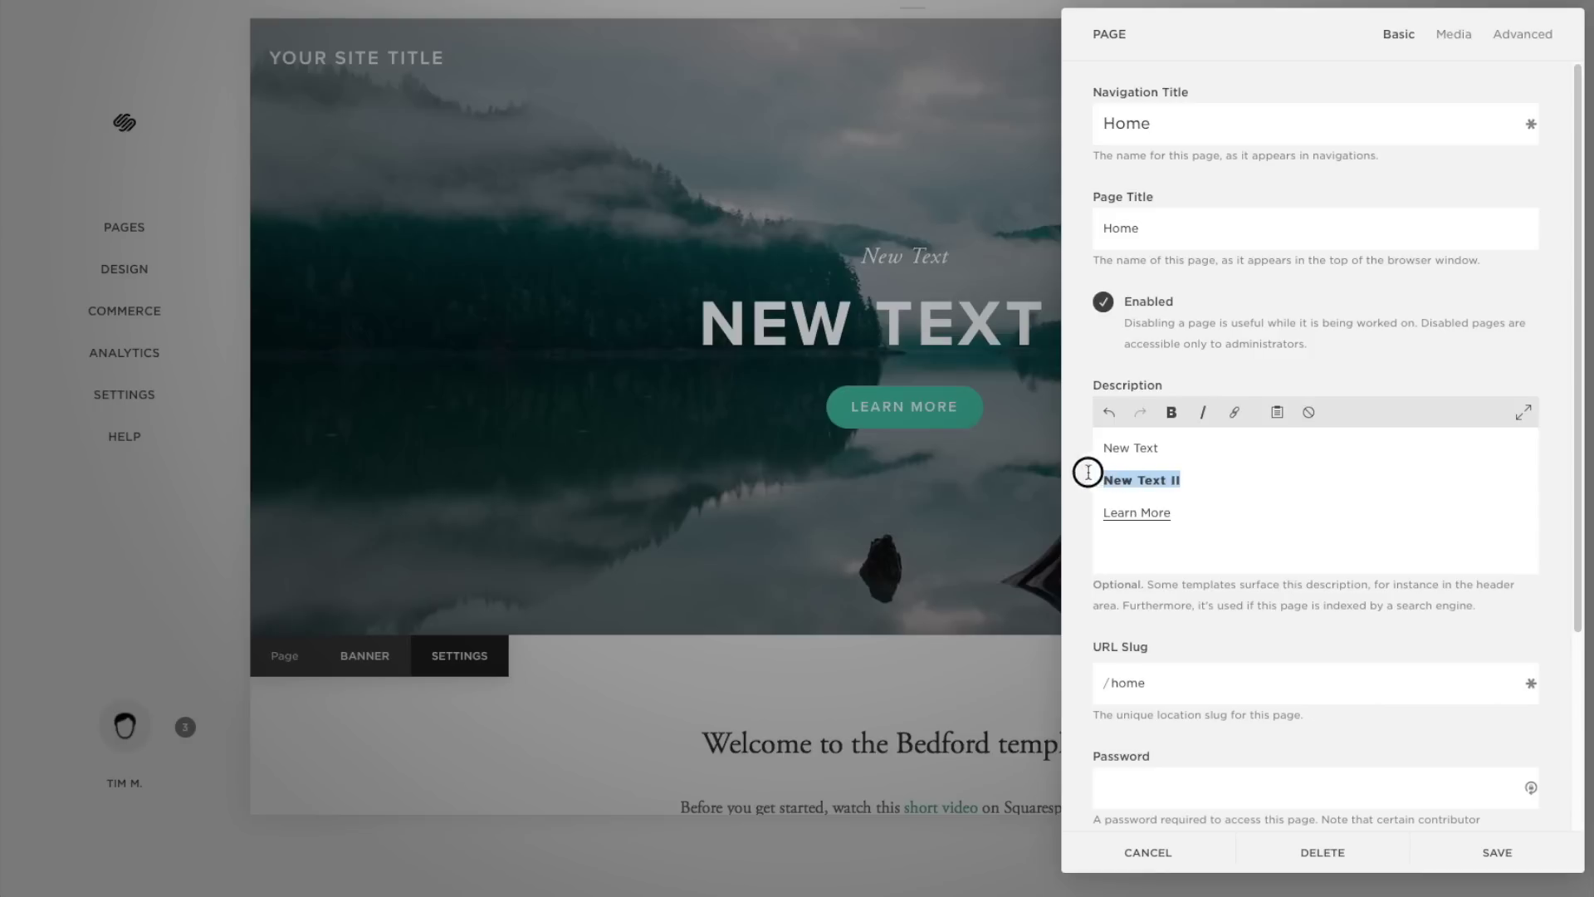
left_click(1203, 413)
left_click(1202, 424)
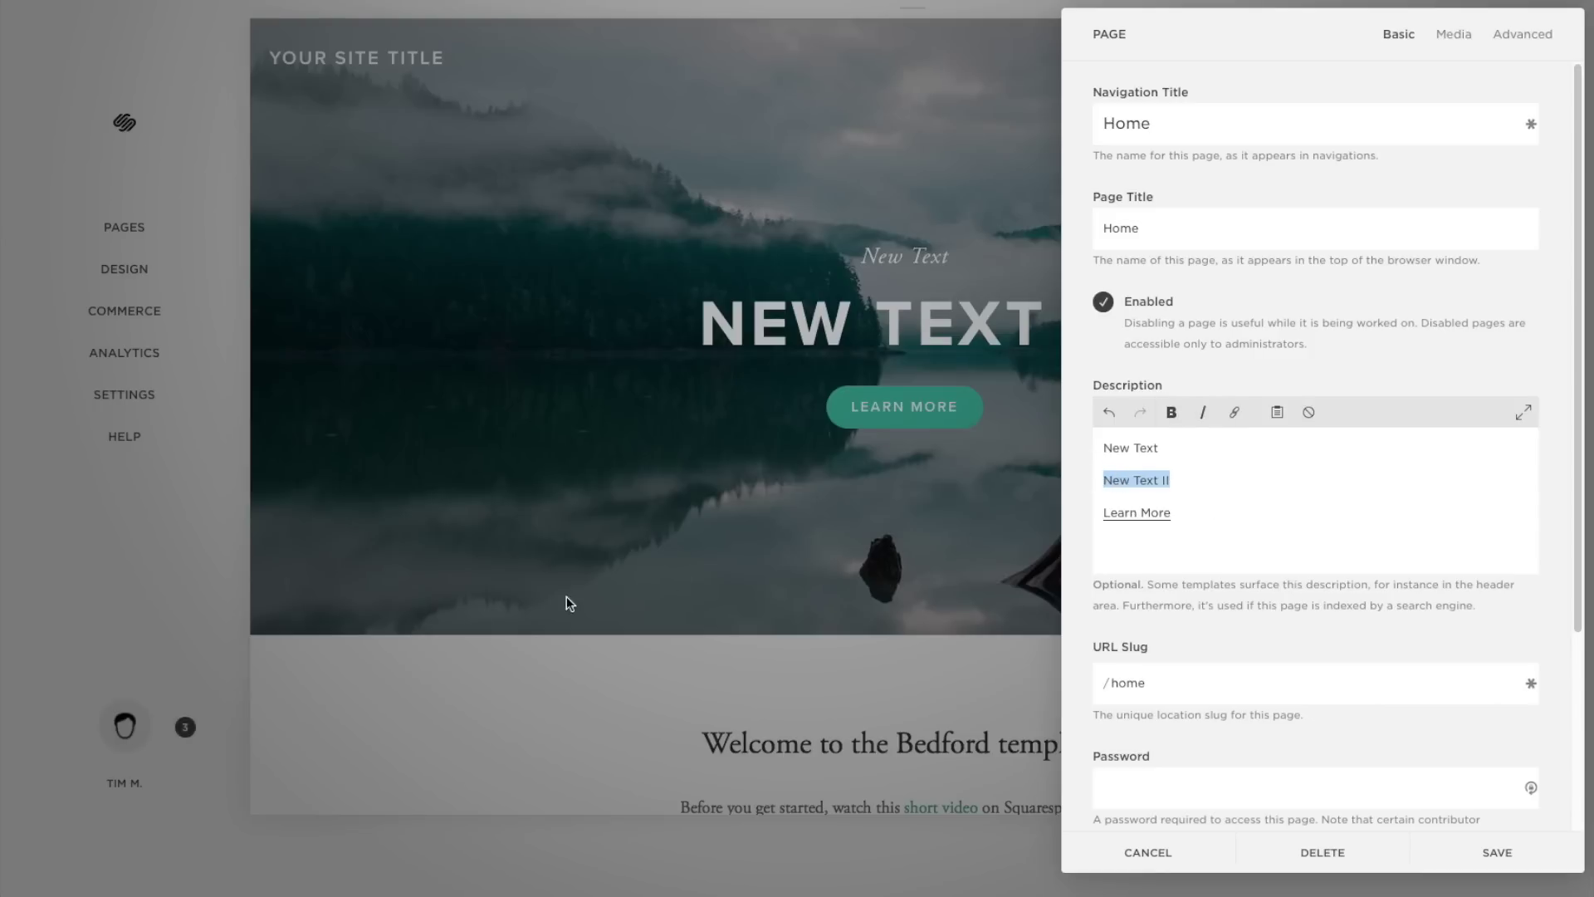
left_click(1499, 853)
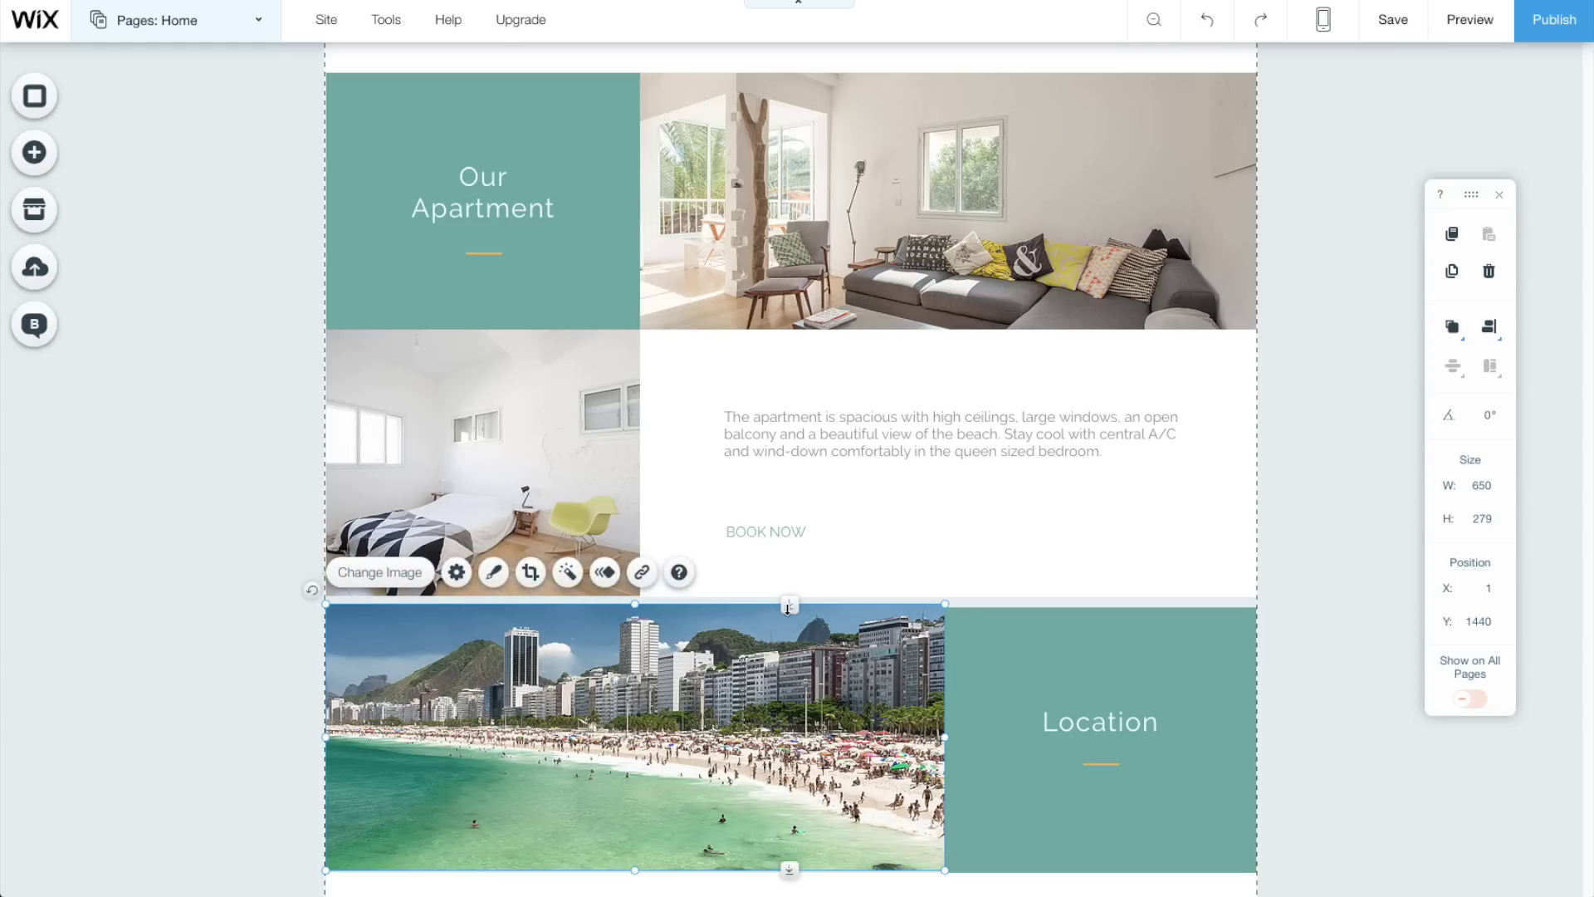
- Move the beach image lower and drop the Next Big Thing strip into the gap
left_click_drag(788, 609, 758, 843)
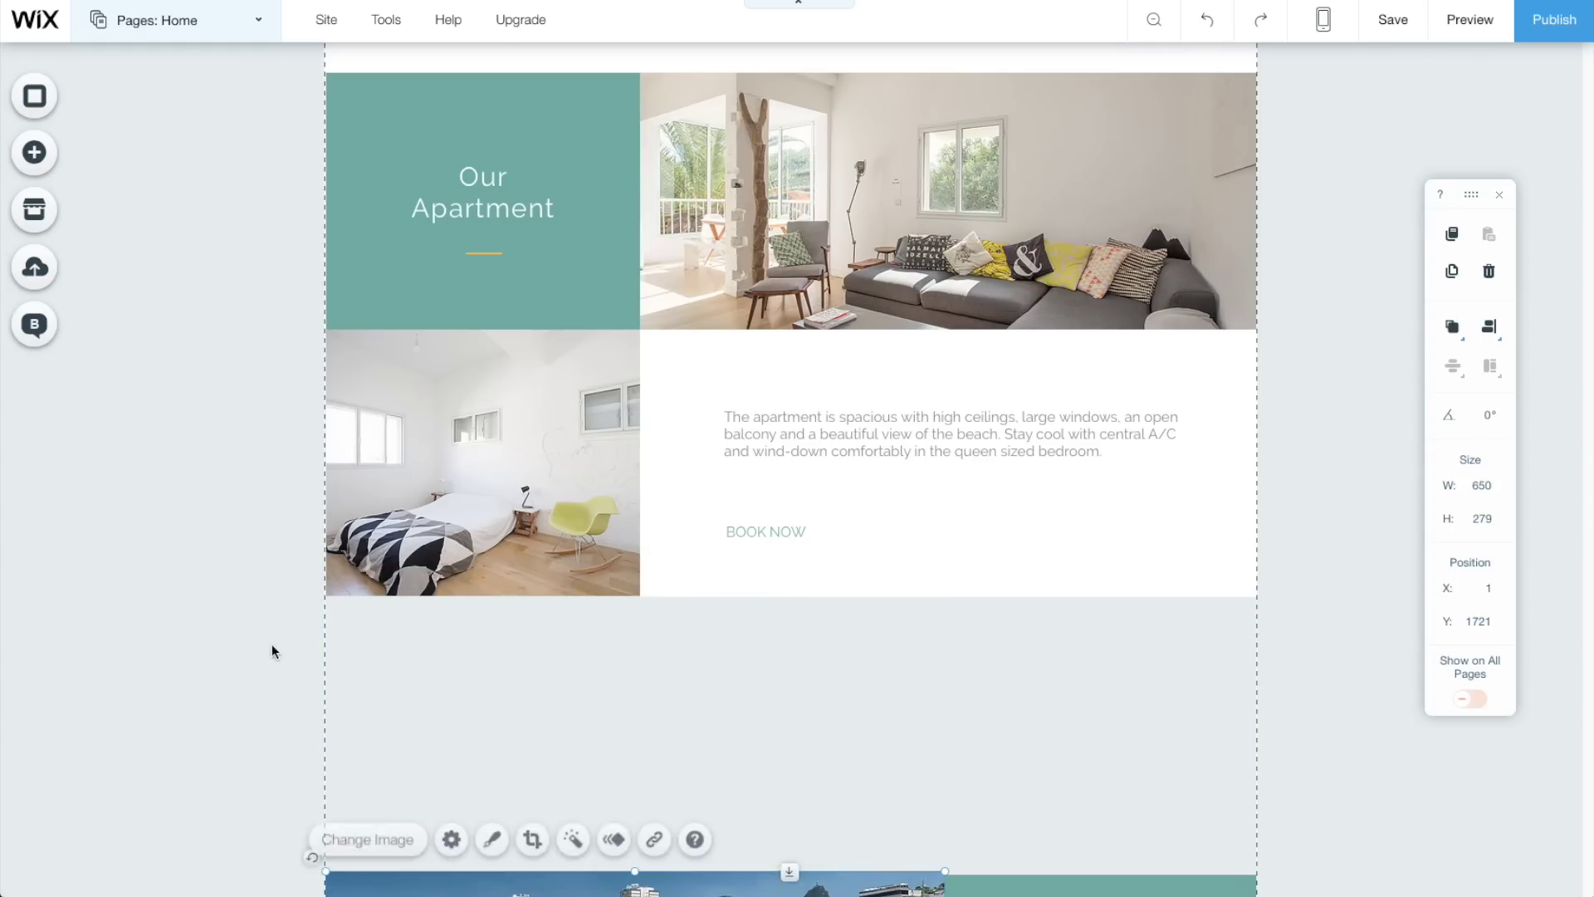
scroll(274, 652, "down", 2)
left_click_drag(793, 750, 790, 840)
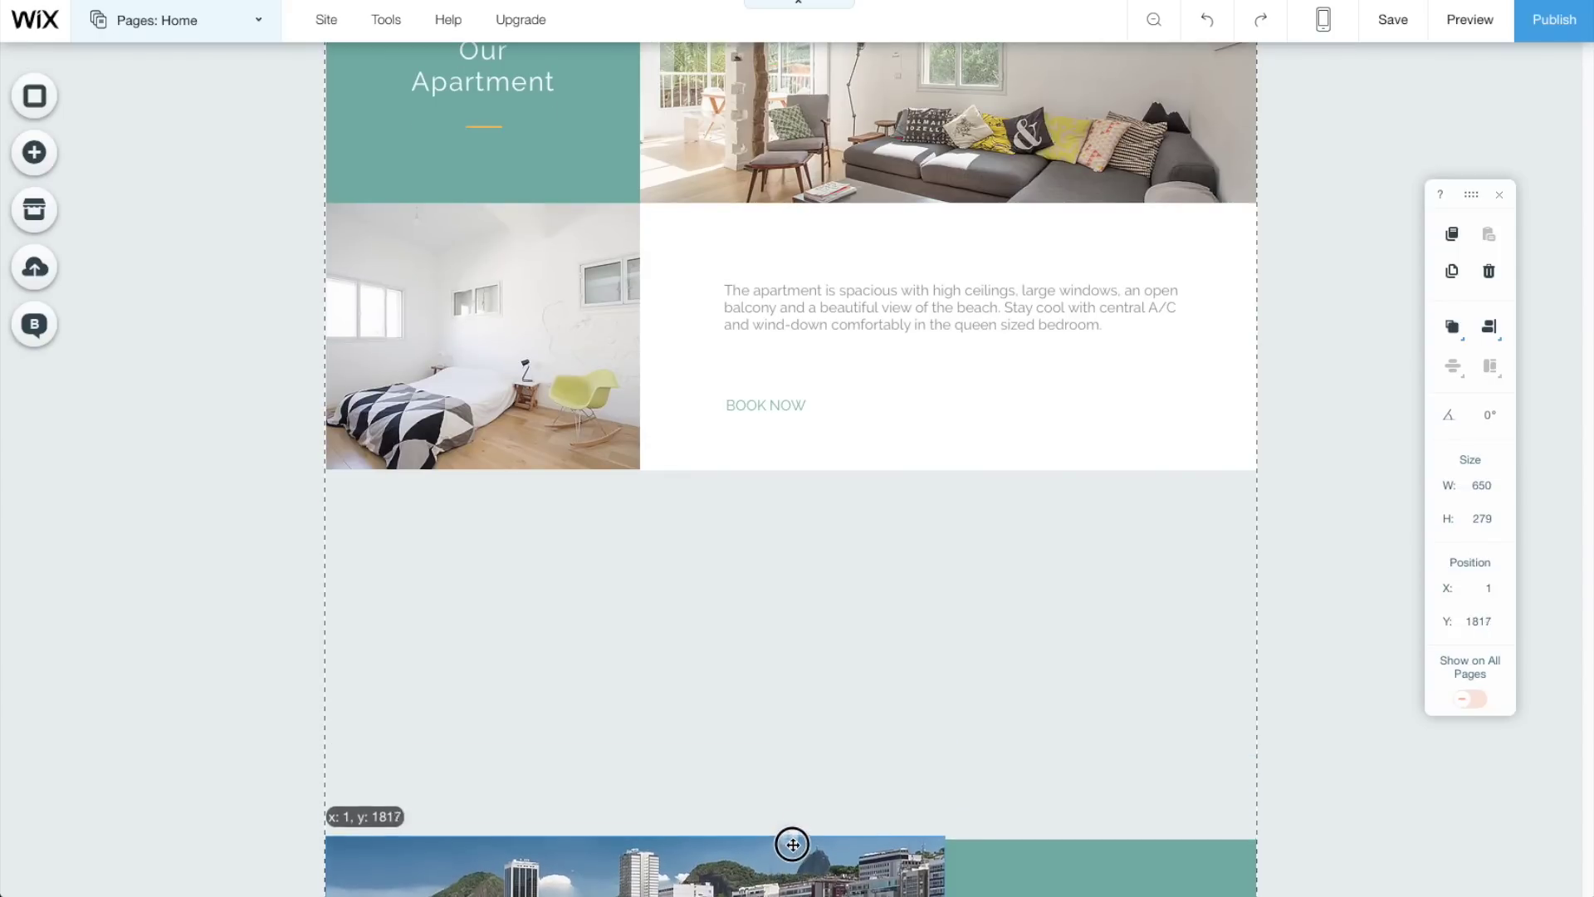
left_click(34, 152)
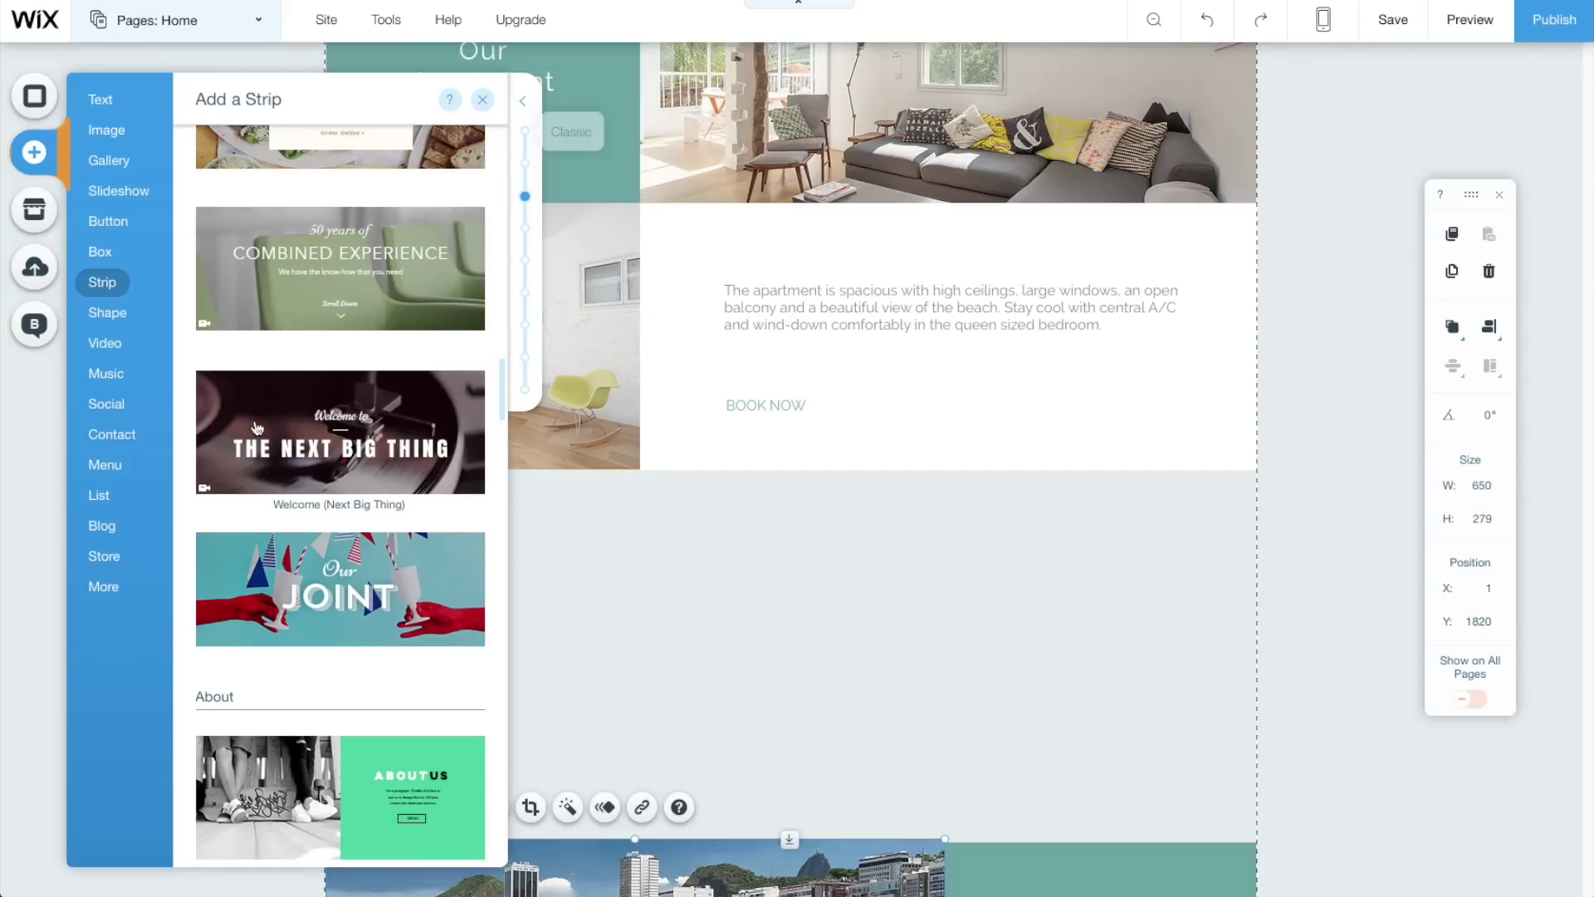
left_click_drag(249, 423, 690, 591)
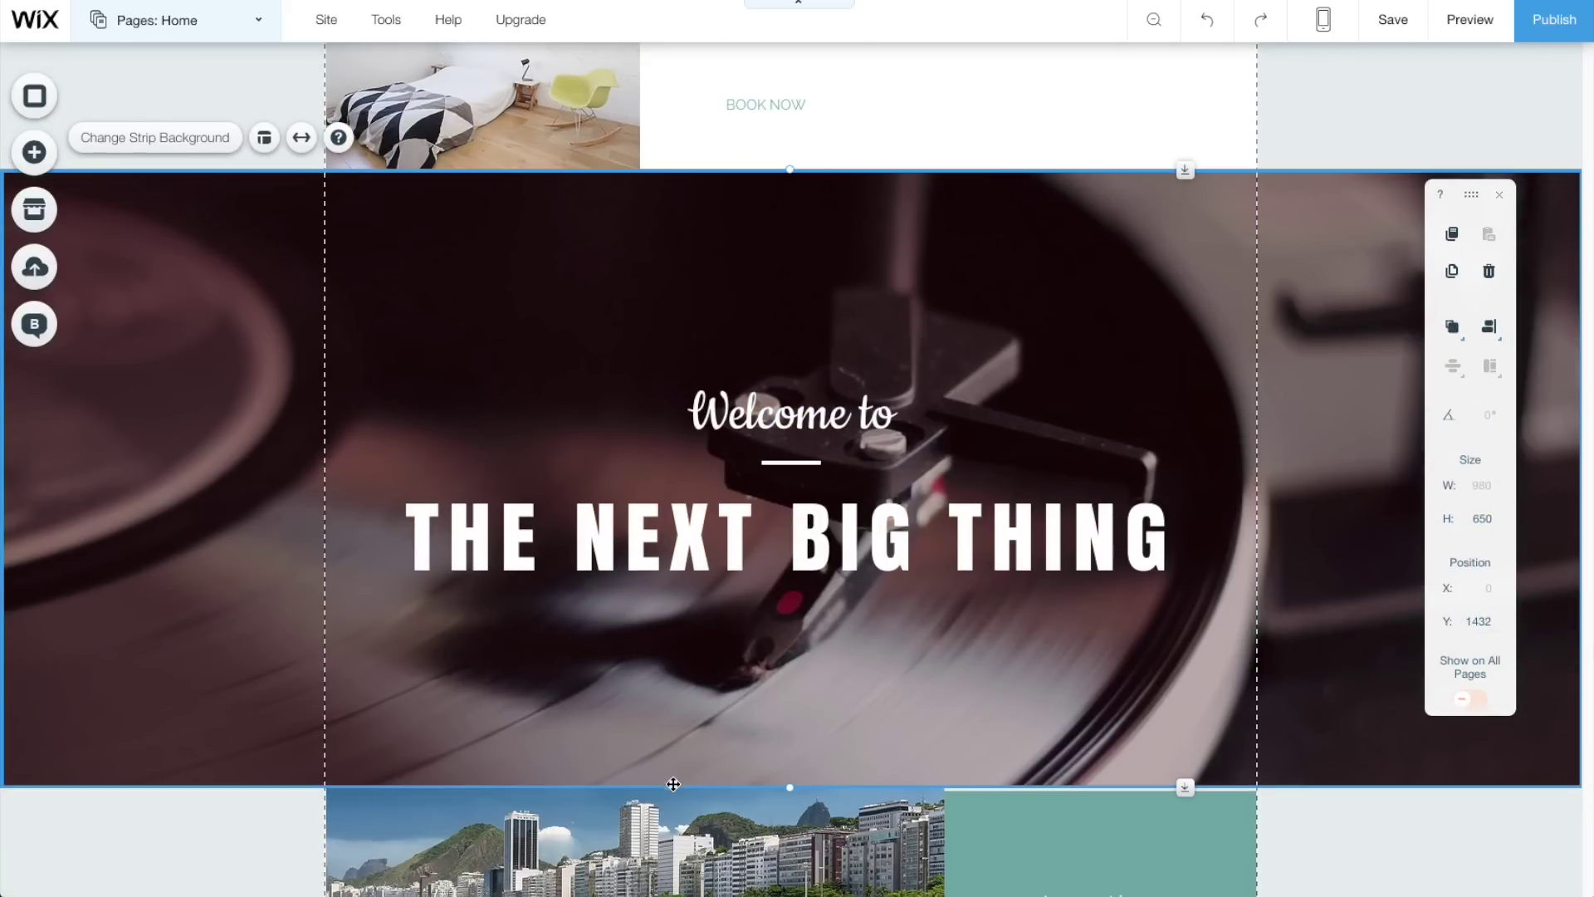
- Stretch the strip to page width, give it the peach bokeh background, and preview the site
left_click(301, 137)
left_click(1433, 301)
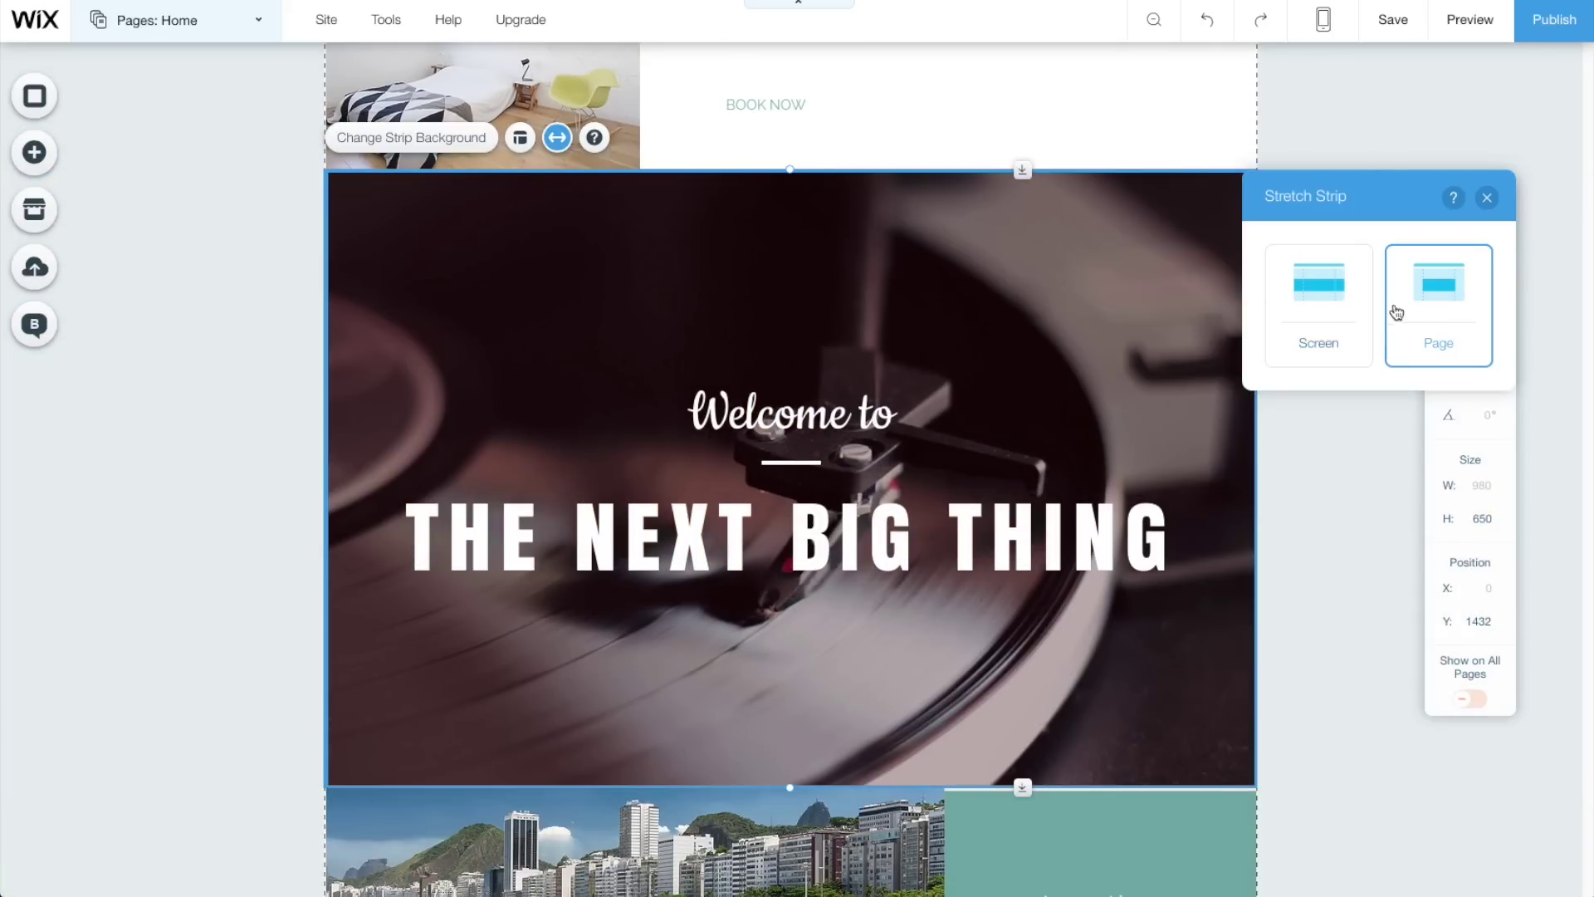
left_click(1163, 311)
left_click(1326, 495)
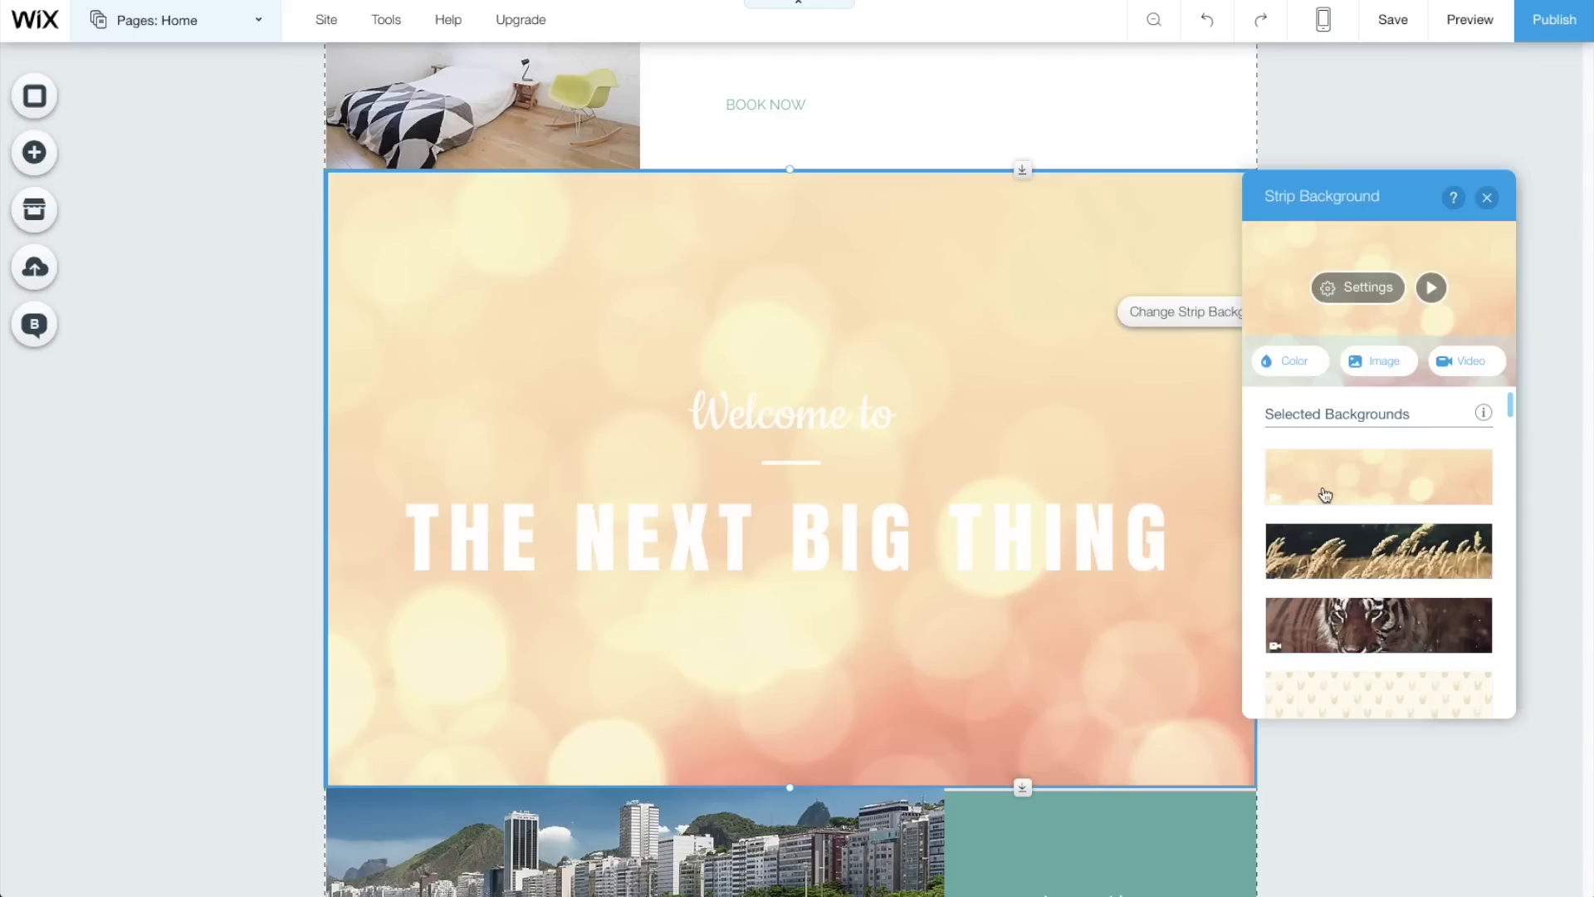
left_click(1487, 199)
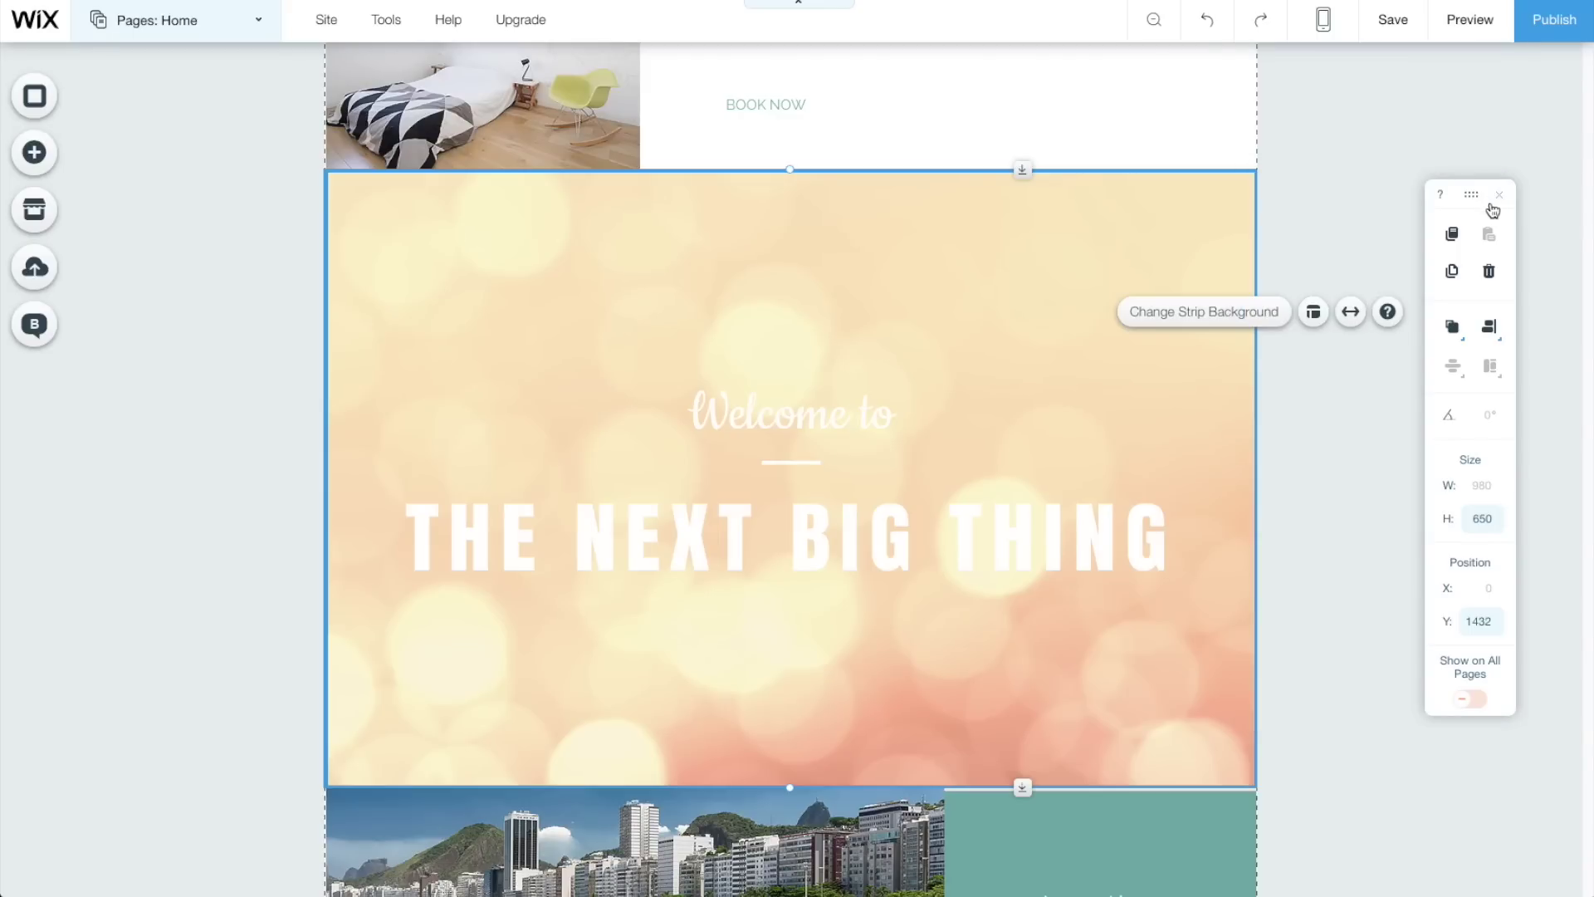
left_click(1468, 19)
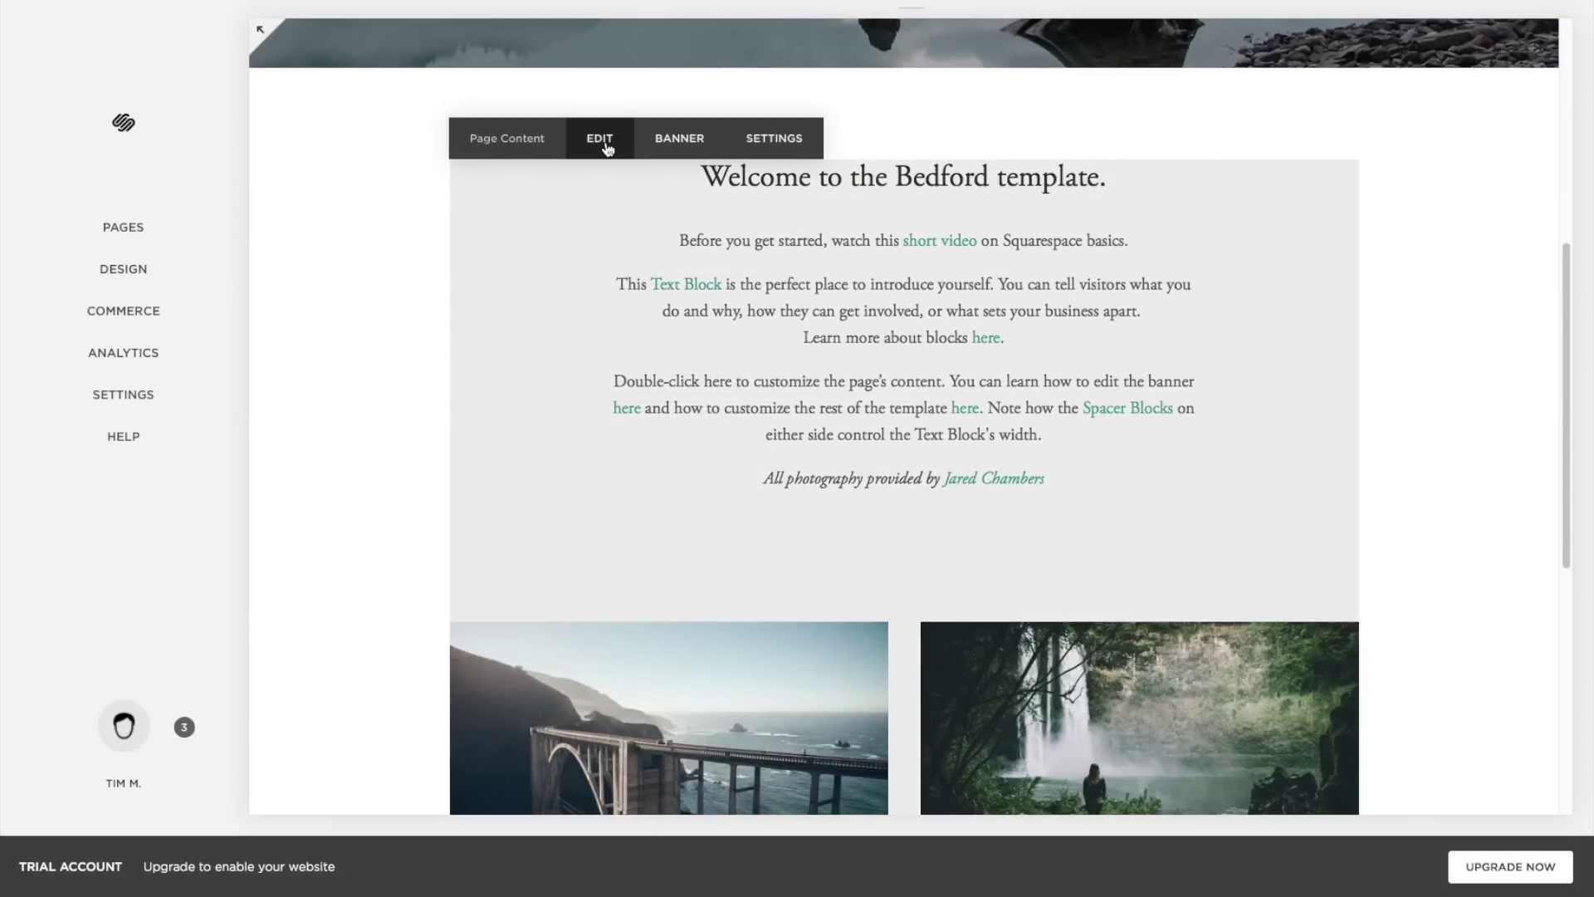
- Add a text block reading 'Add some new text here!' and another below it
left_click(606, 143)
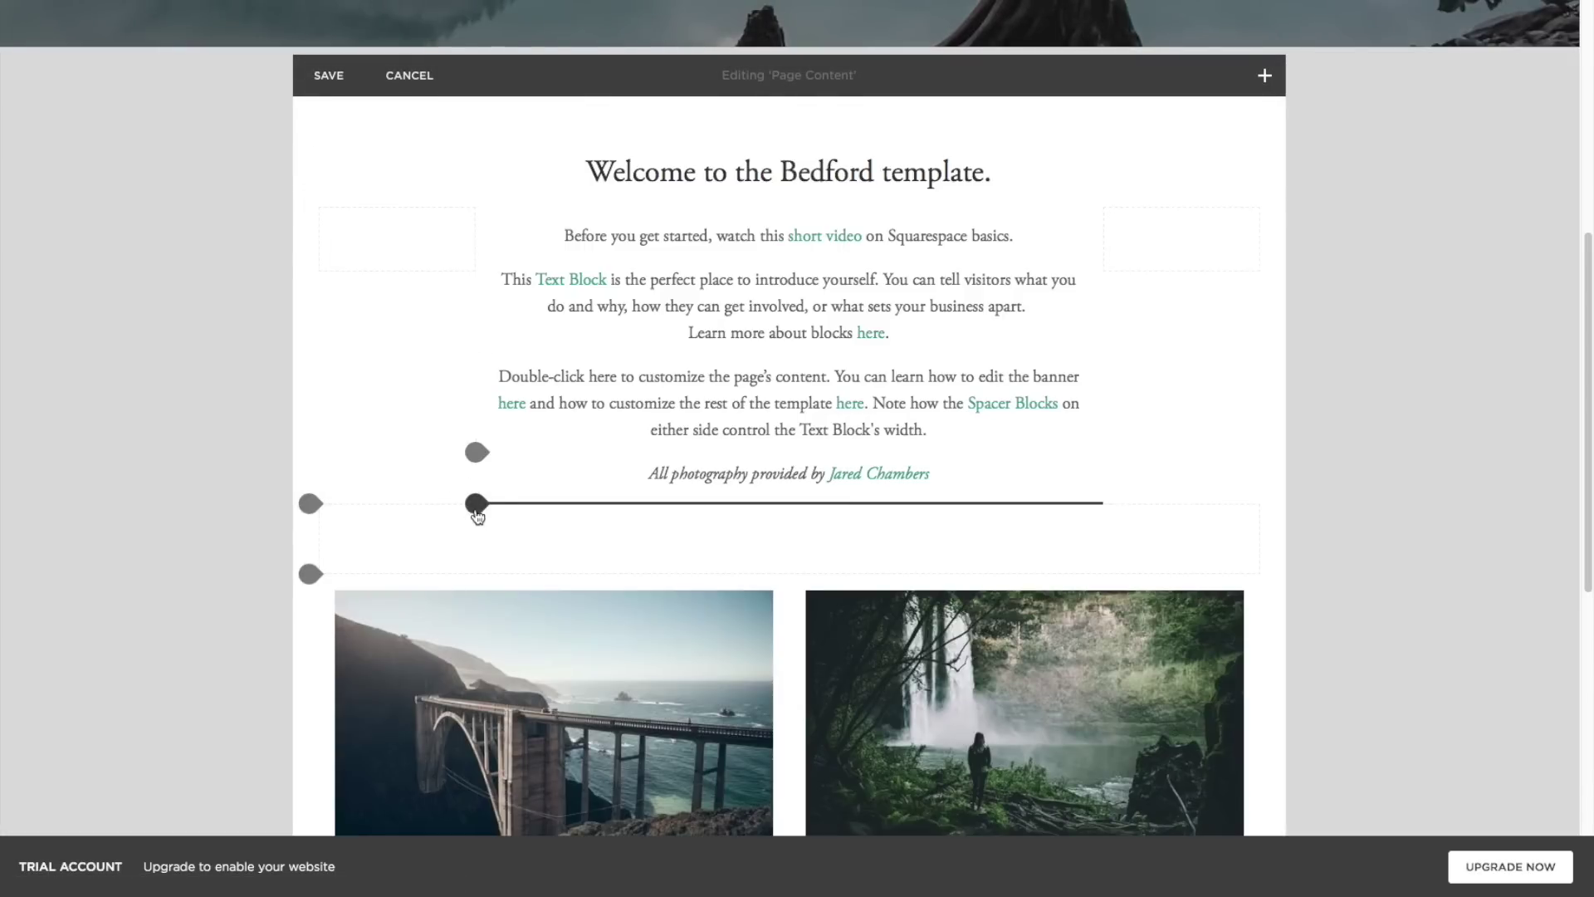
left_click(477, 511)
left_click(538, 391)
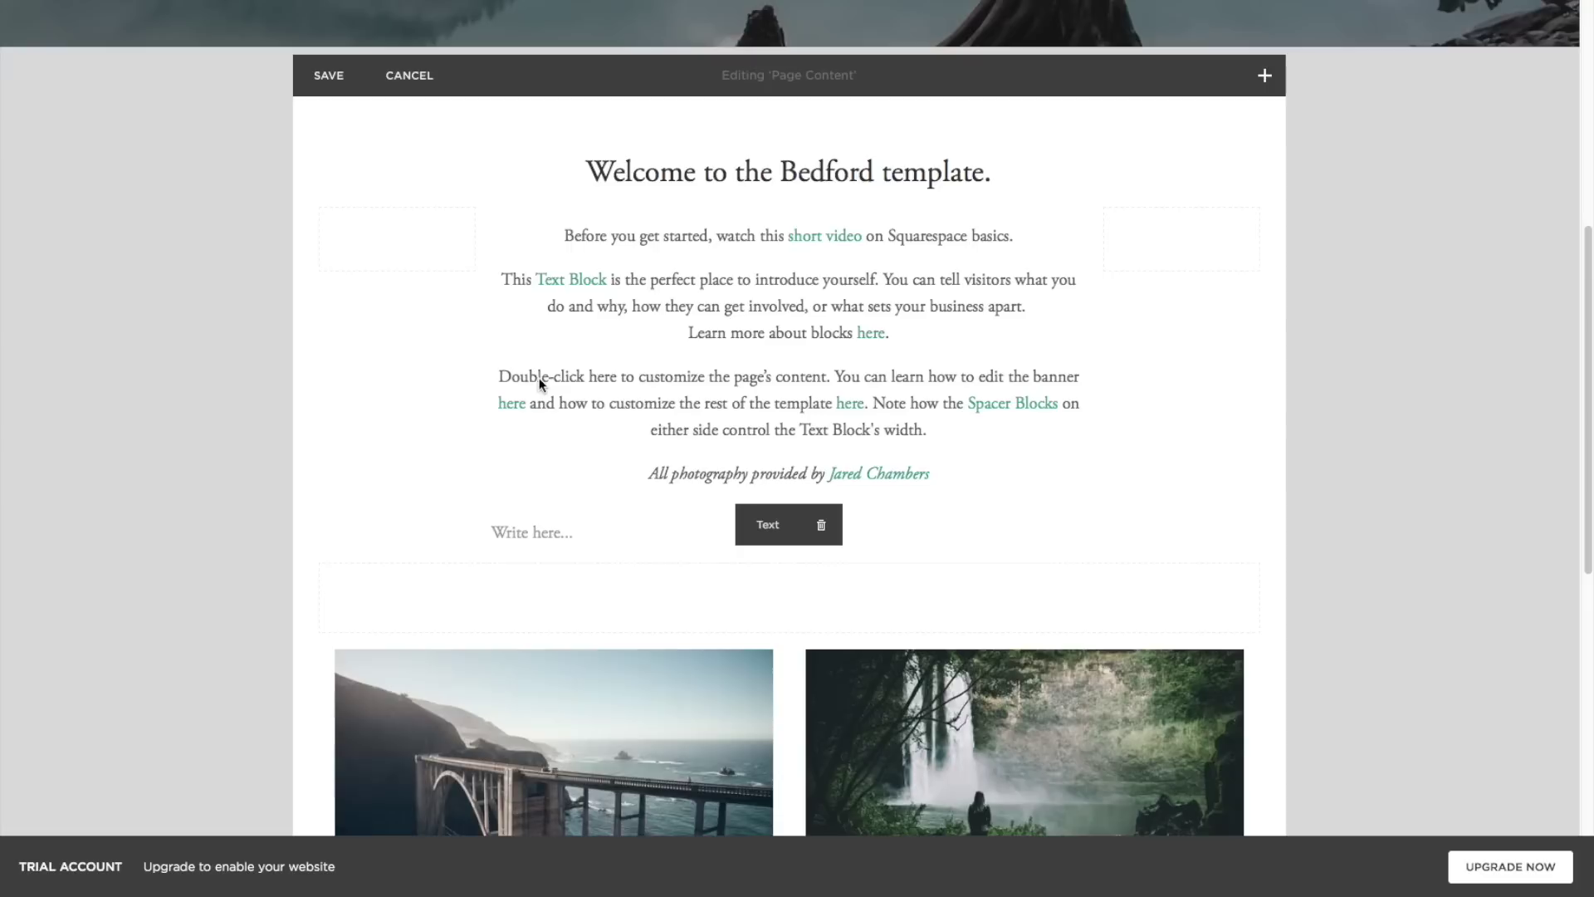
left_click(619, 525)
type("Add some new text here!")
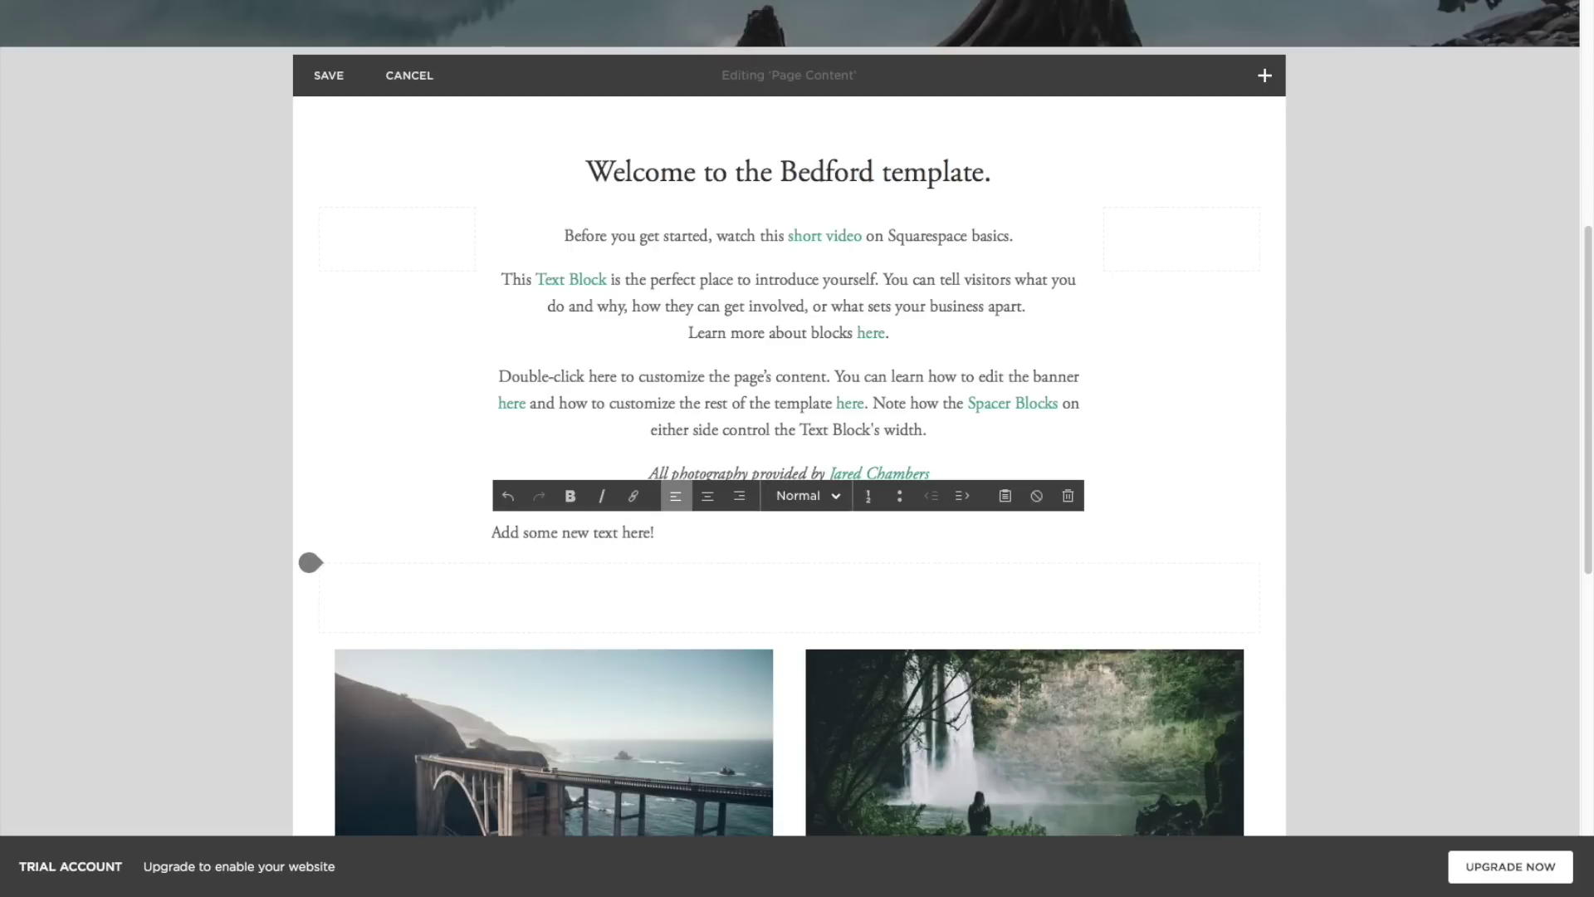
left_click(475, 561)
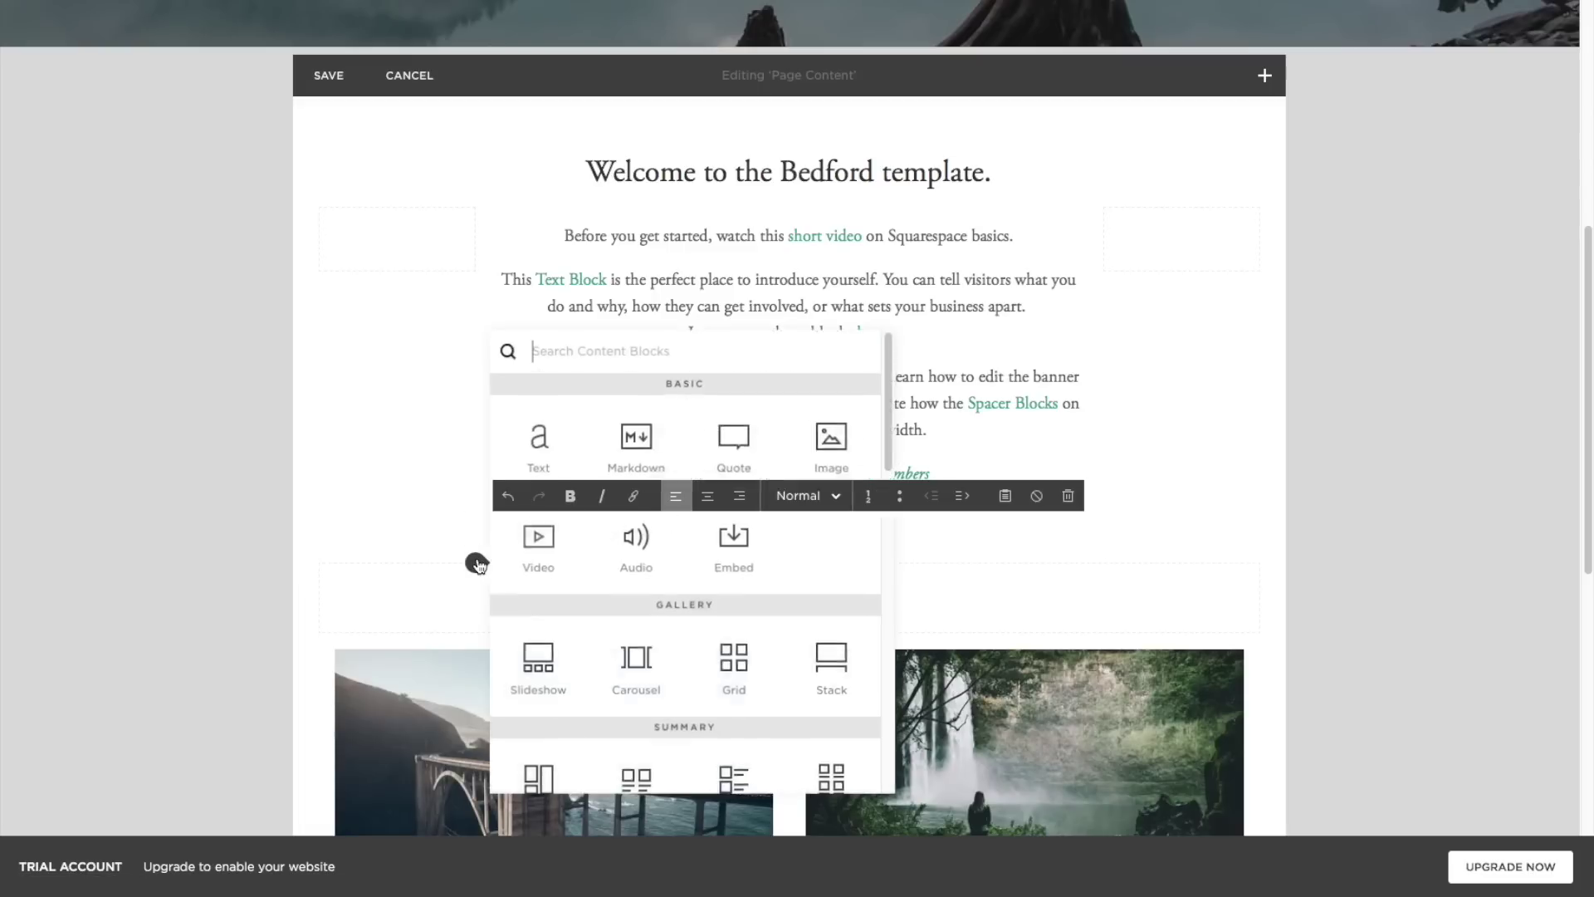
left_click(537, 443)
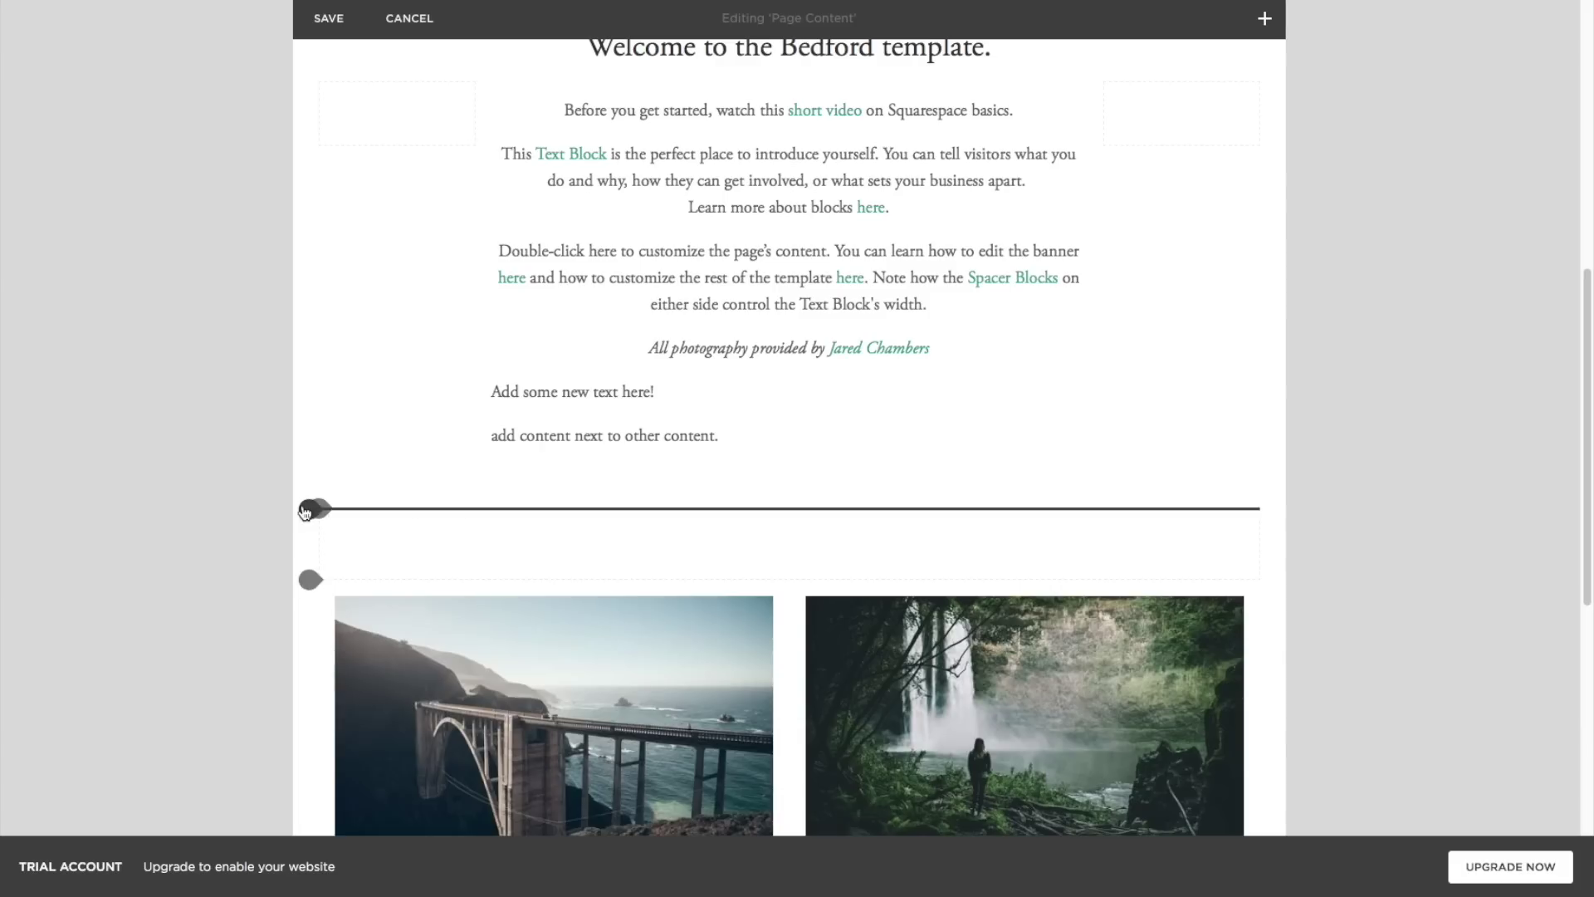
- Insert a 'Text Next To Text' block and an 'Other Text Next To TExt' block
left_click(309, 509)
left_click(382, 405)
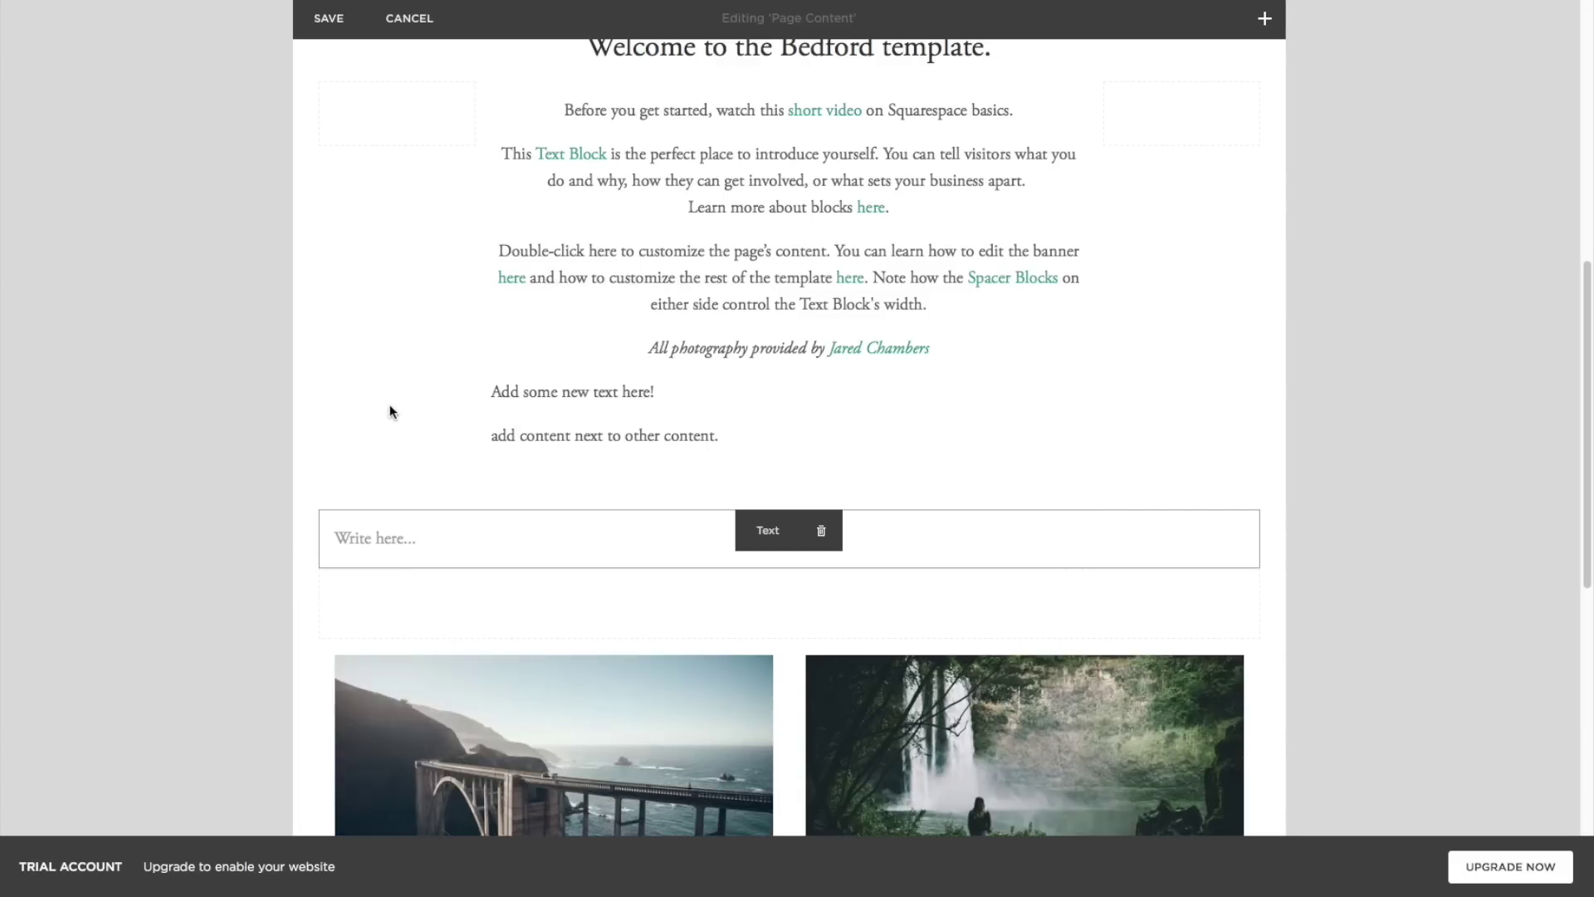
left_click(479, 542)
type("Text Next To text")
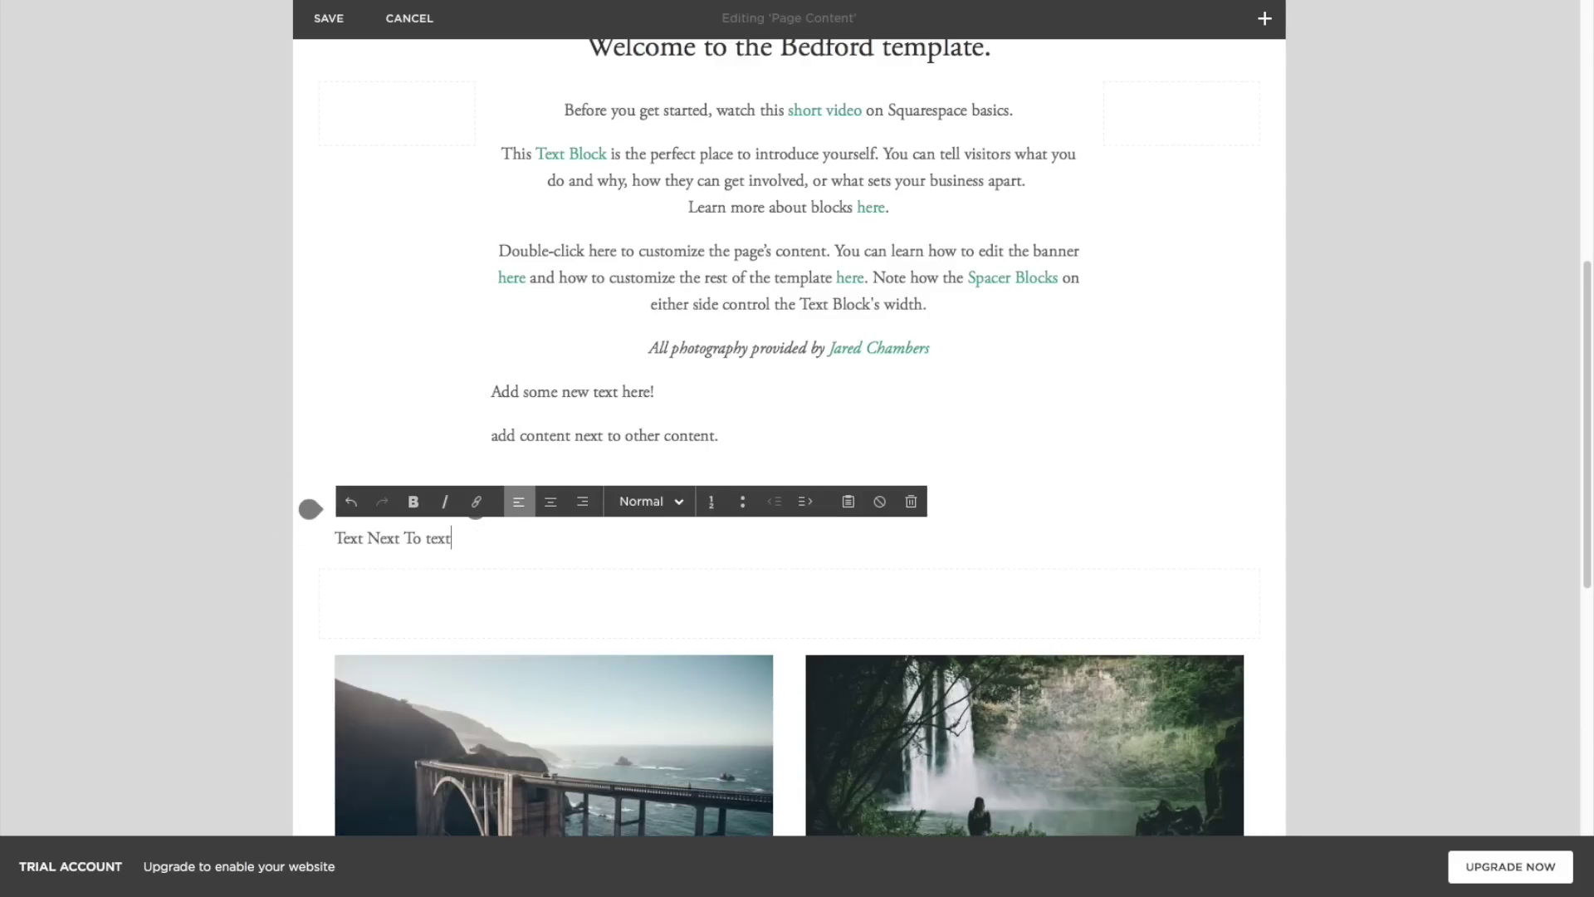
key("Return")
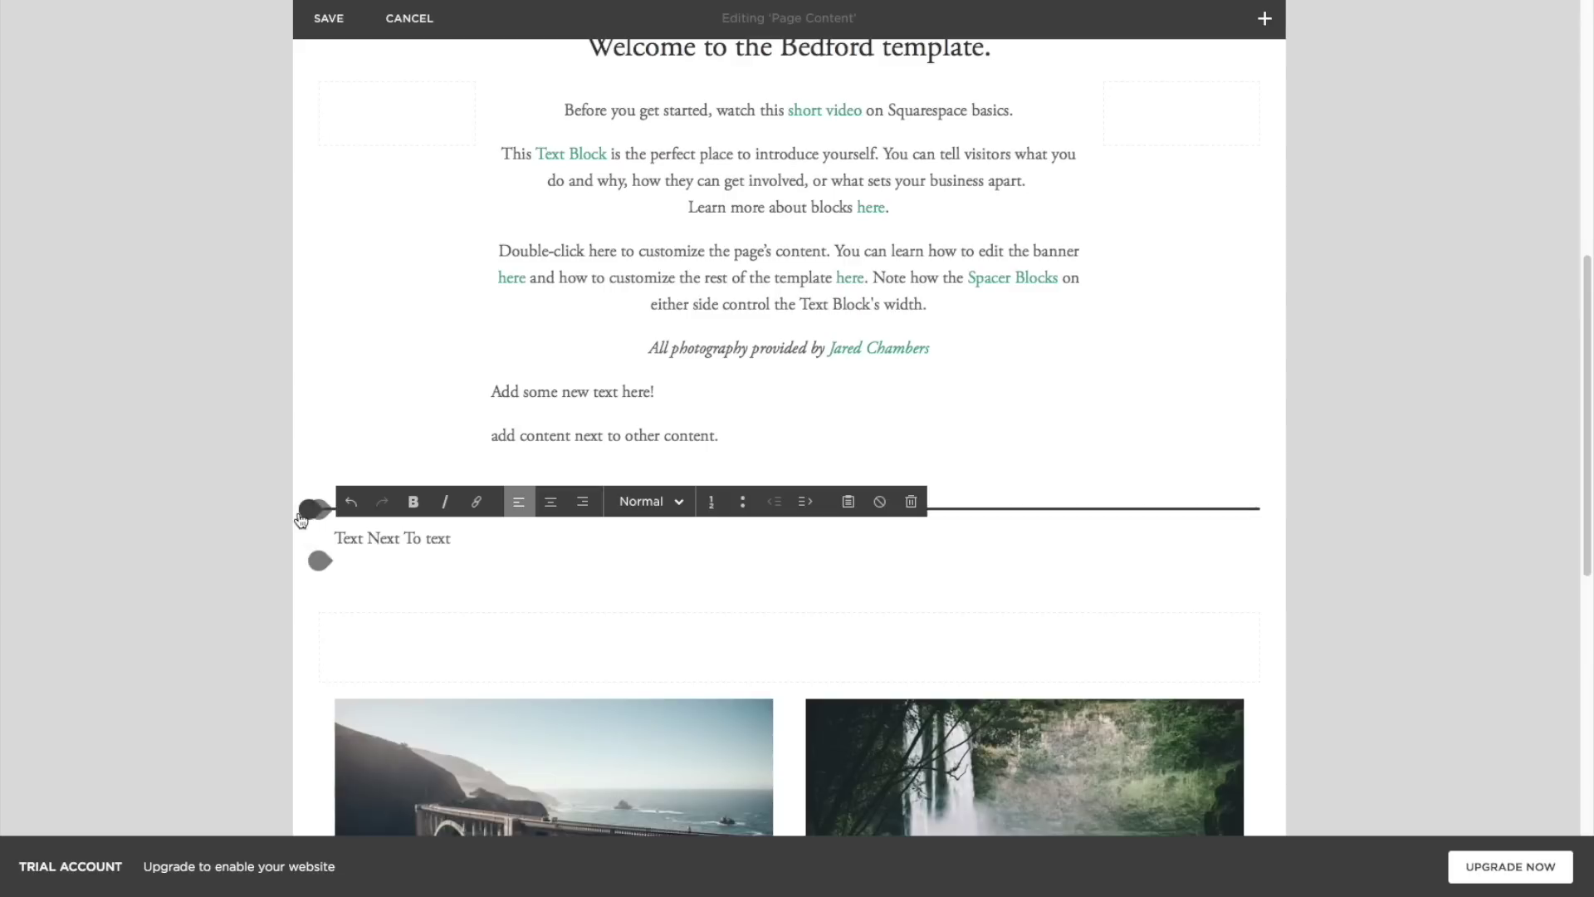
left_click(315, 562)
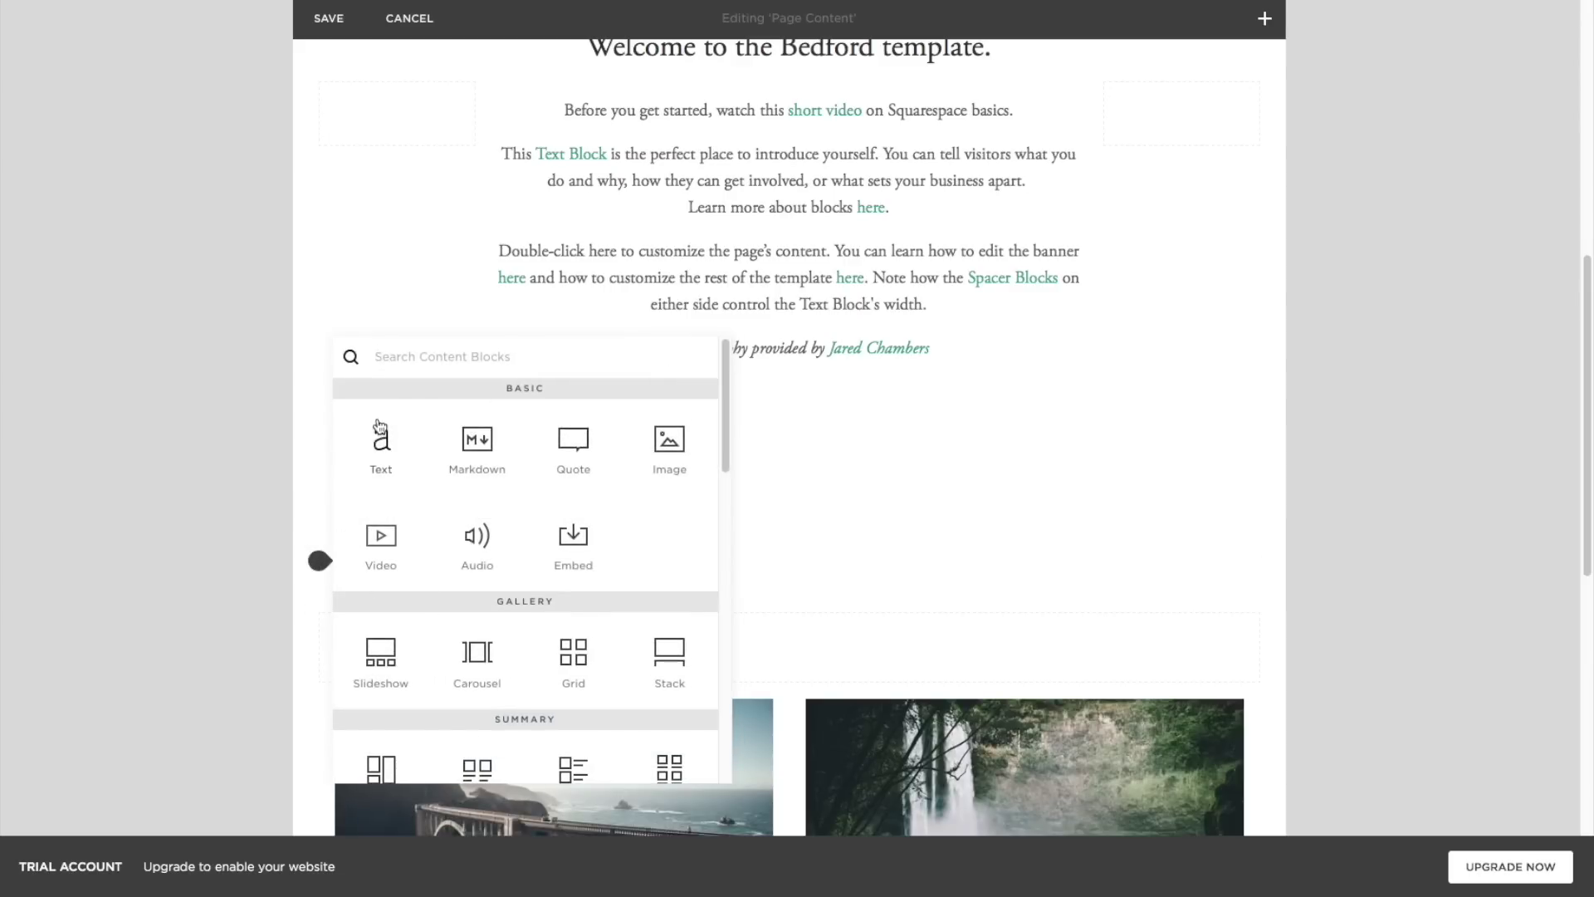
left_click(382, 448)
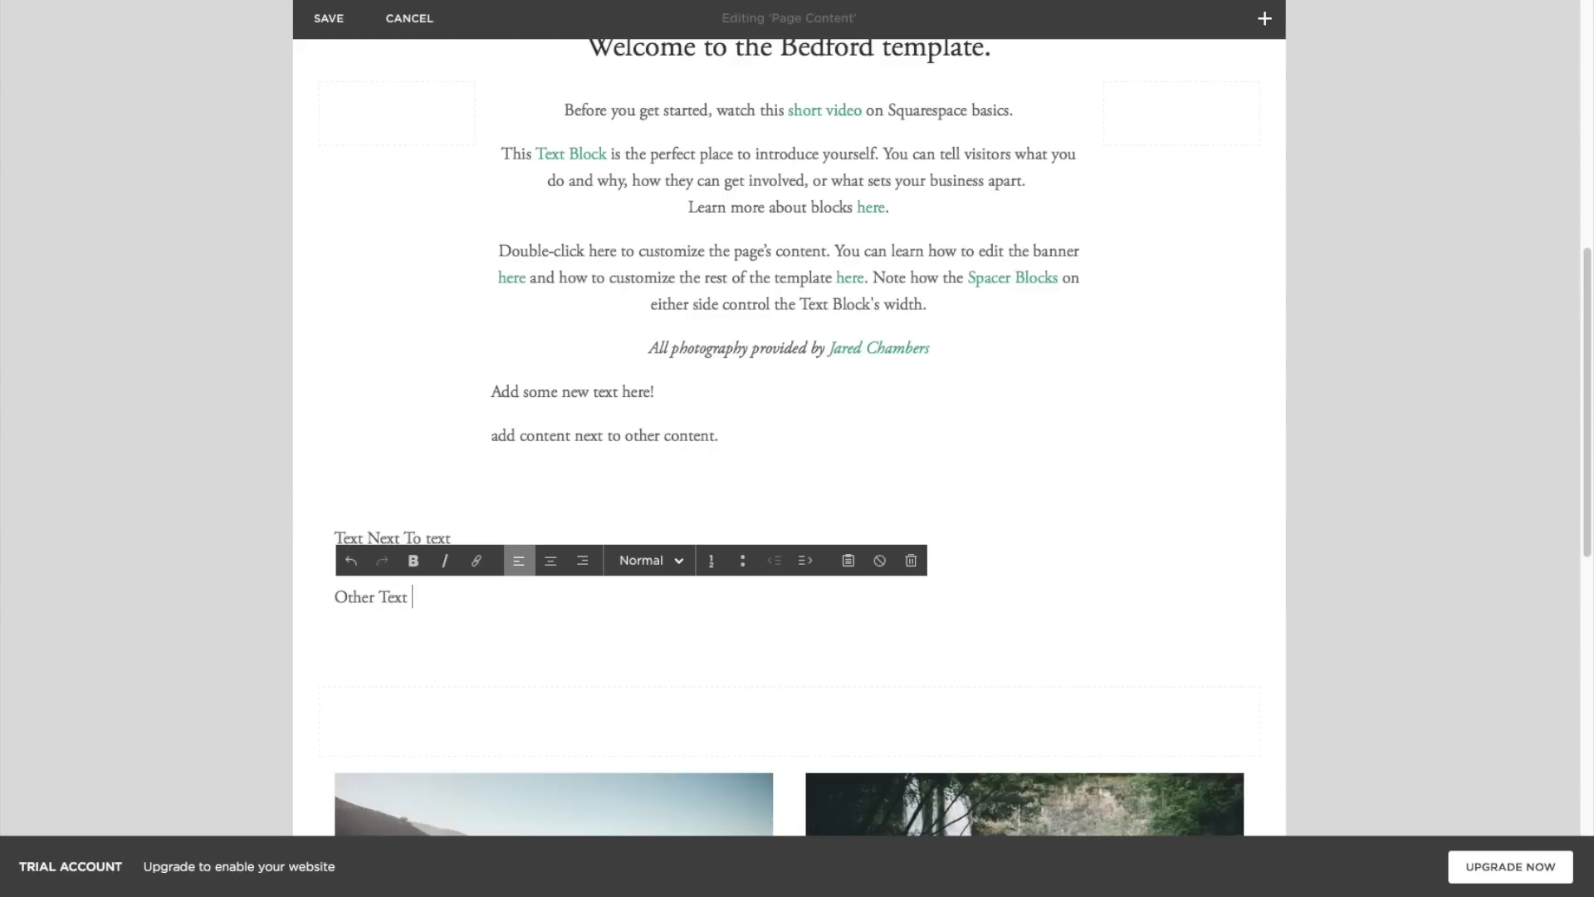
type("Other Text Next To TExt")
left_click(419, 436)
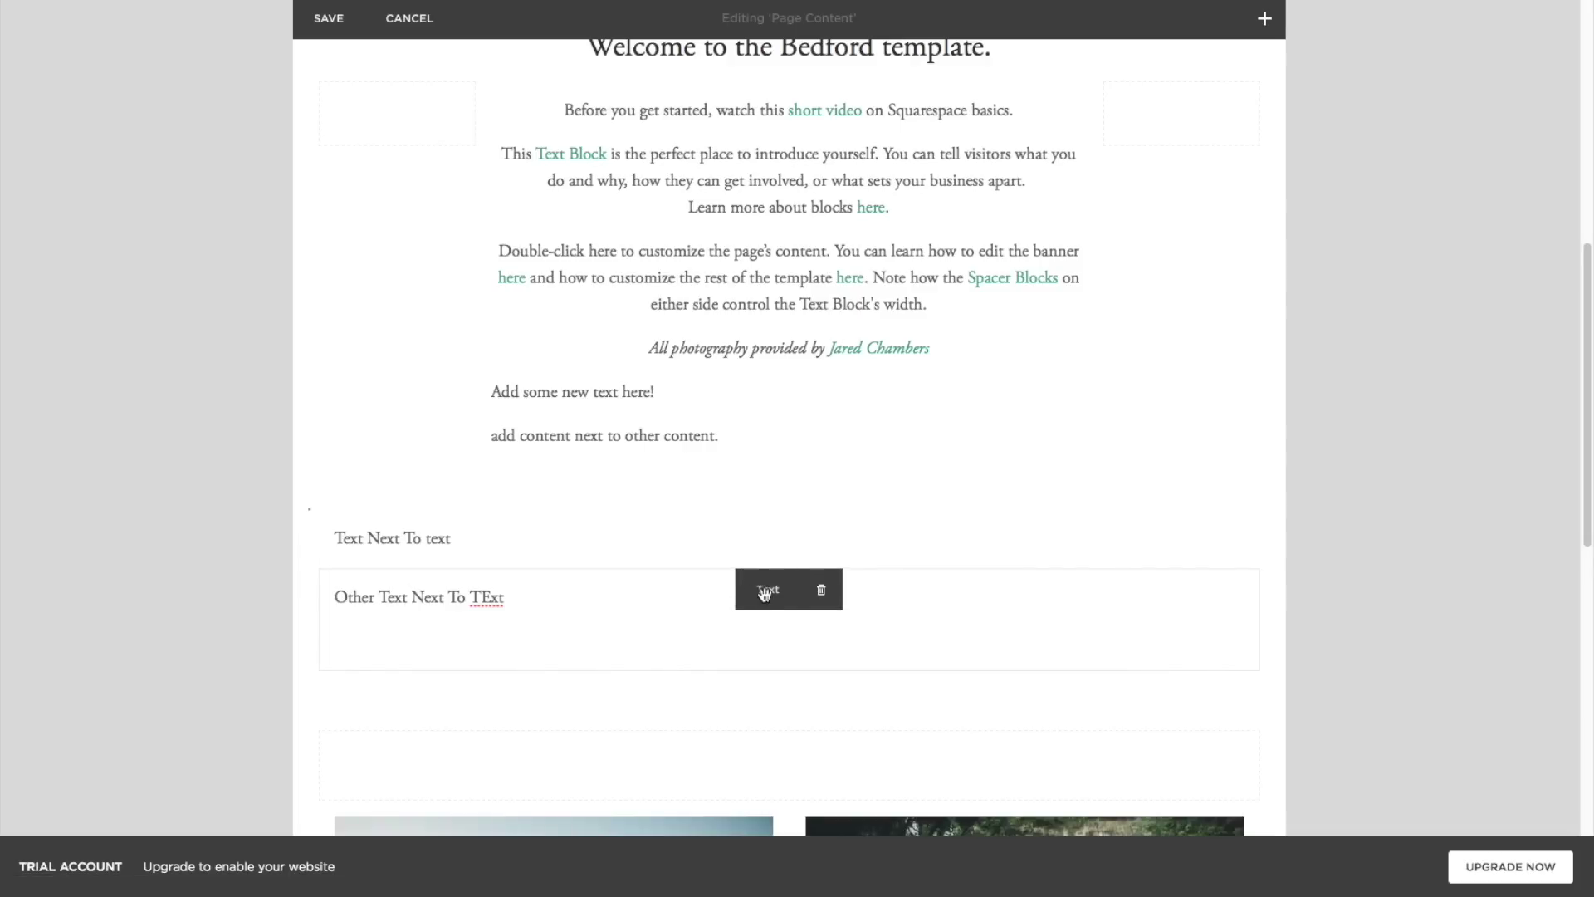
- Place the Other Text block beside its neighbour and select the 'add content next to other content' line
left_click_drag(764, 592, 951, 539)
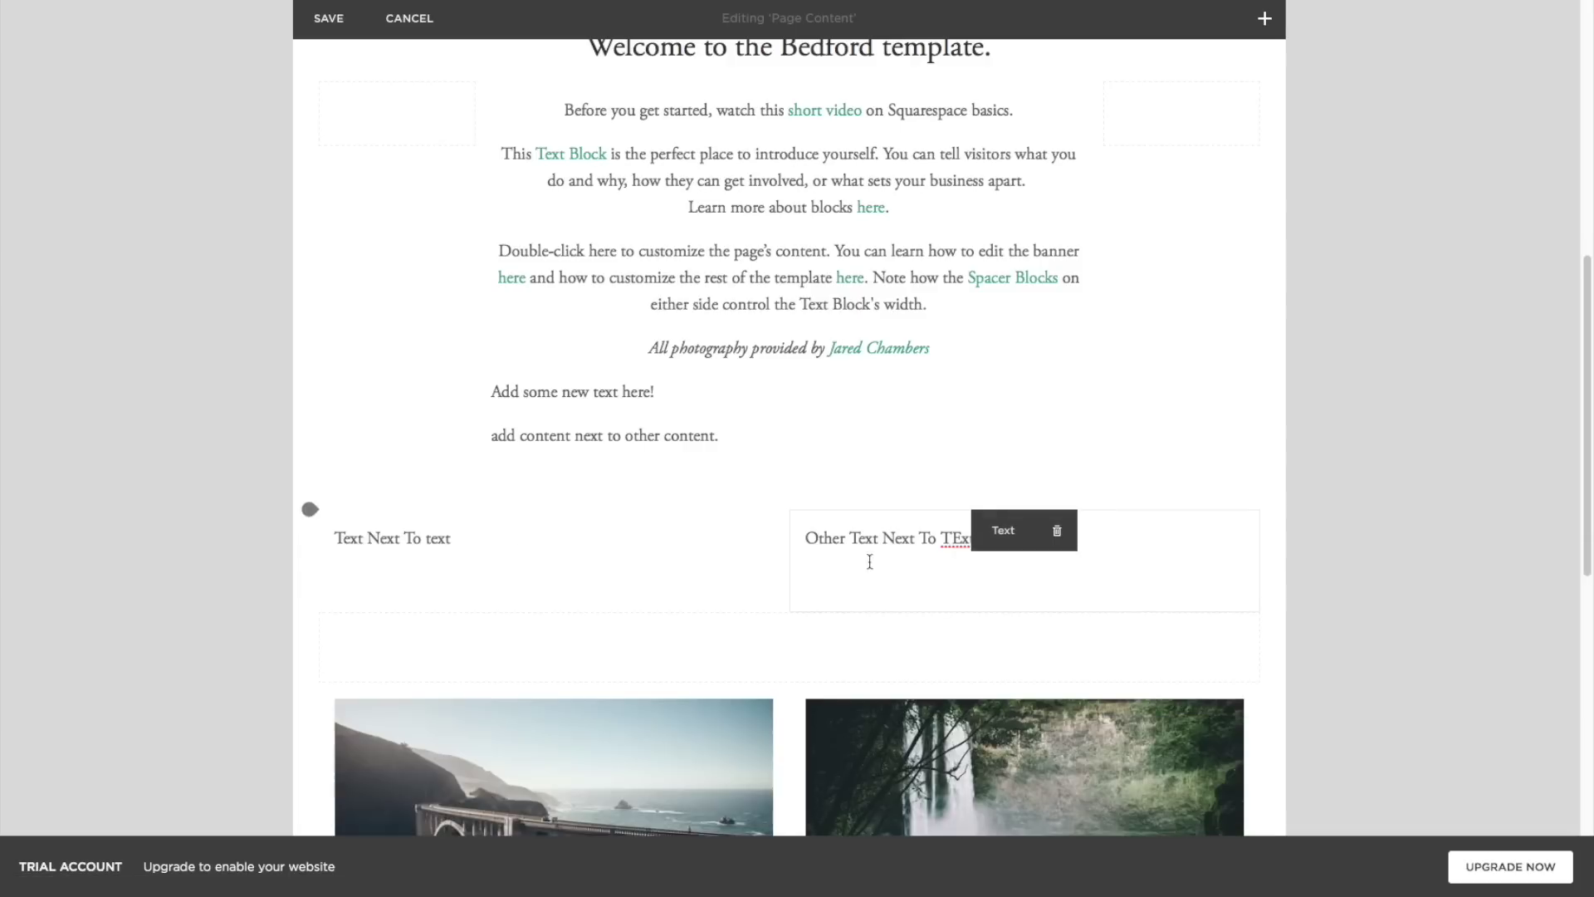
left_click(802, 504)
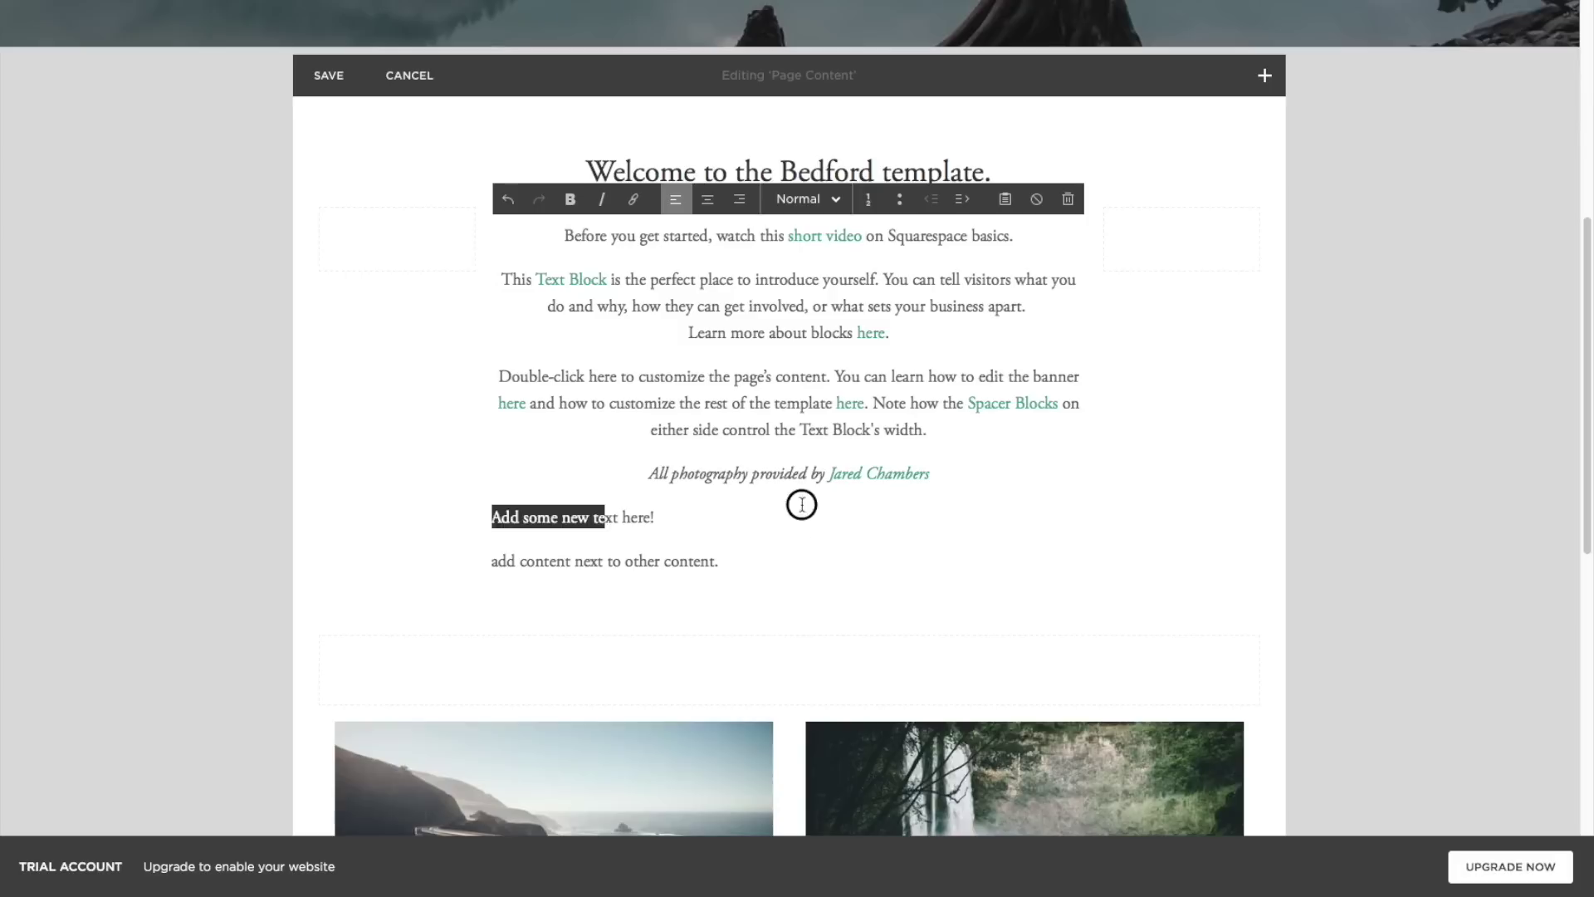
left_click(399, 568)
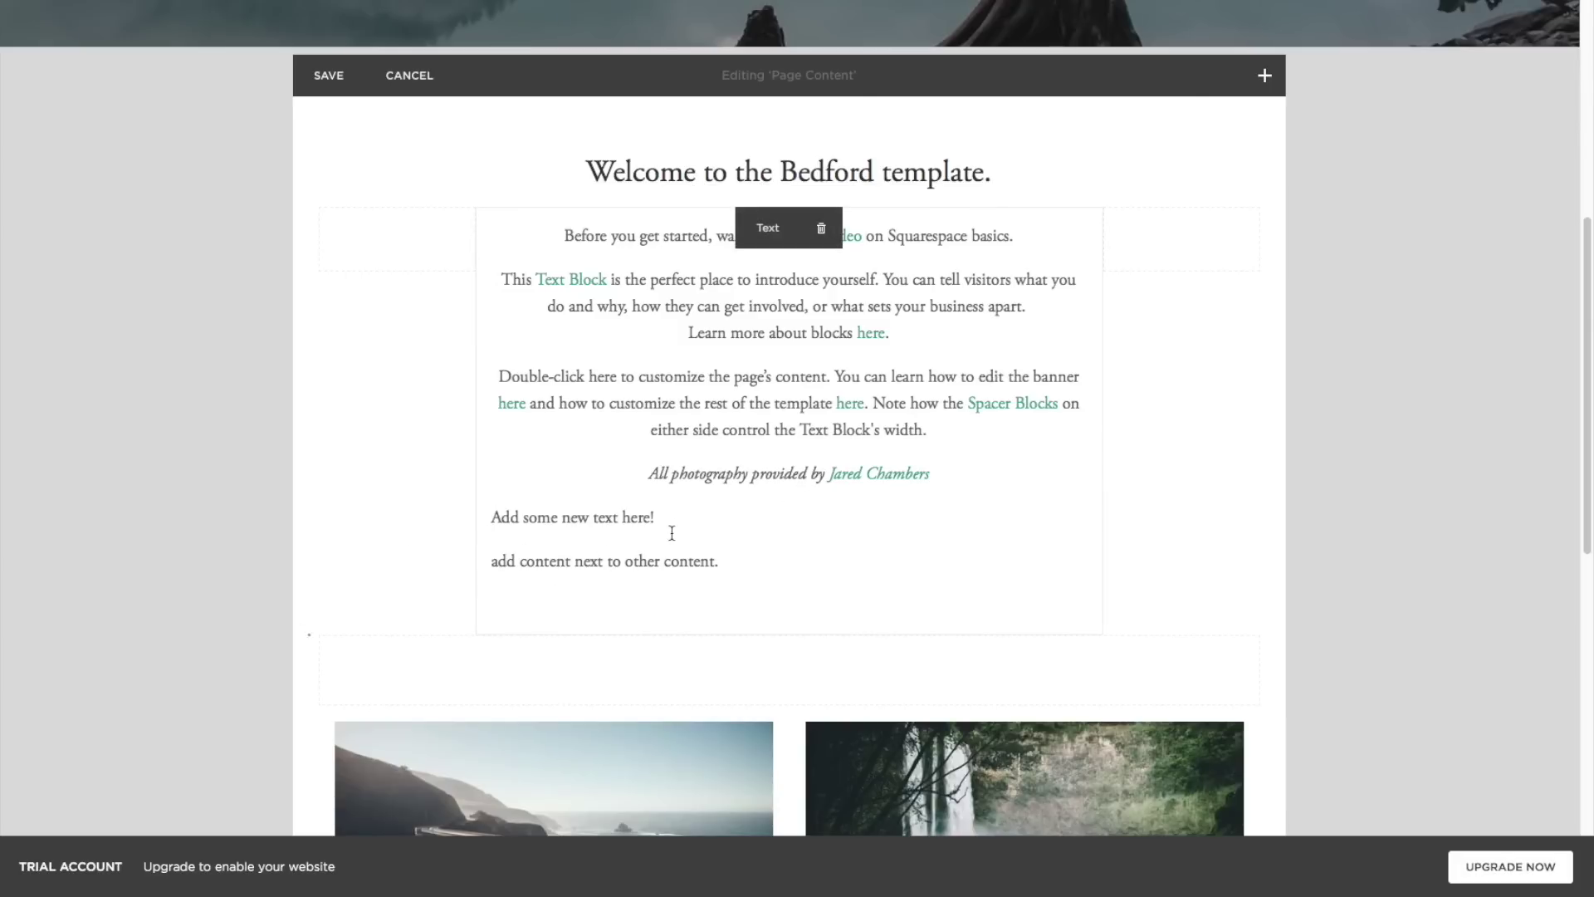
double_click(780, 560)
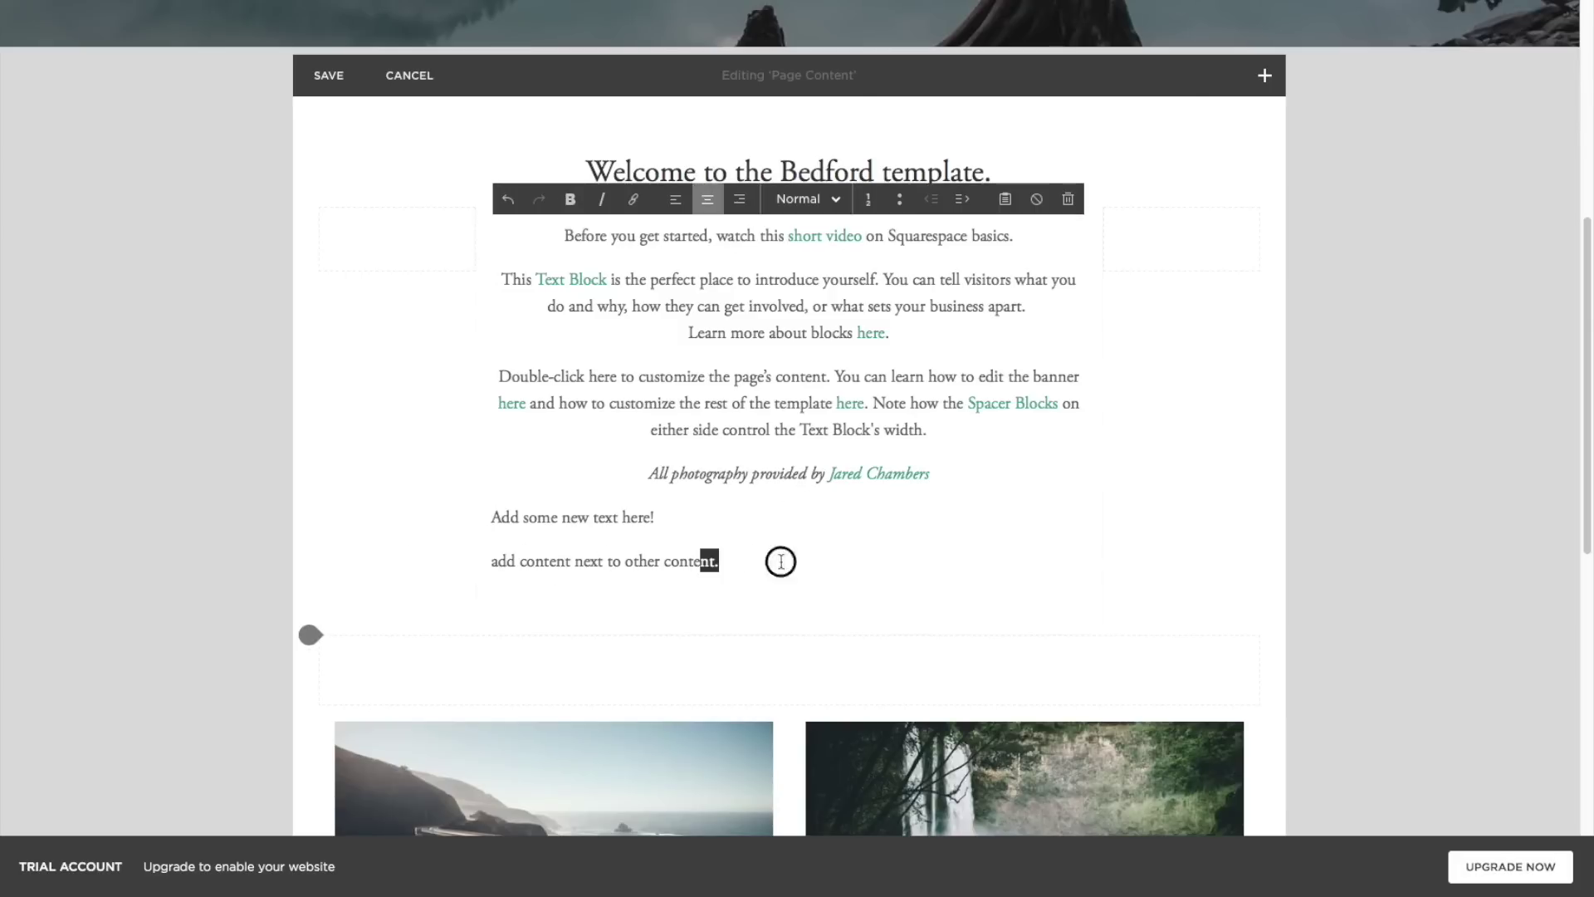
left_click(745, 574)
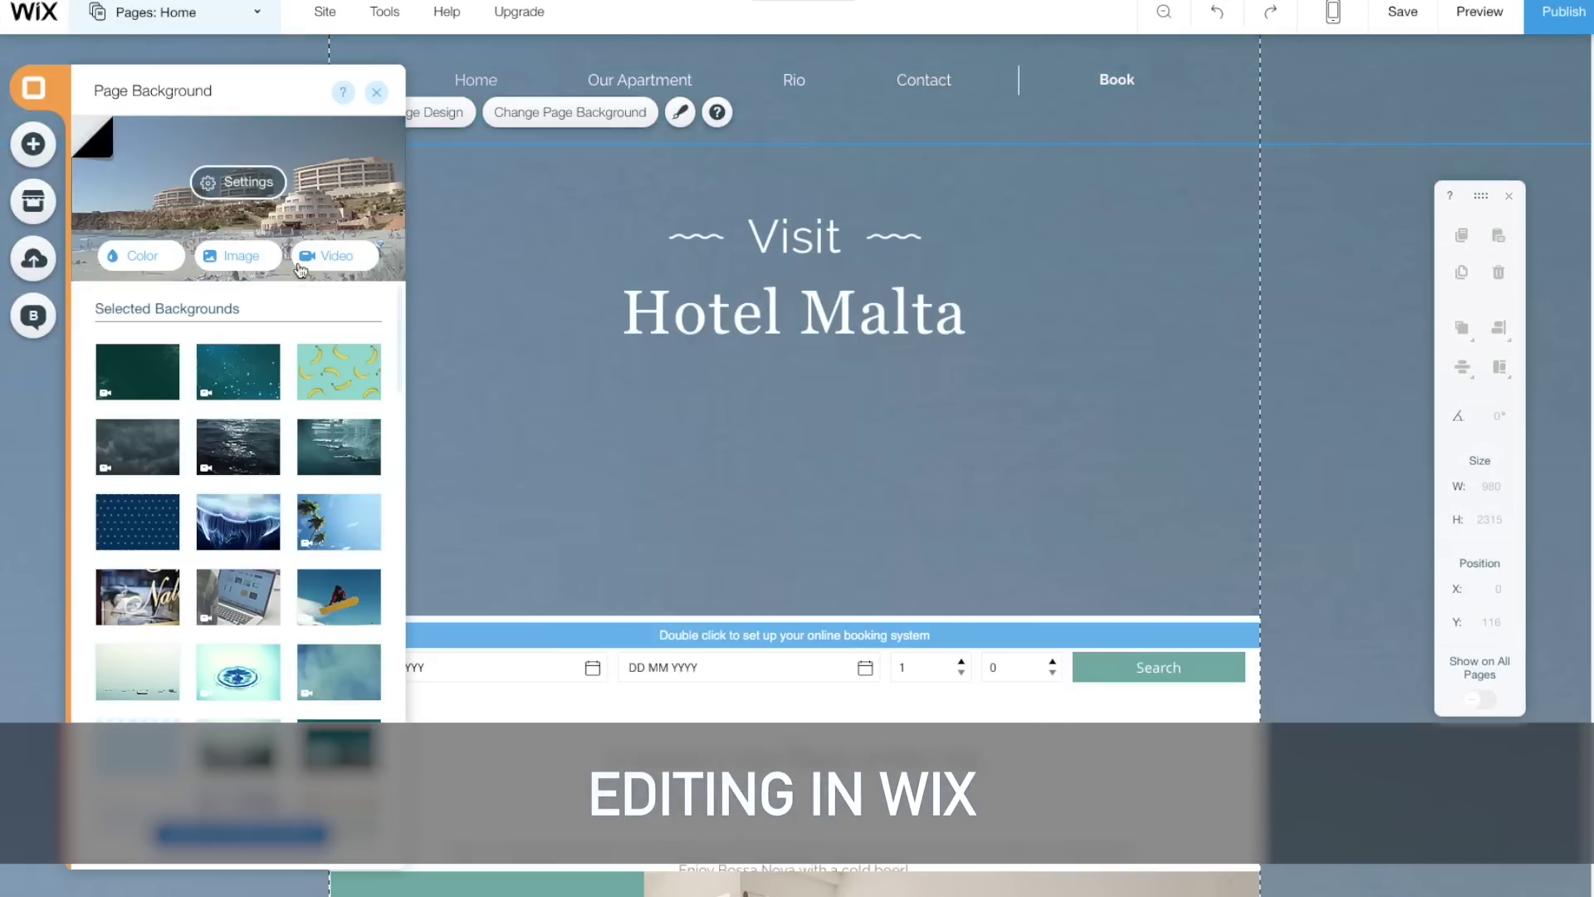
- Apply the Malta hotel photo as page background and keep the Hotel Malta title orange
left_click(239, 181)
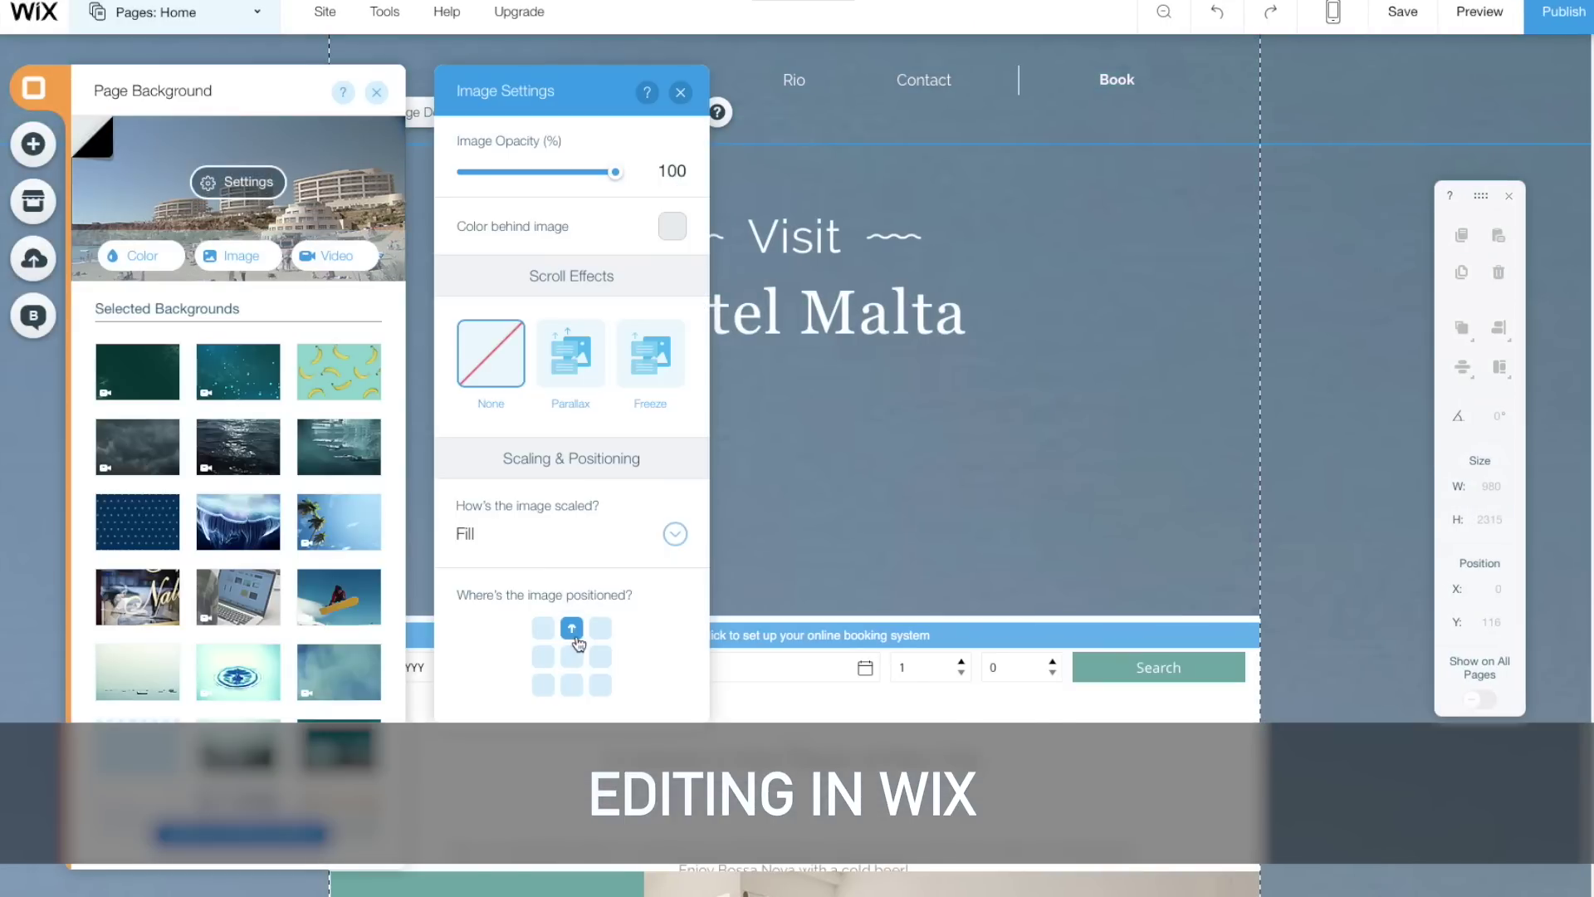
left_click(648, 534)
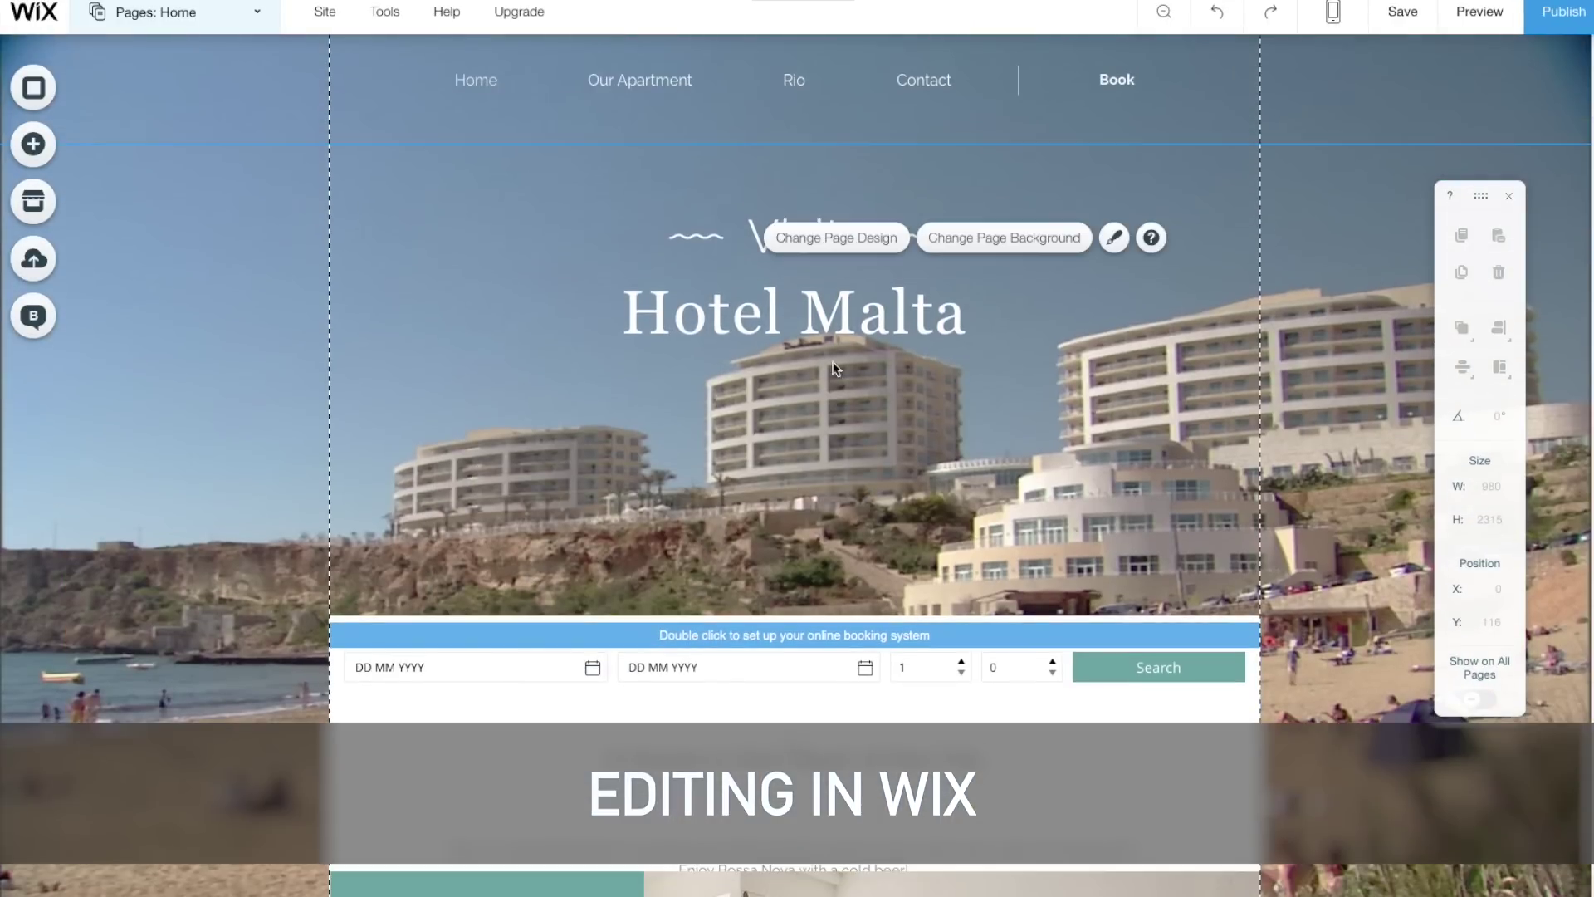
left_click(913, 320)
double_click(913, 319)
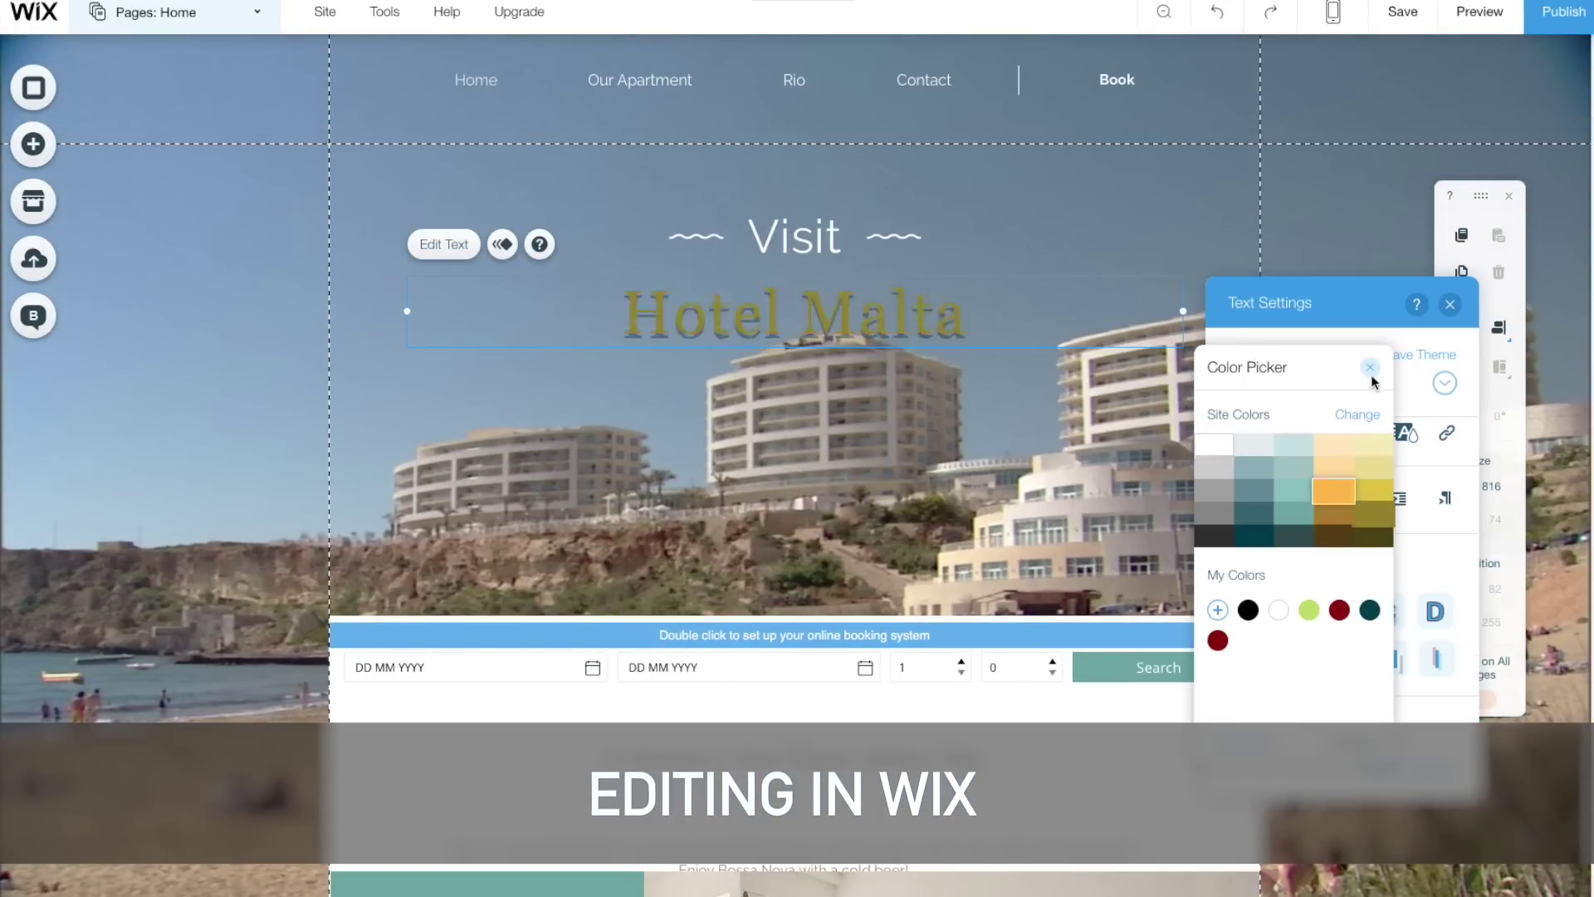
left_click(1371, 371)
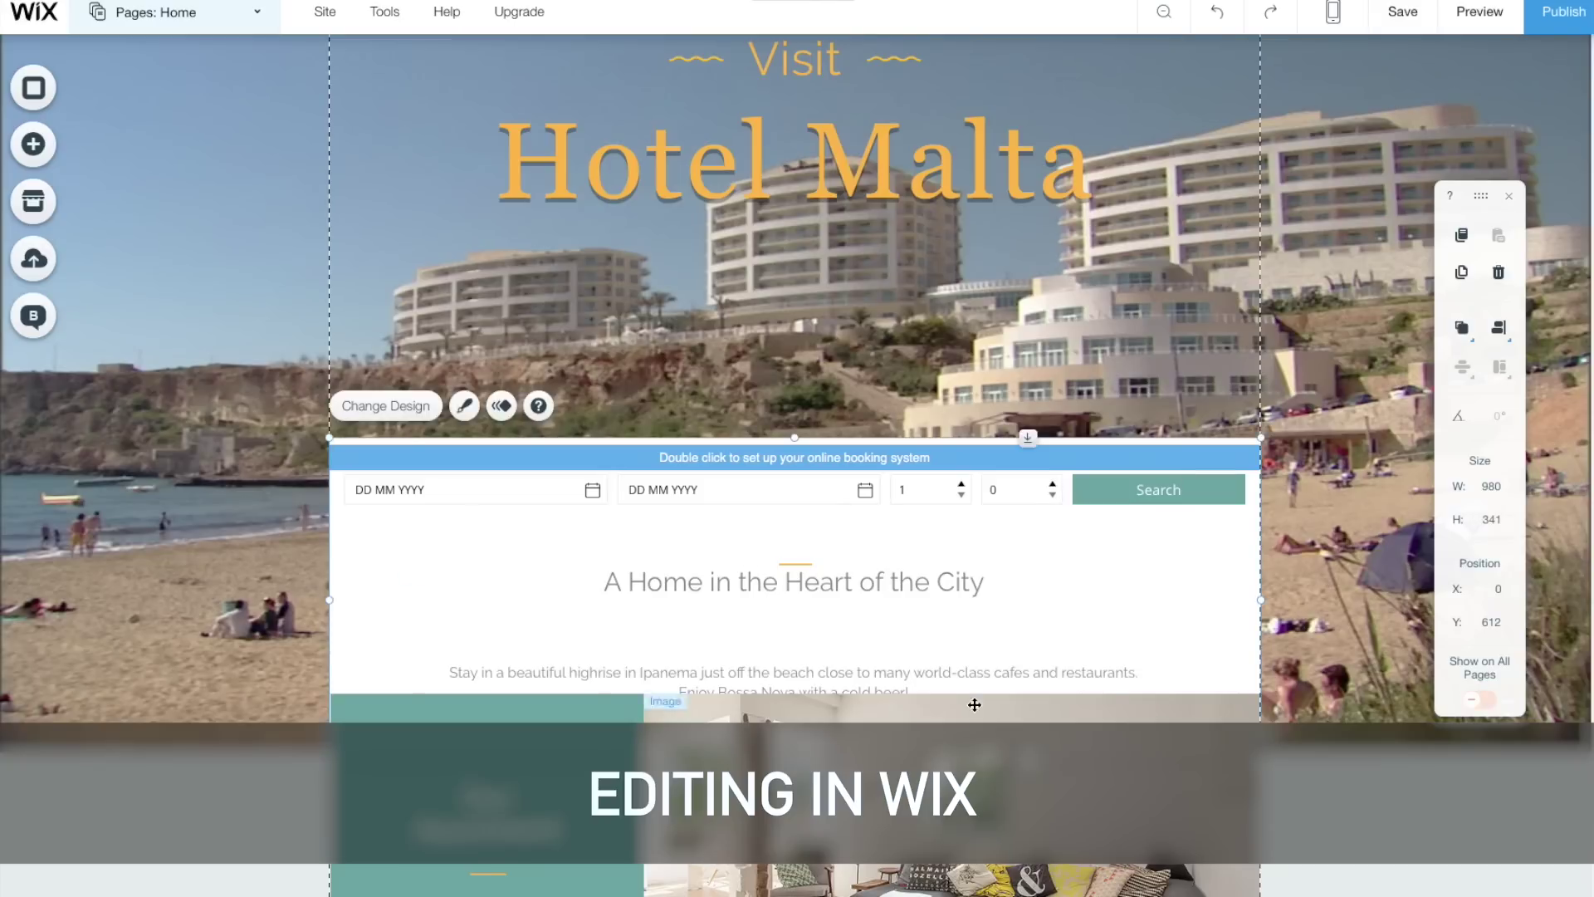
- Rewrite the city paragraph as 'Malta is one of the most beautiful islands in the Mediterranean' at 20 px
left_click(793, 681)
double_click(793, 681)
type("Malta is one of the most Bea")
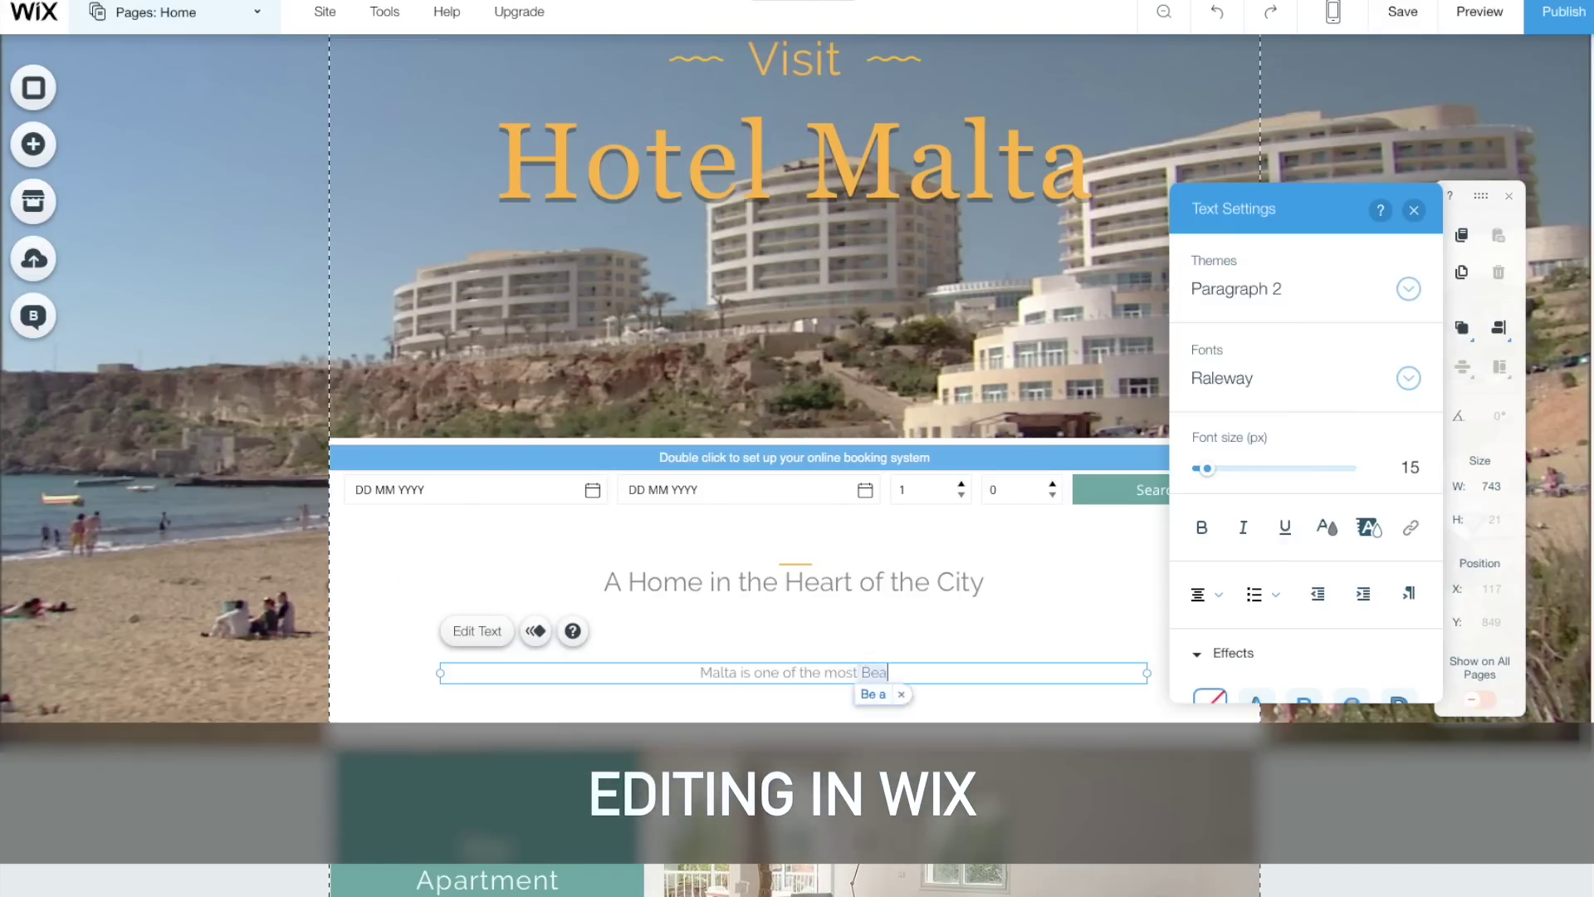
key("BackSpace")
key("BackSpace")
key("BackSpace")
type("beautiful islands in the Mediterranean")
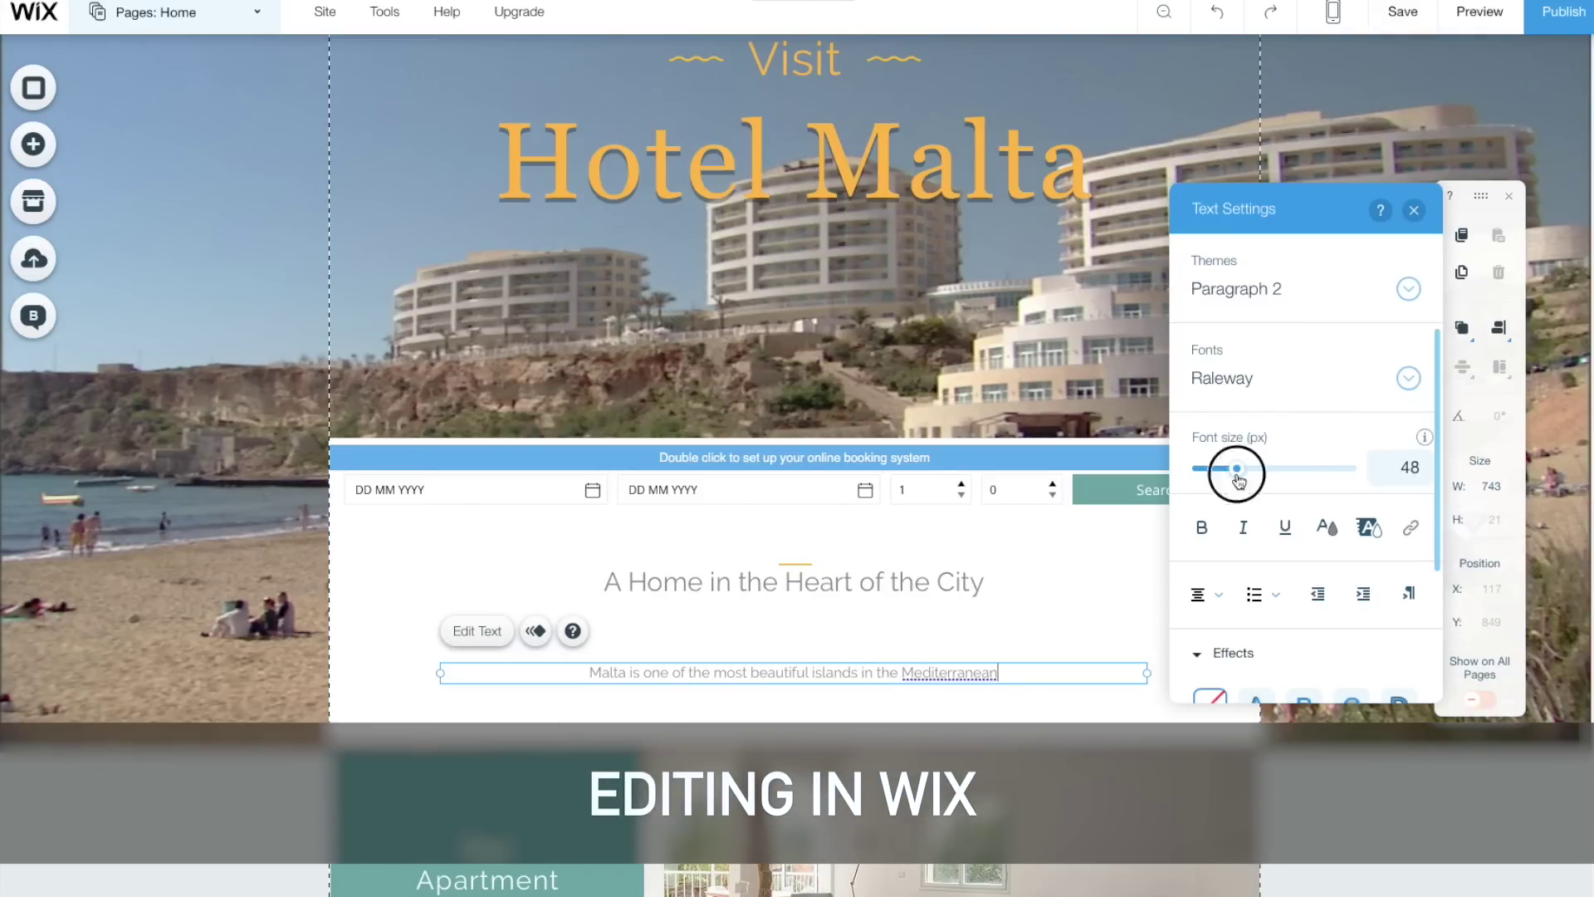
left_click_drag(1238, 470, 1221, 470)
left_click(837, 606)
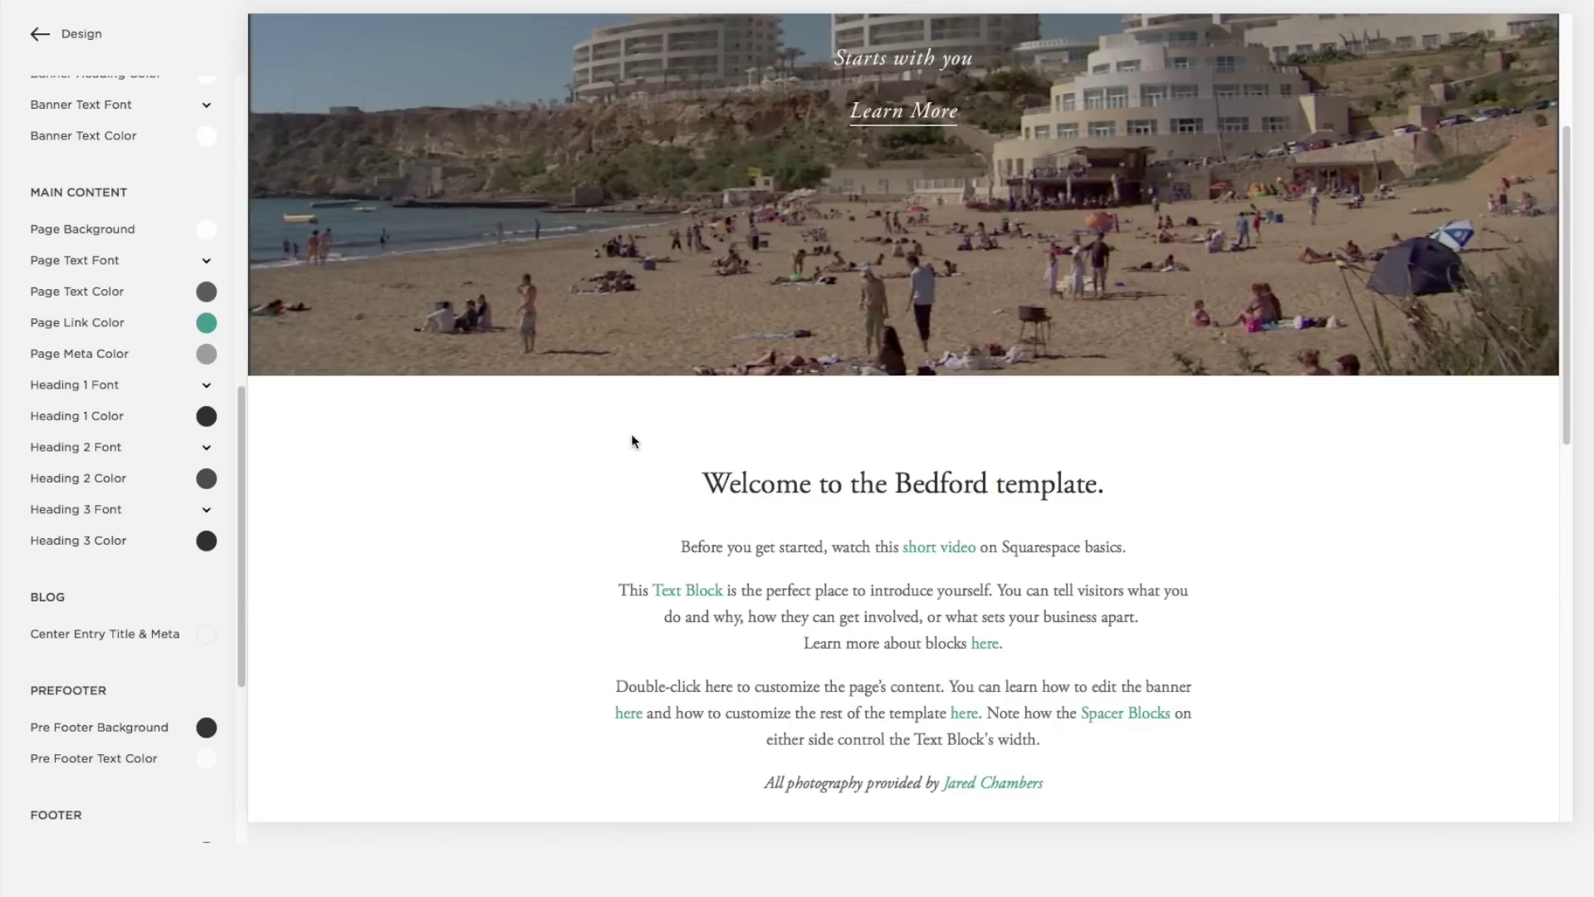
- Set the button colour to blue in the Style Editor
scroll(533, 321, "down", 4)
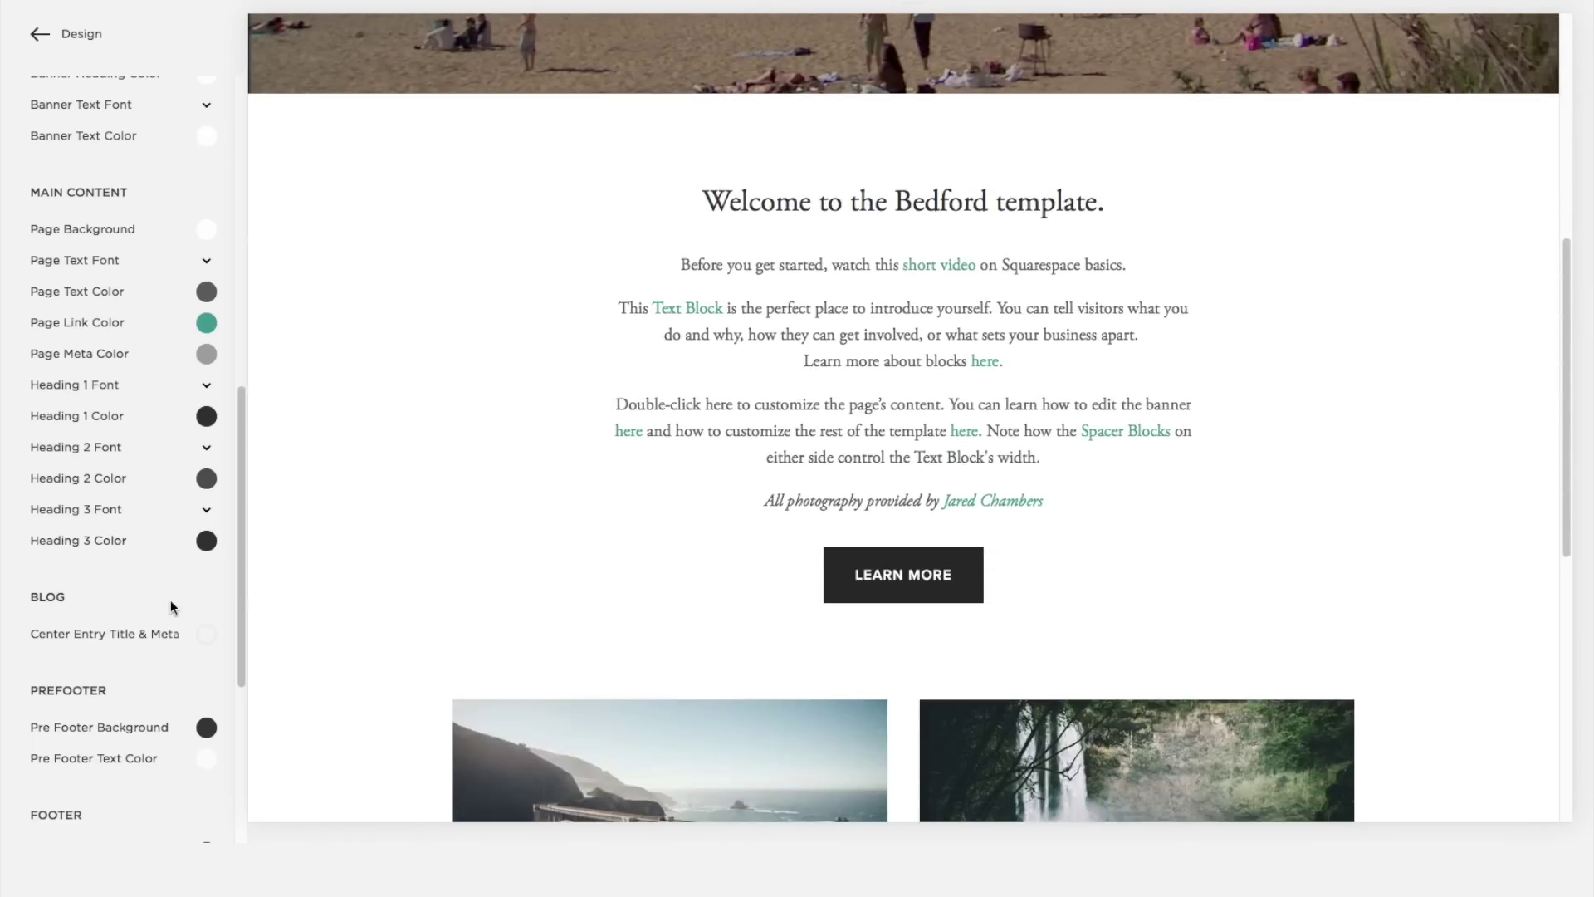
scroll(171, 599, "down", 5)
left_click(206, 652)
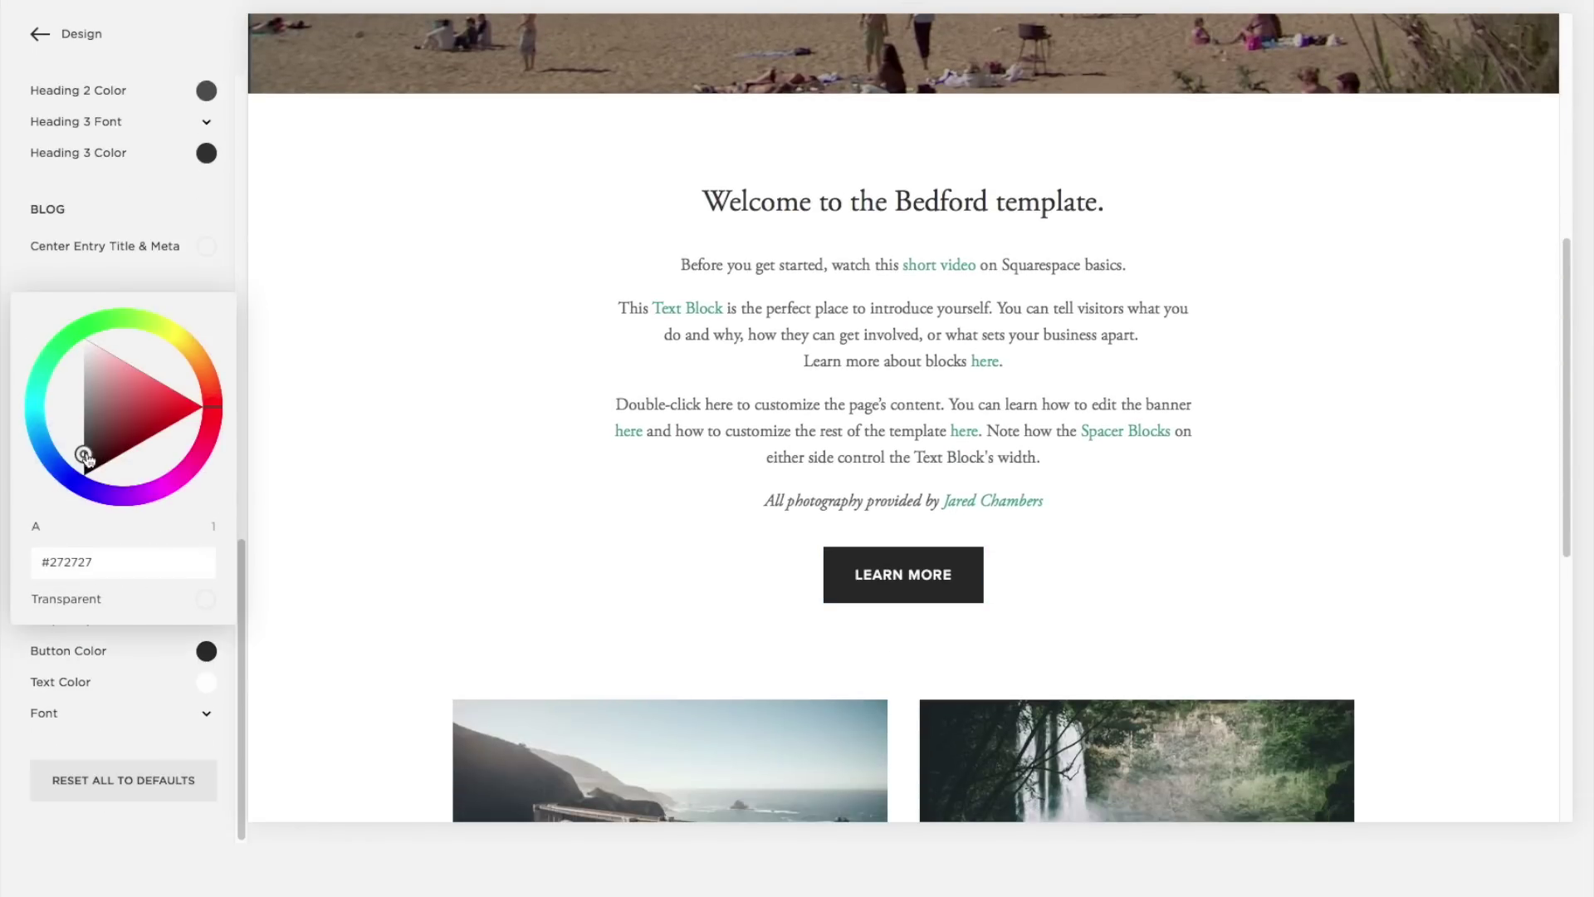
left_click_drag(84, 458, 114, 375)
left_click(69, 487)
left_click(113, 400)
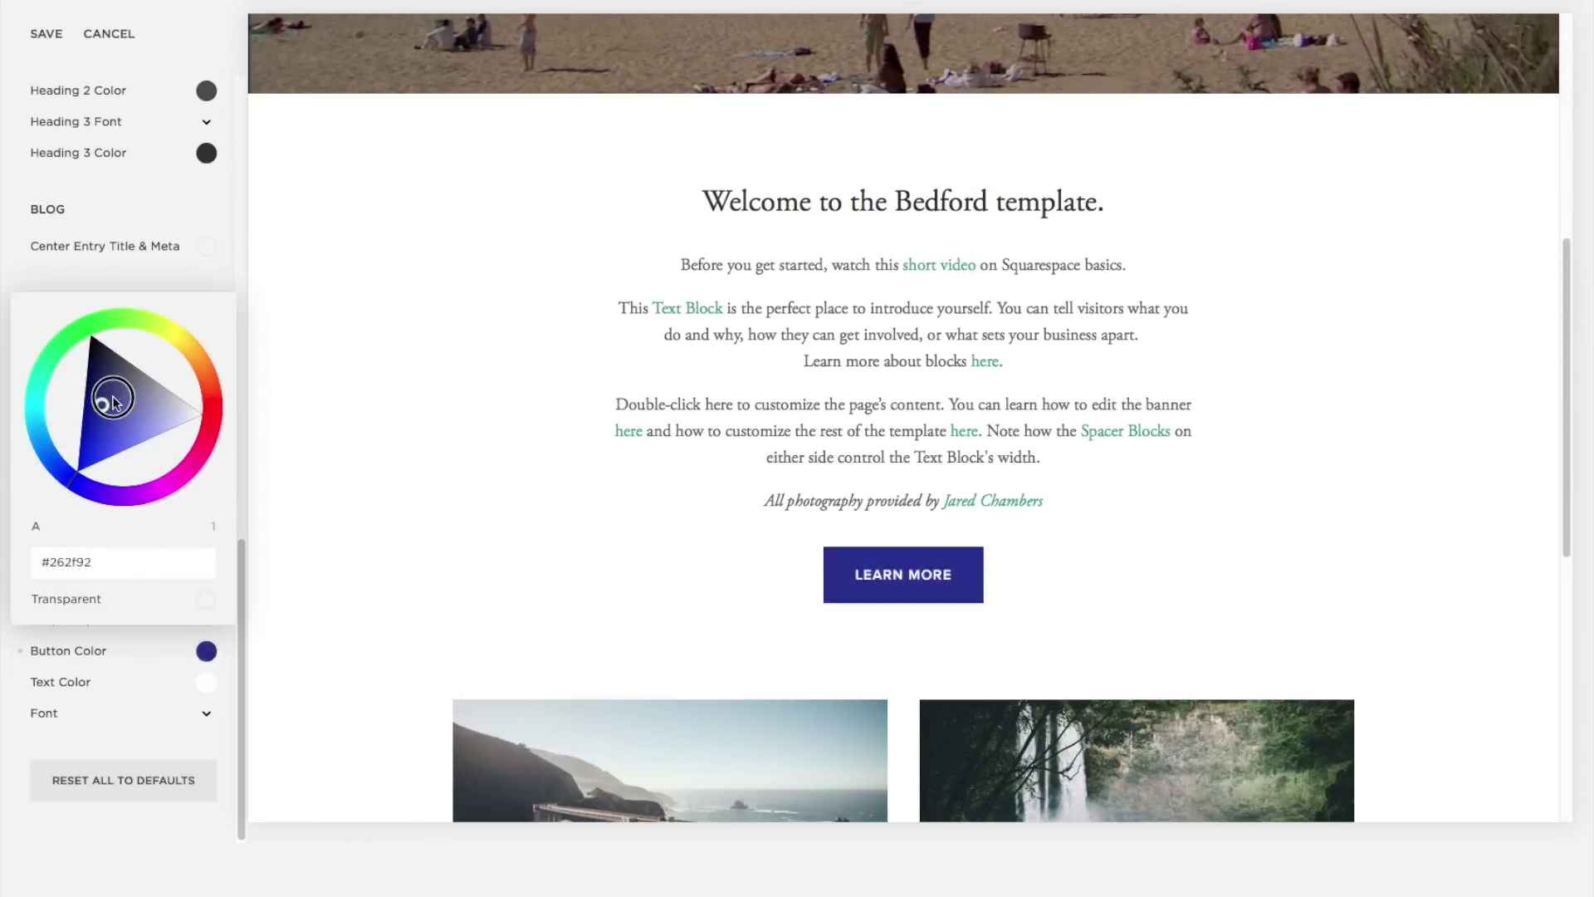
left_click_drag(103, 421, 111, 421)
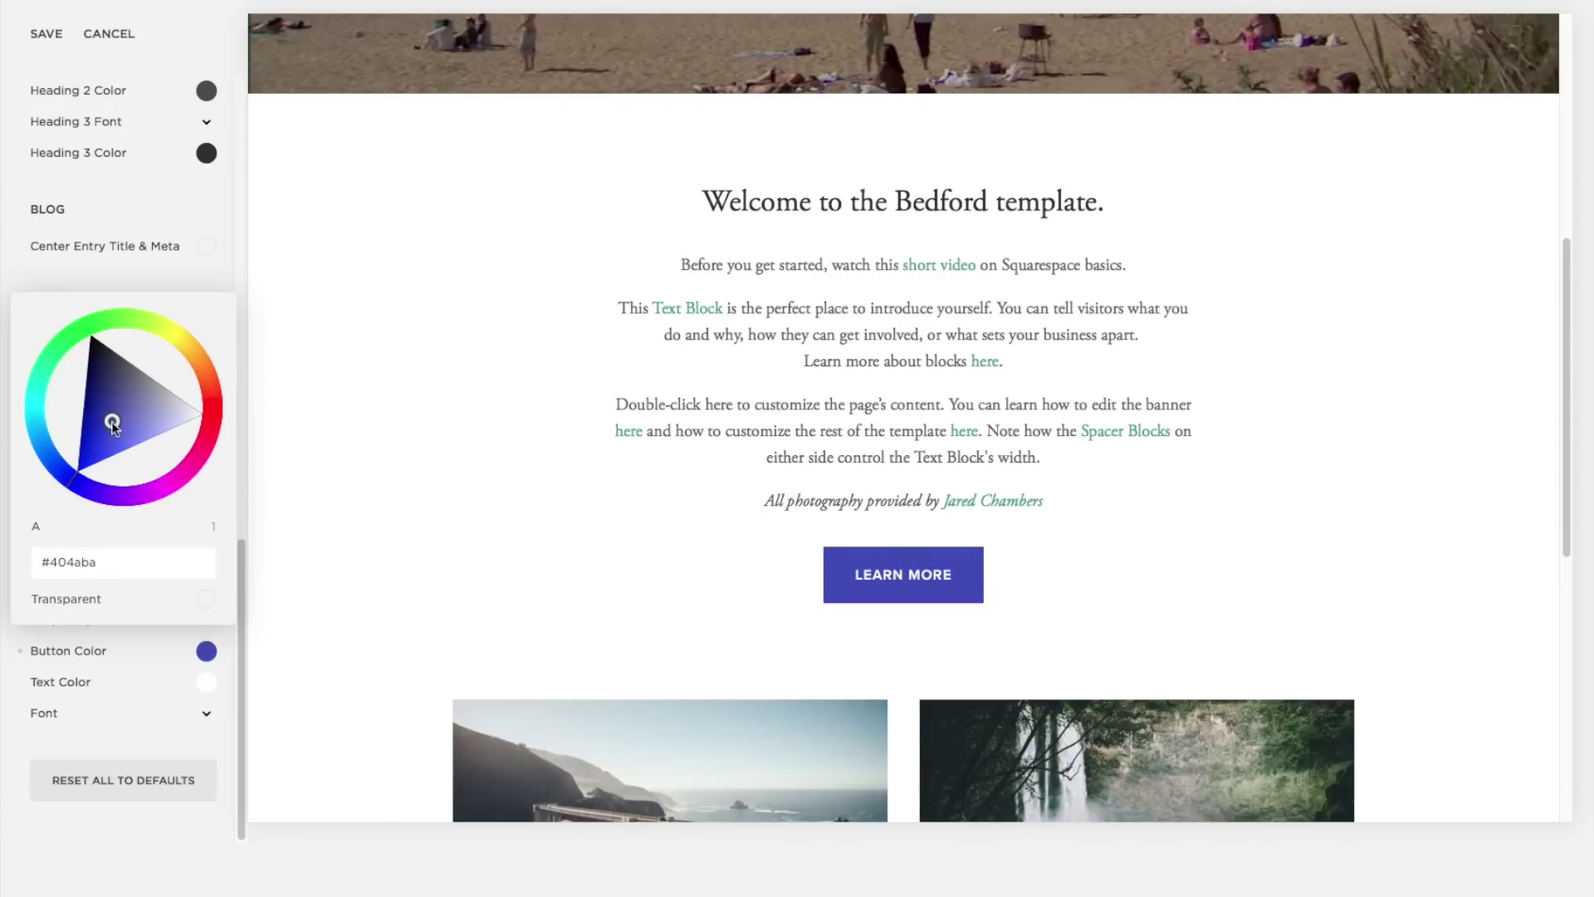
- Tint the page background tan, save the styles, and return to the main menu
scroll(140, 511, "up", 5)
left_click(207, 217)
left_click_drag(93, 286, 92, 316)
left_click(177, 607)
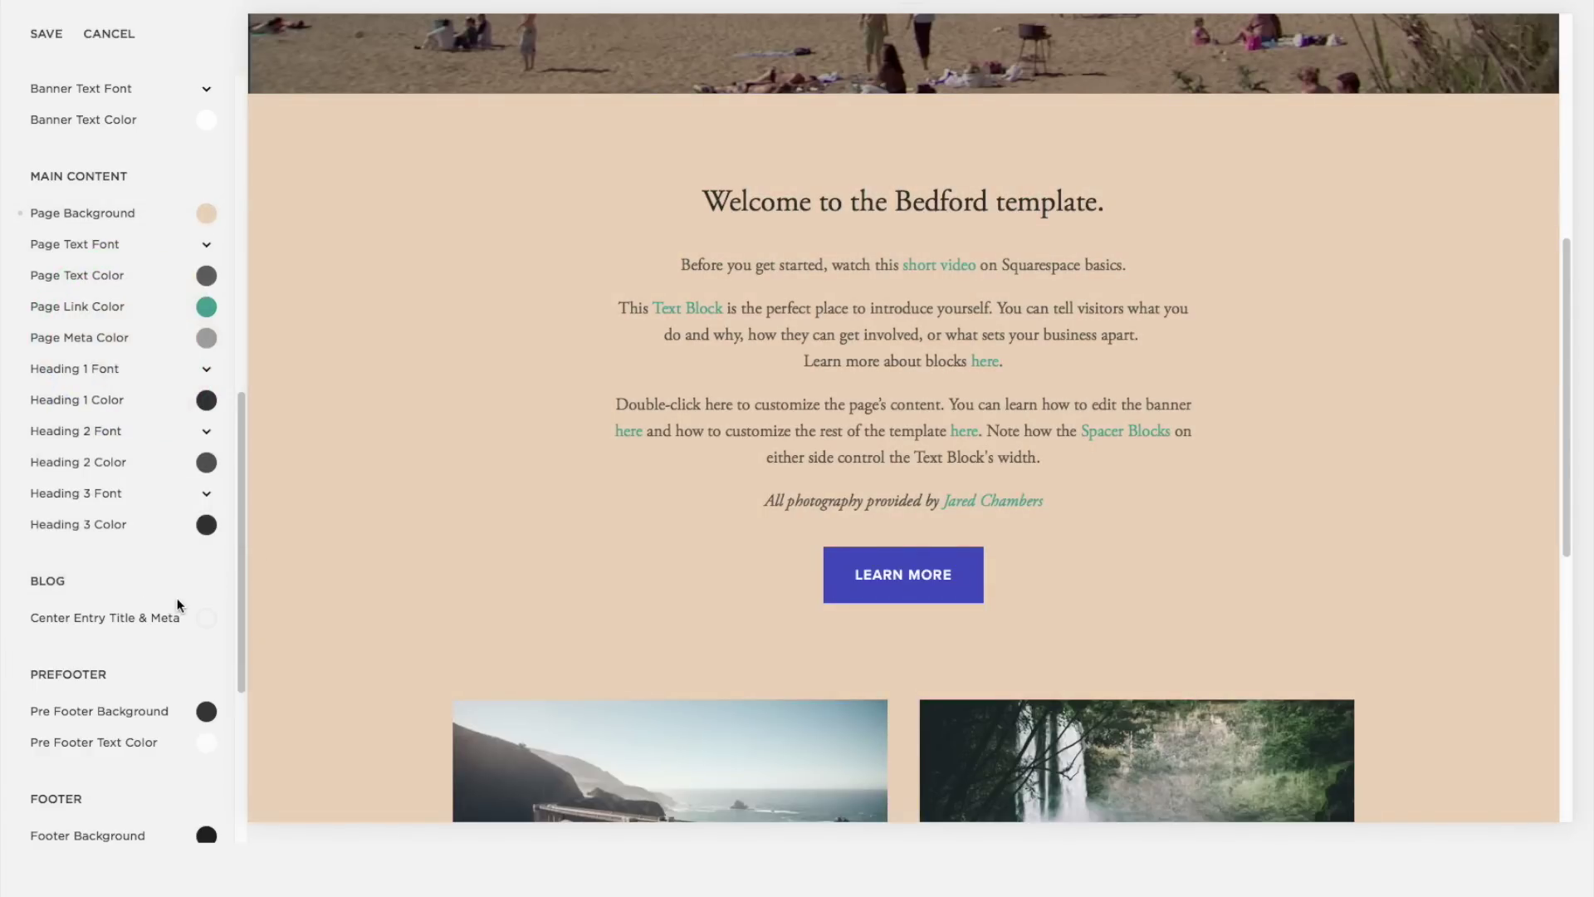
left_click(47, 34)
left_click(72, 33)
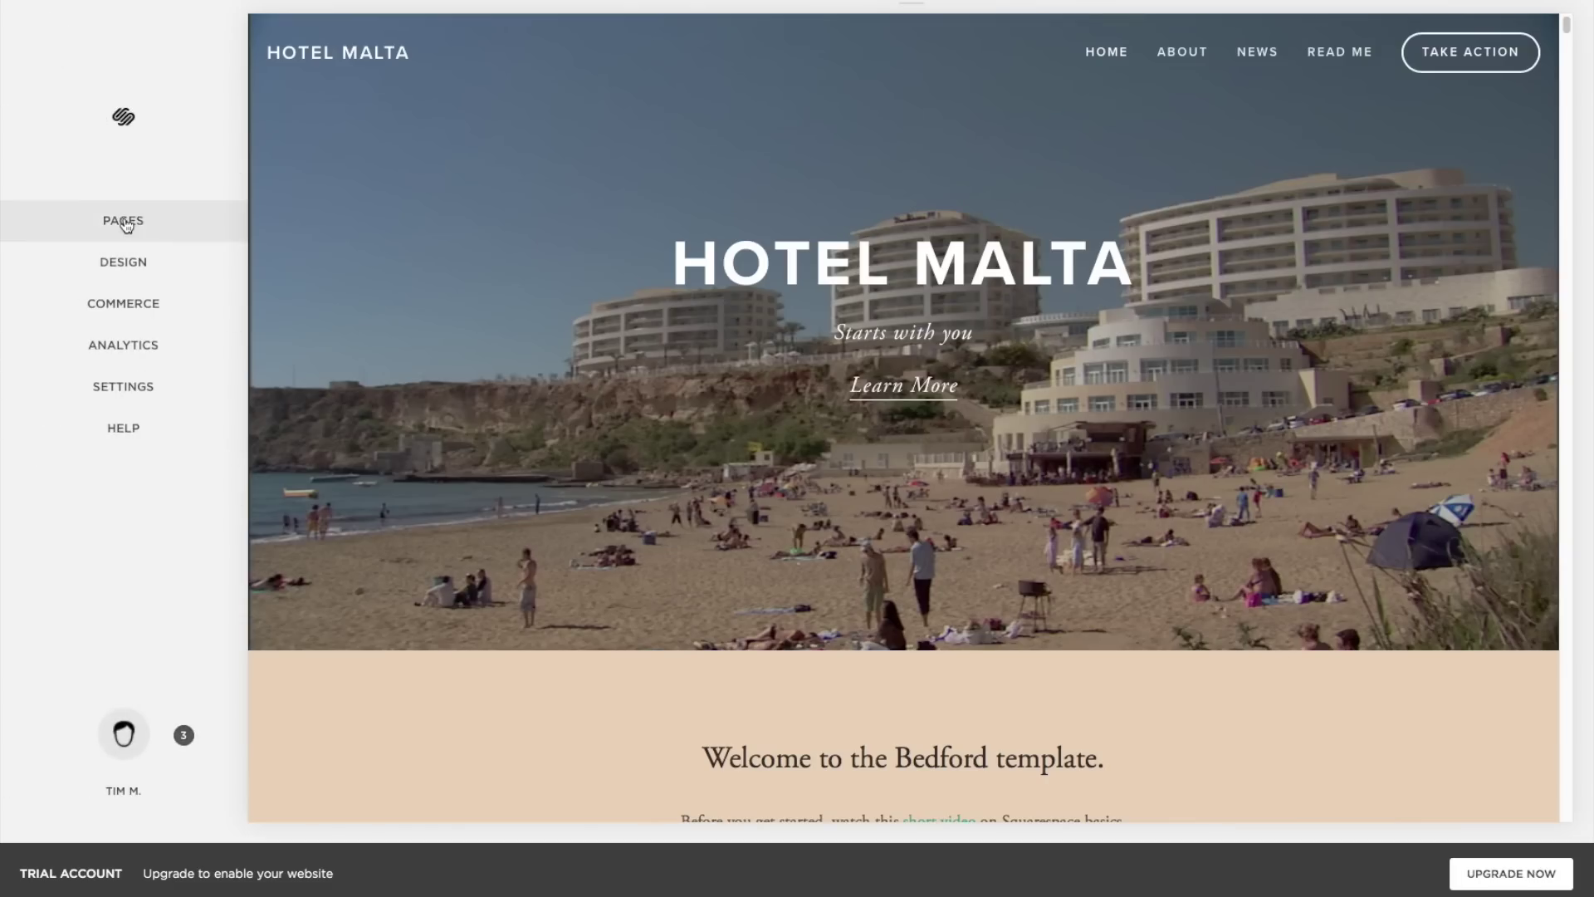
- Preview the Projects, Partners, Contact and Read Me pages from the Pages list
left_click(123, 220)
left_click(103, 220)
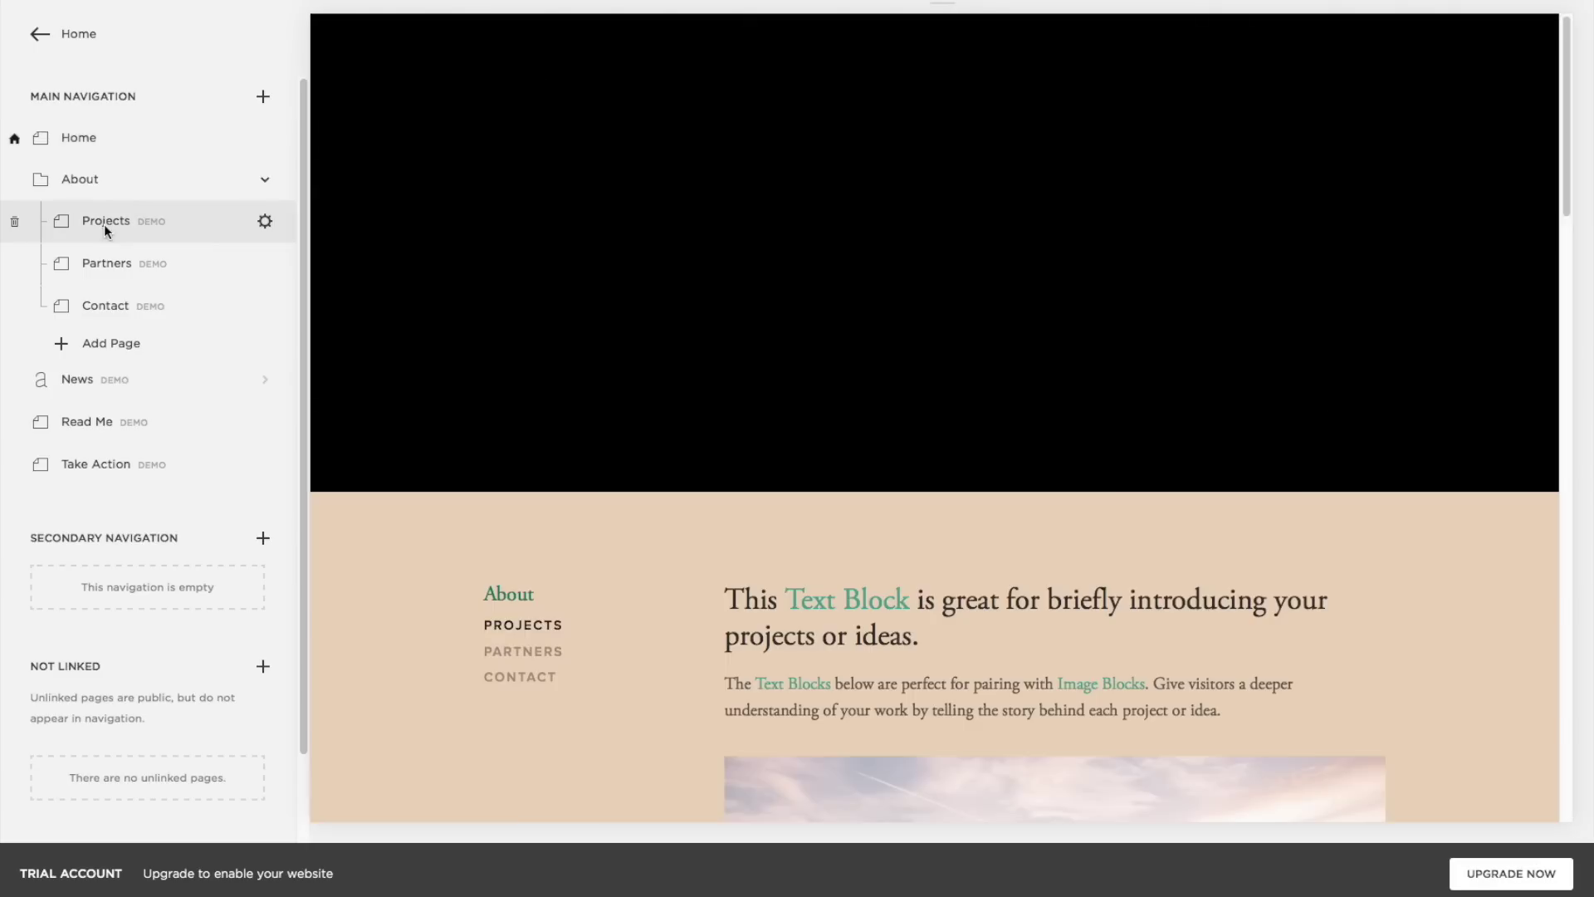
scroll(402, 431, "down", 3)
left_click(113, 264)
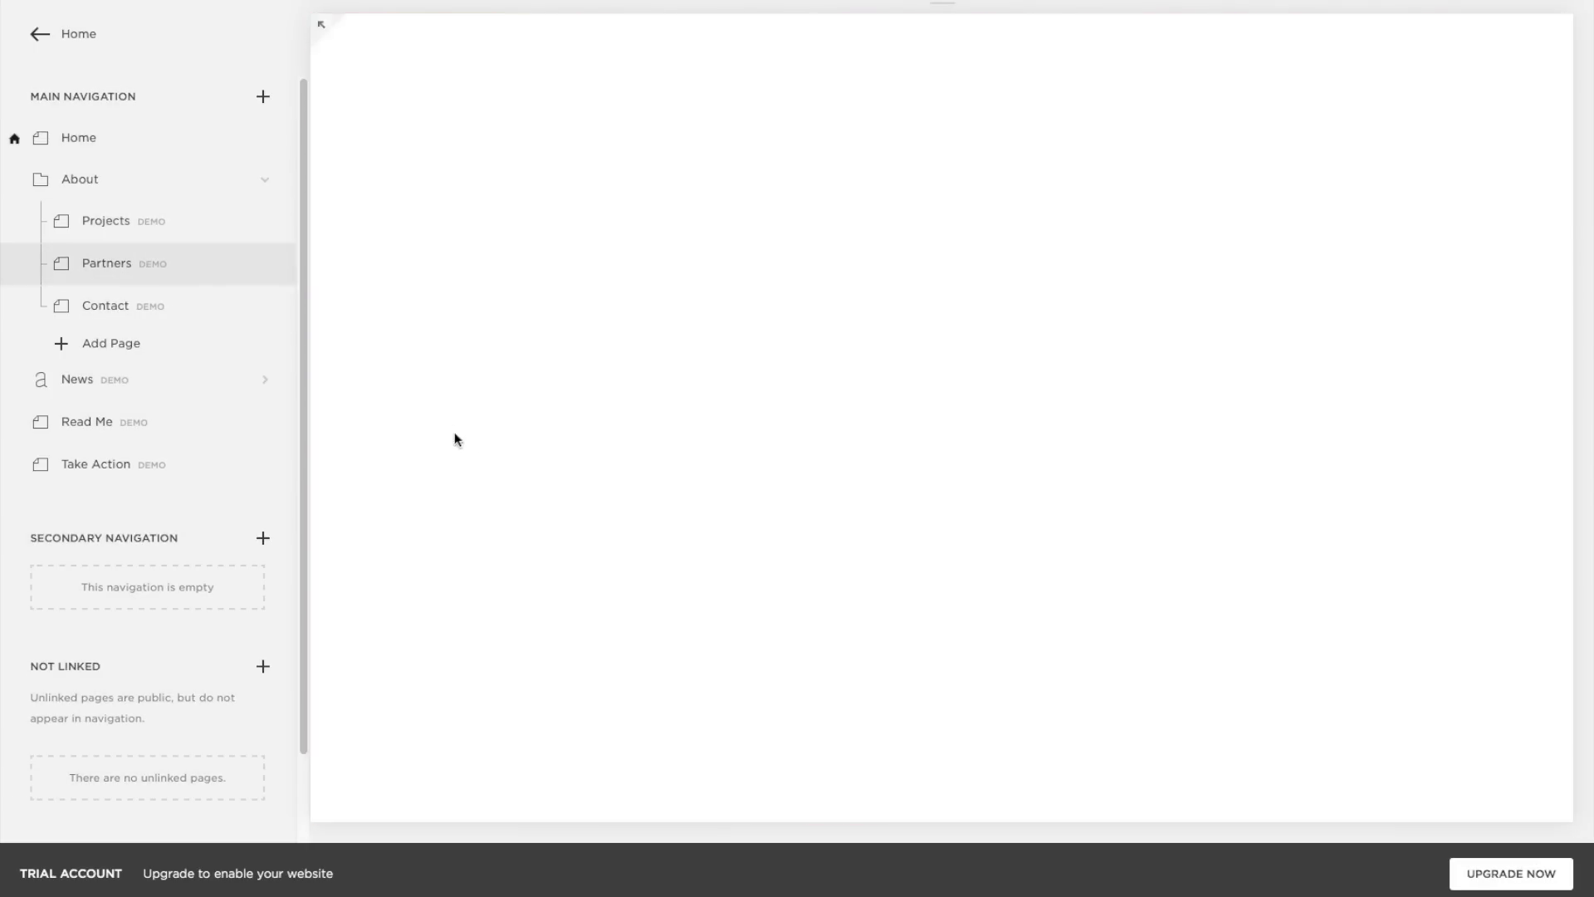
scroll(500, 468, "down", 3)
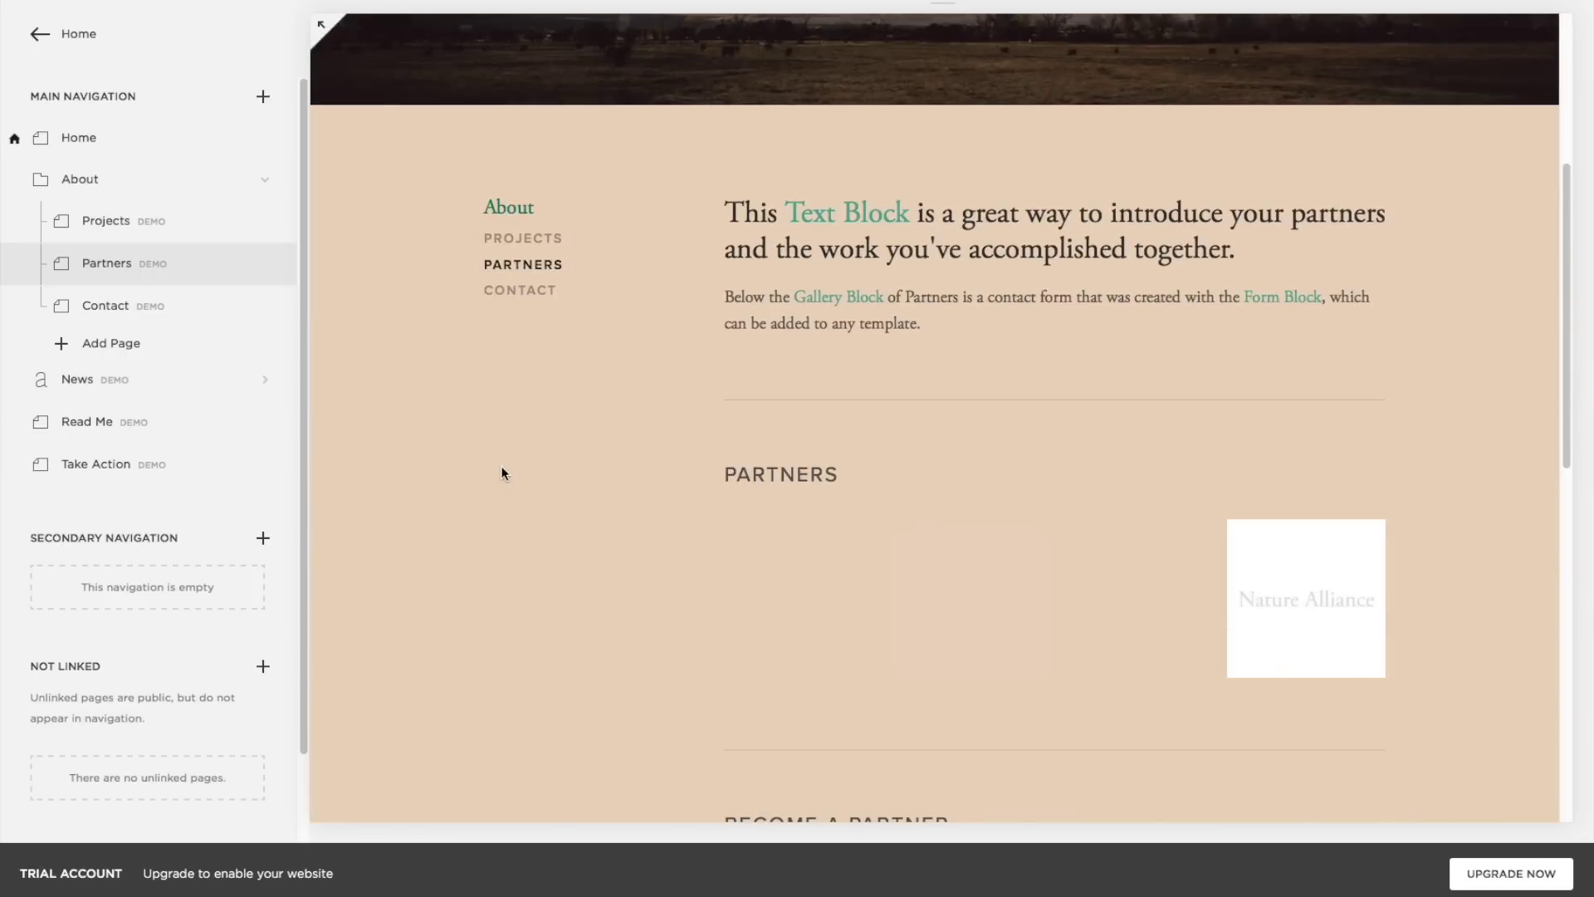
left_click(116, 307)
scroll(461, 556, "down", 3)
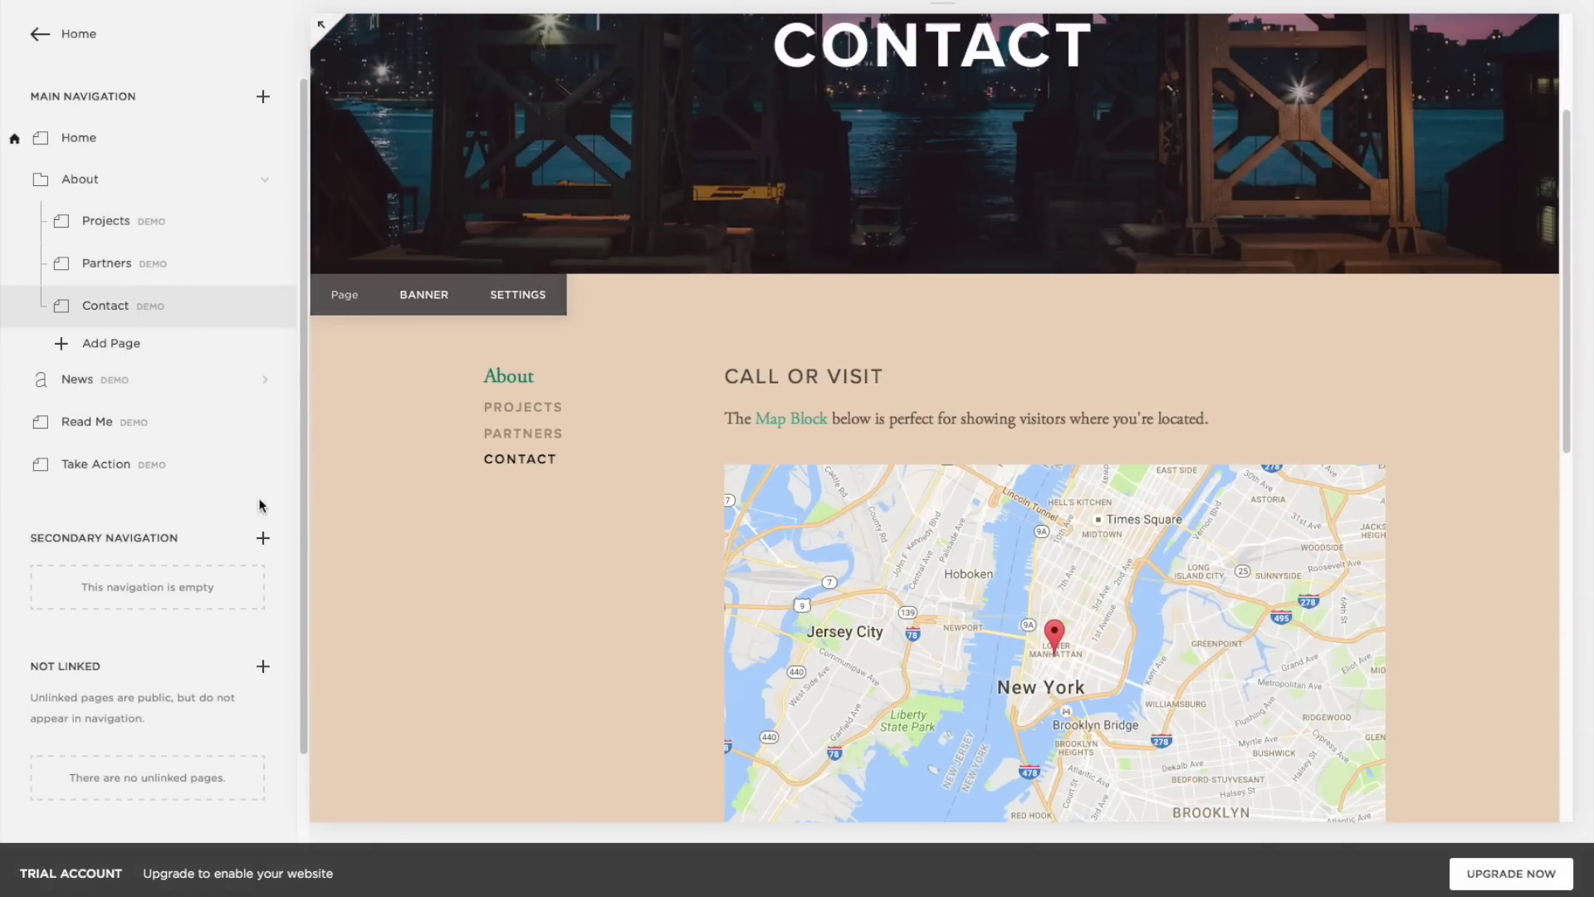
left_click(86, 423)
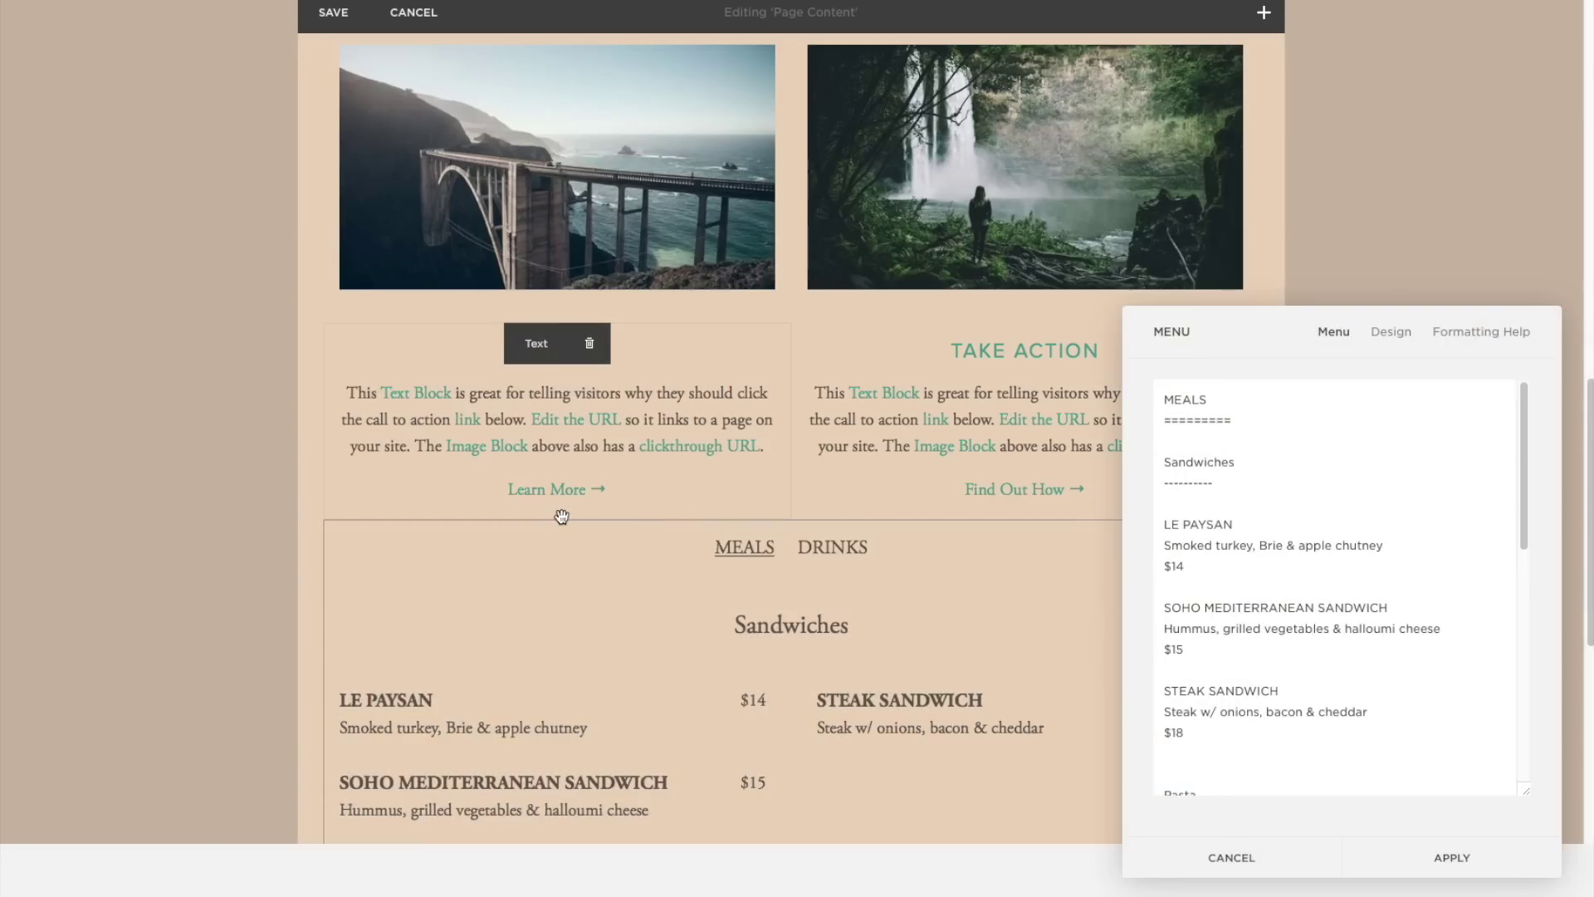
- Scroll through the new Menus page's starters, descriptions and prices
scroll(1382, 519, "down", 3)
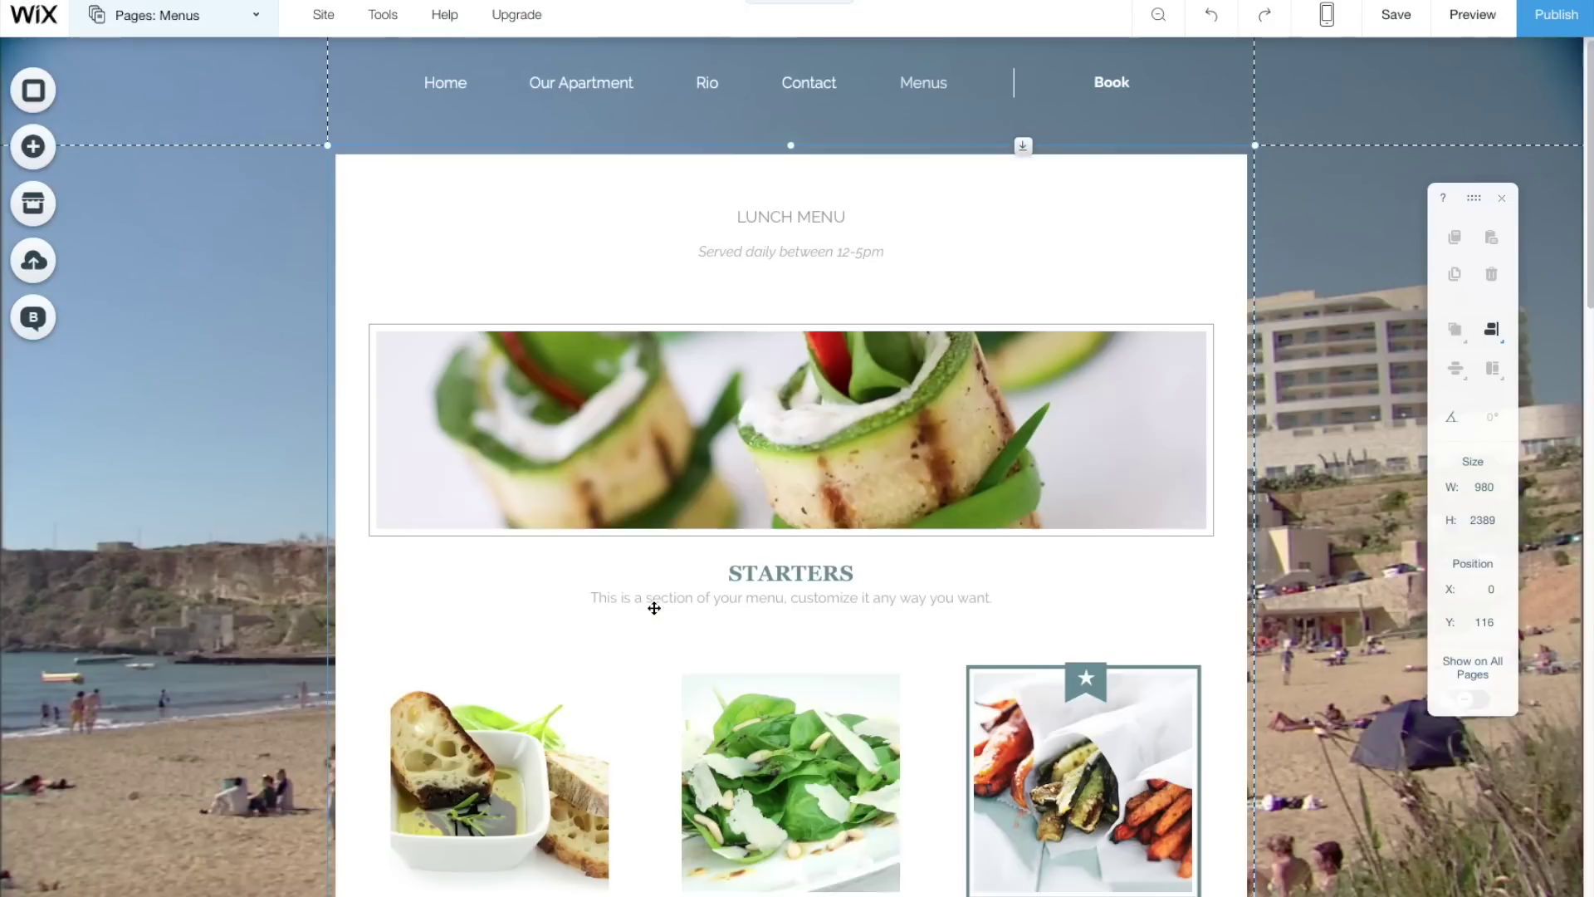
scroll(653, 607, "down", 8)
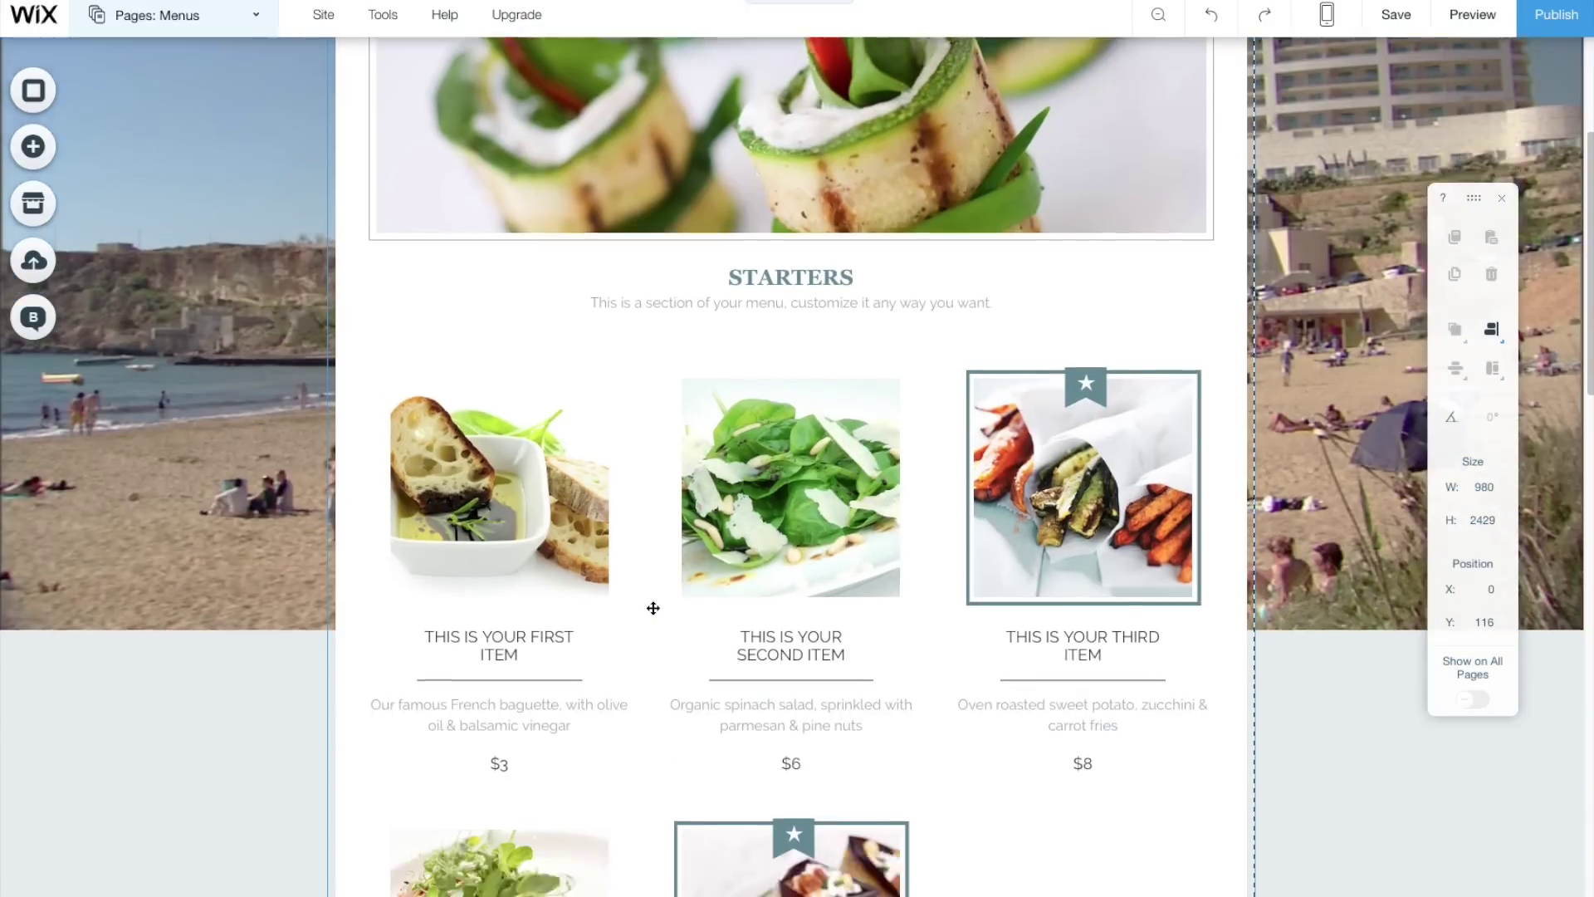
scroll(653, 608, "down", 10)
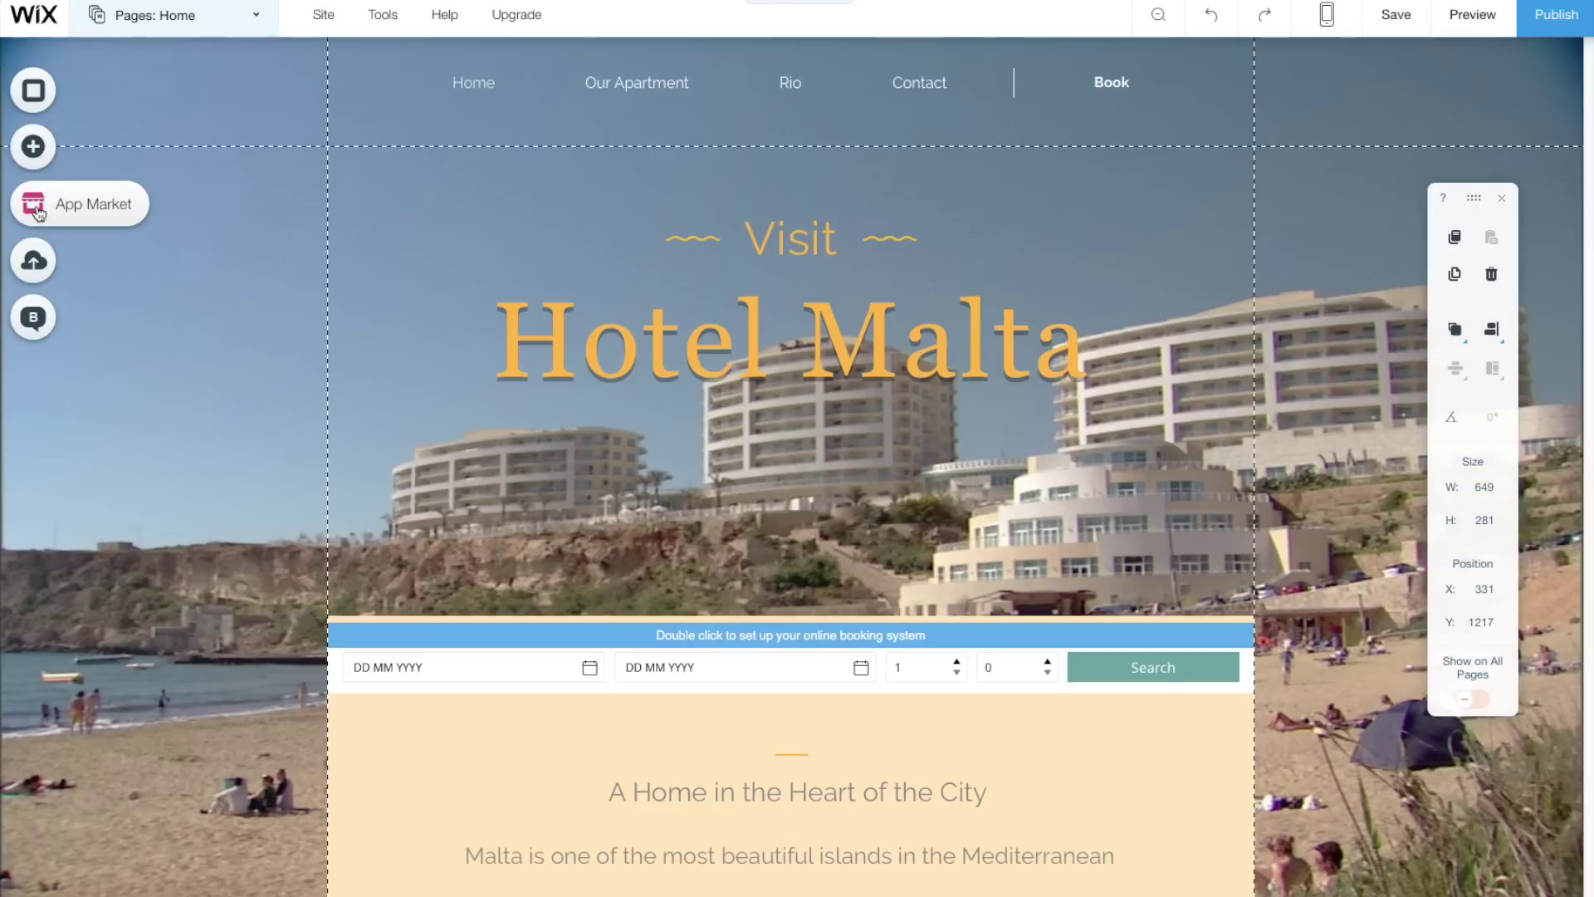
- Open the App Market and browse the Apps for Online Store category
left_click(34, 204)
scroll(328, 372, "down", 5)
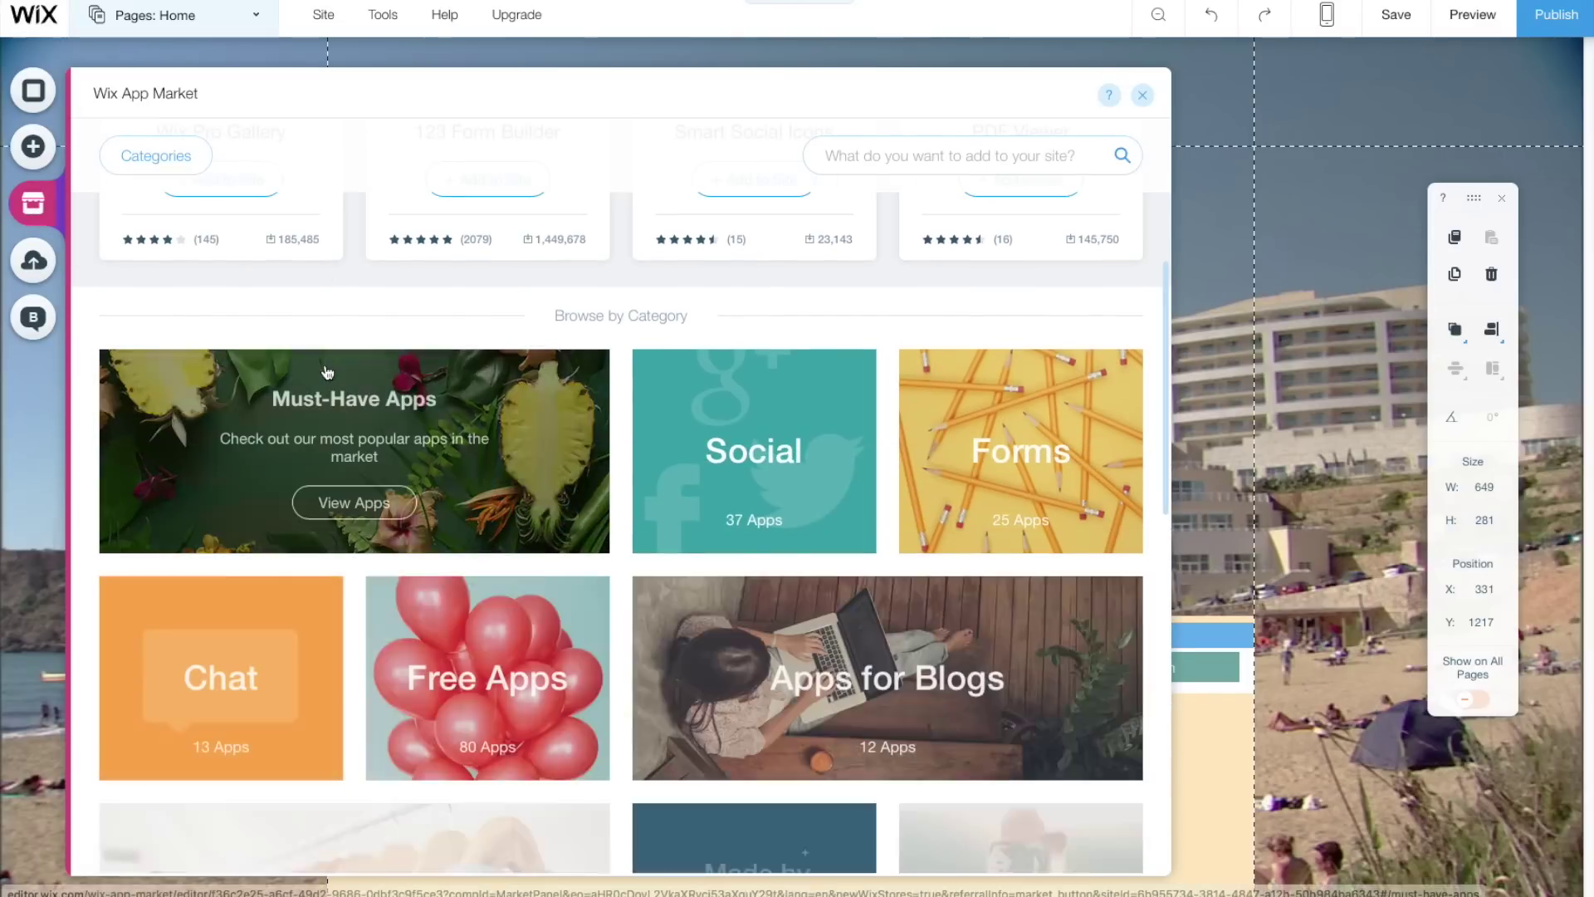
scroll(328, 372, "down", 3)
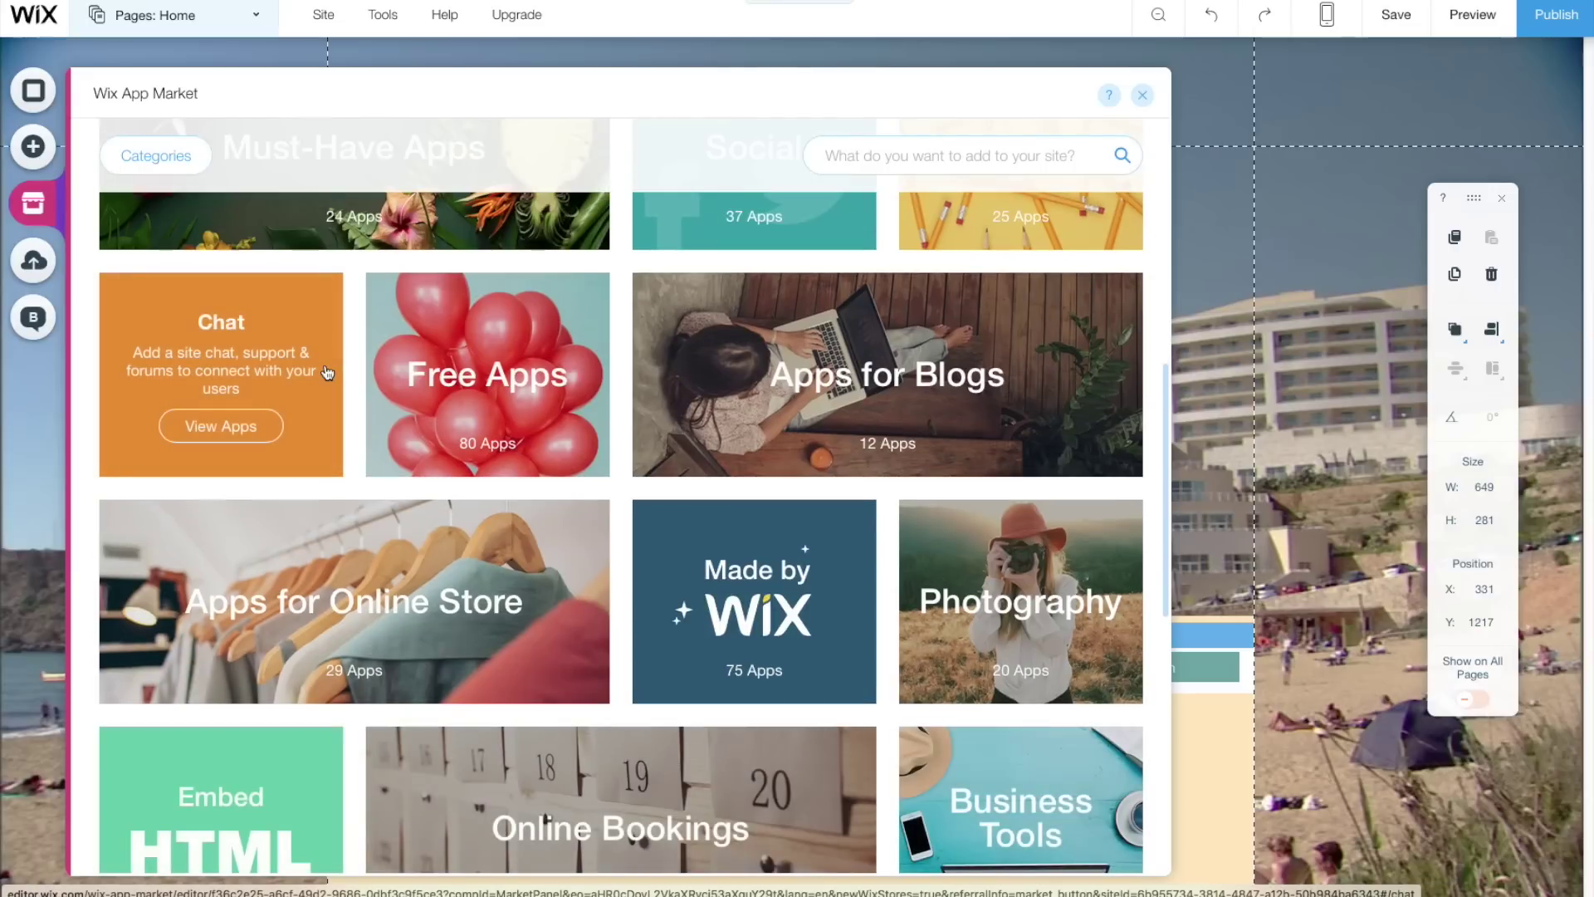
scroll(328, 372, "down", 3)
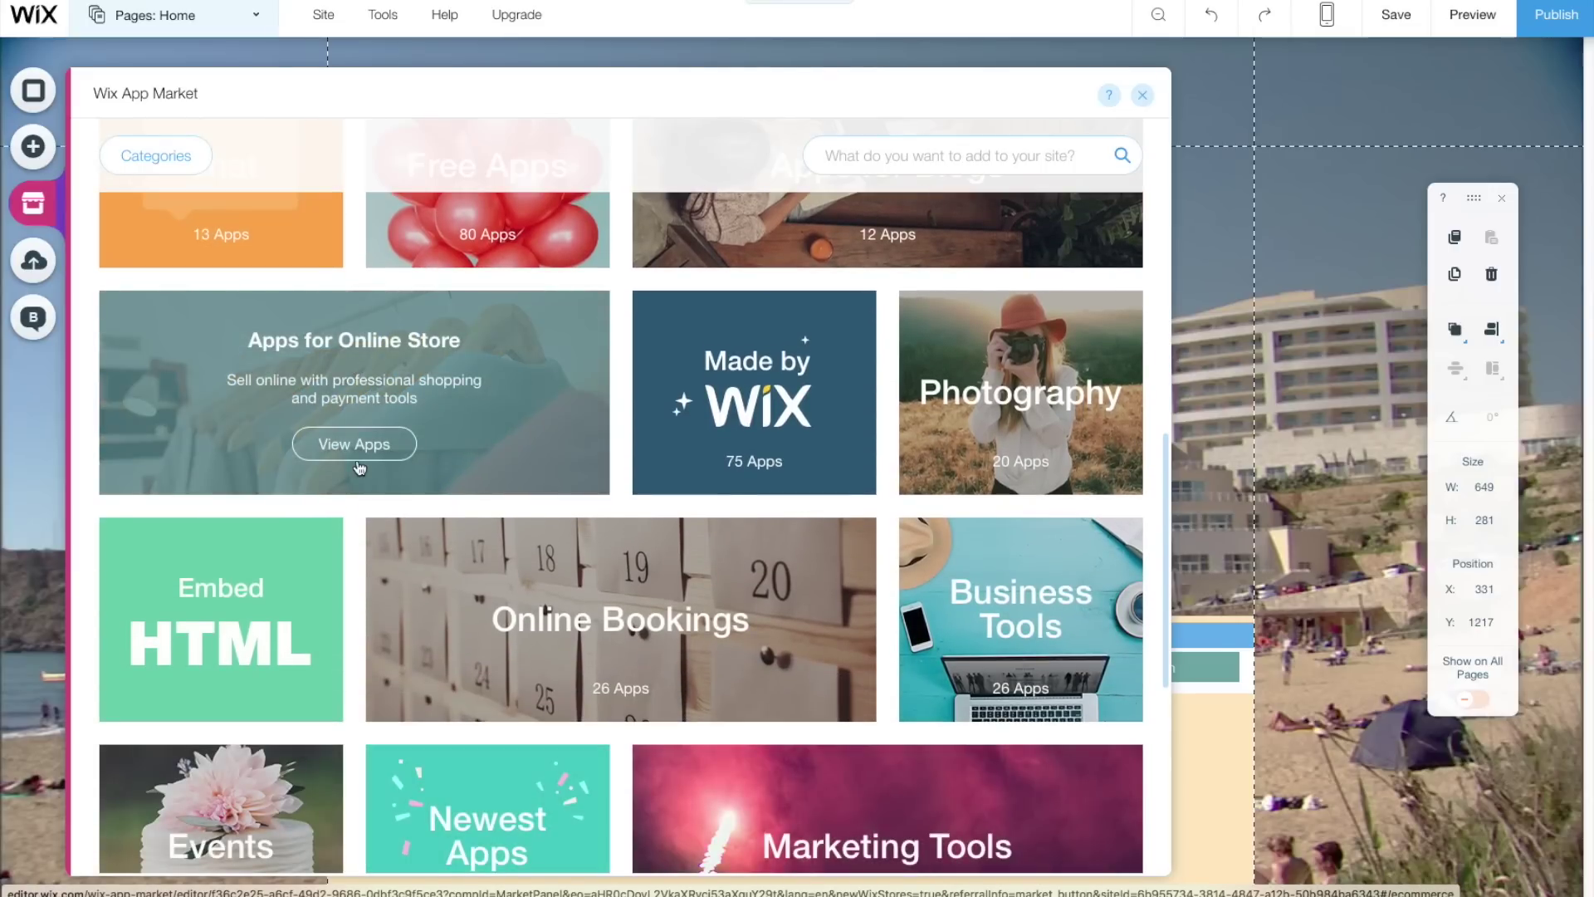
left_click(358, 444)
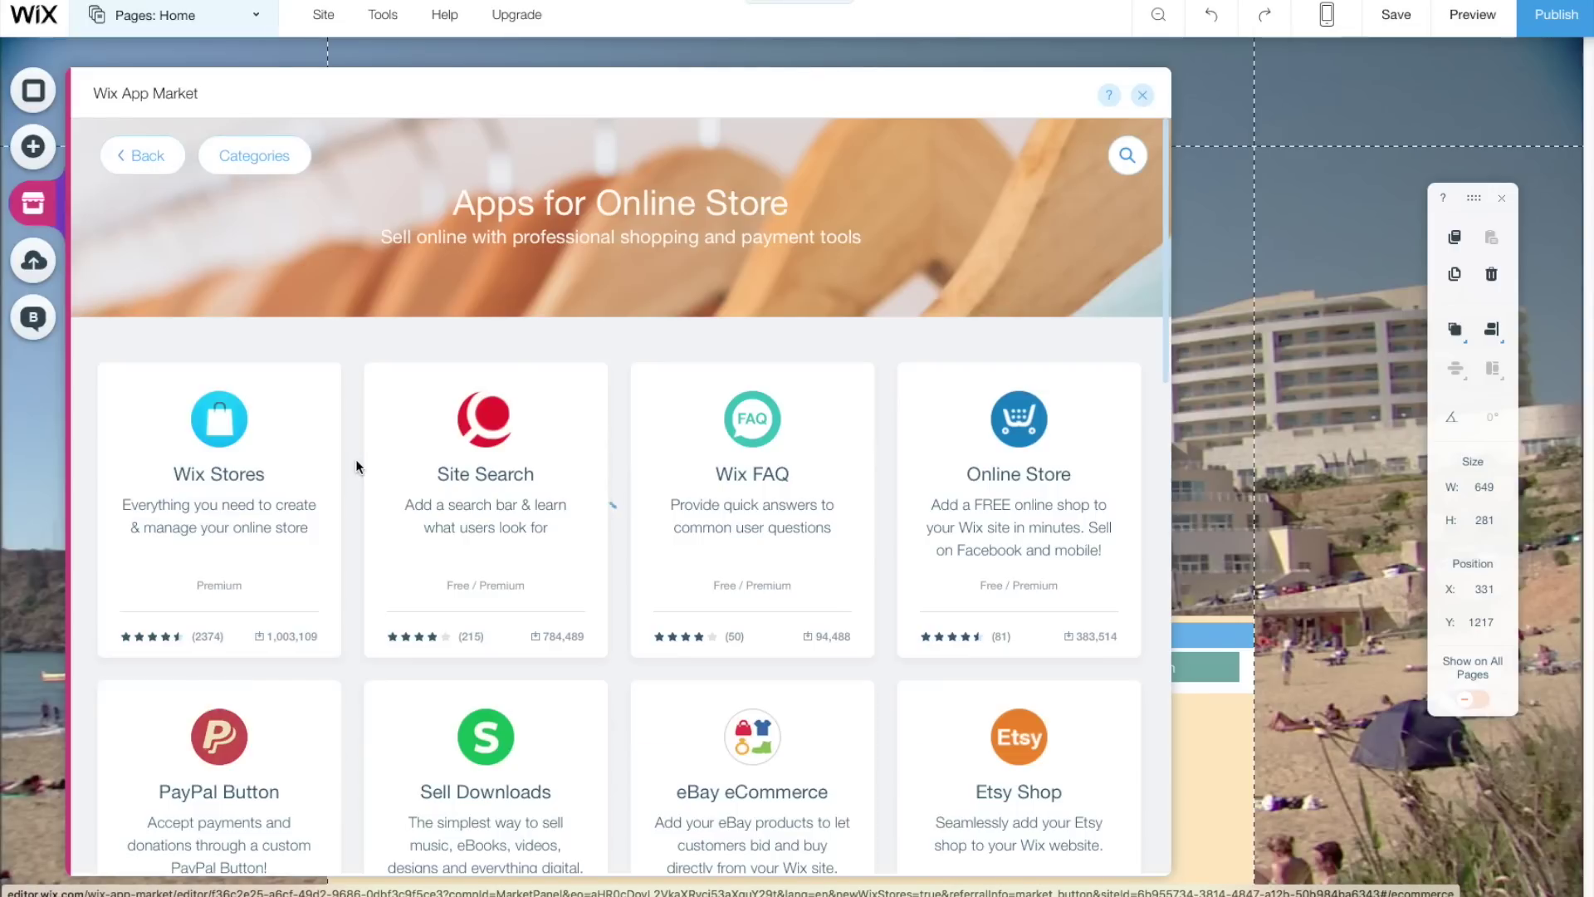
scroll(388, 484, "down", 3)
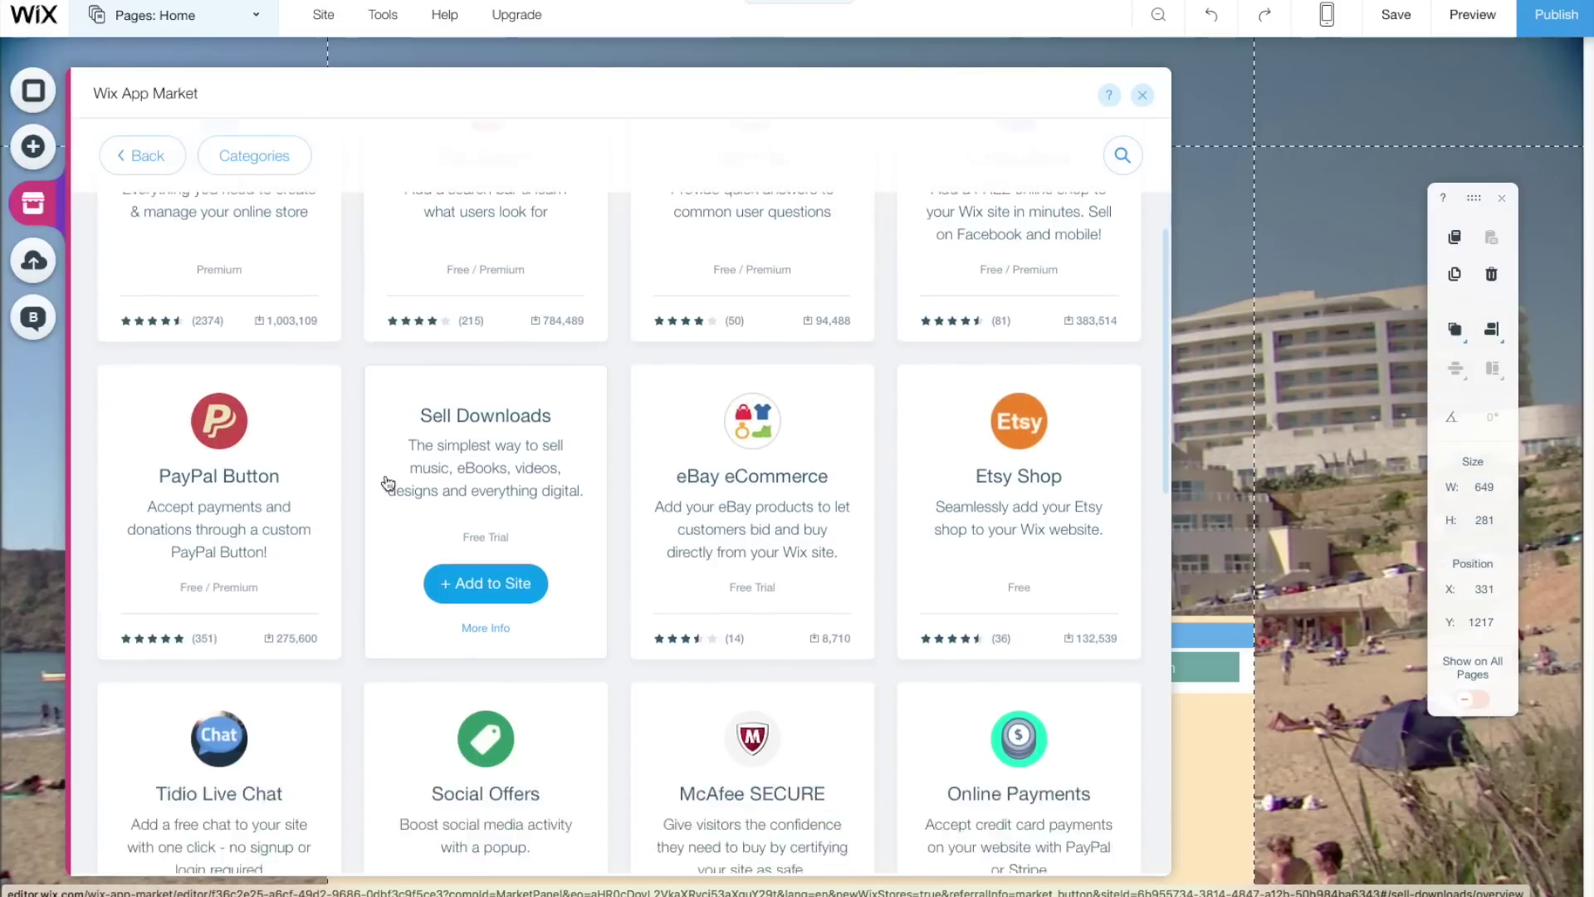
scroll(388, 483, "down", 5)
scroll(388, 482, "down", 3)
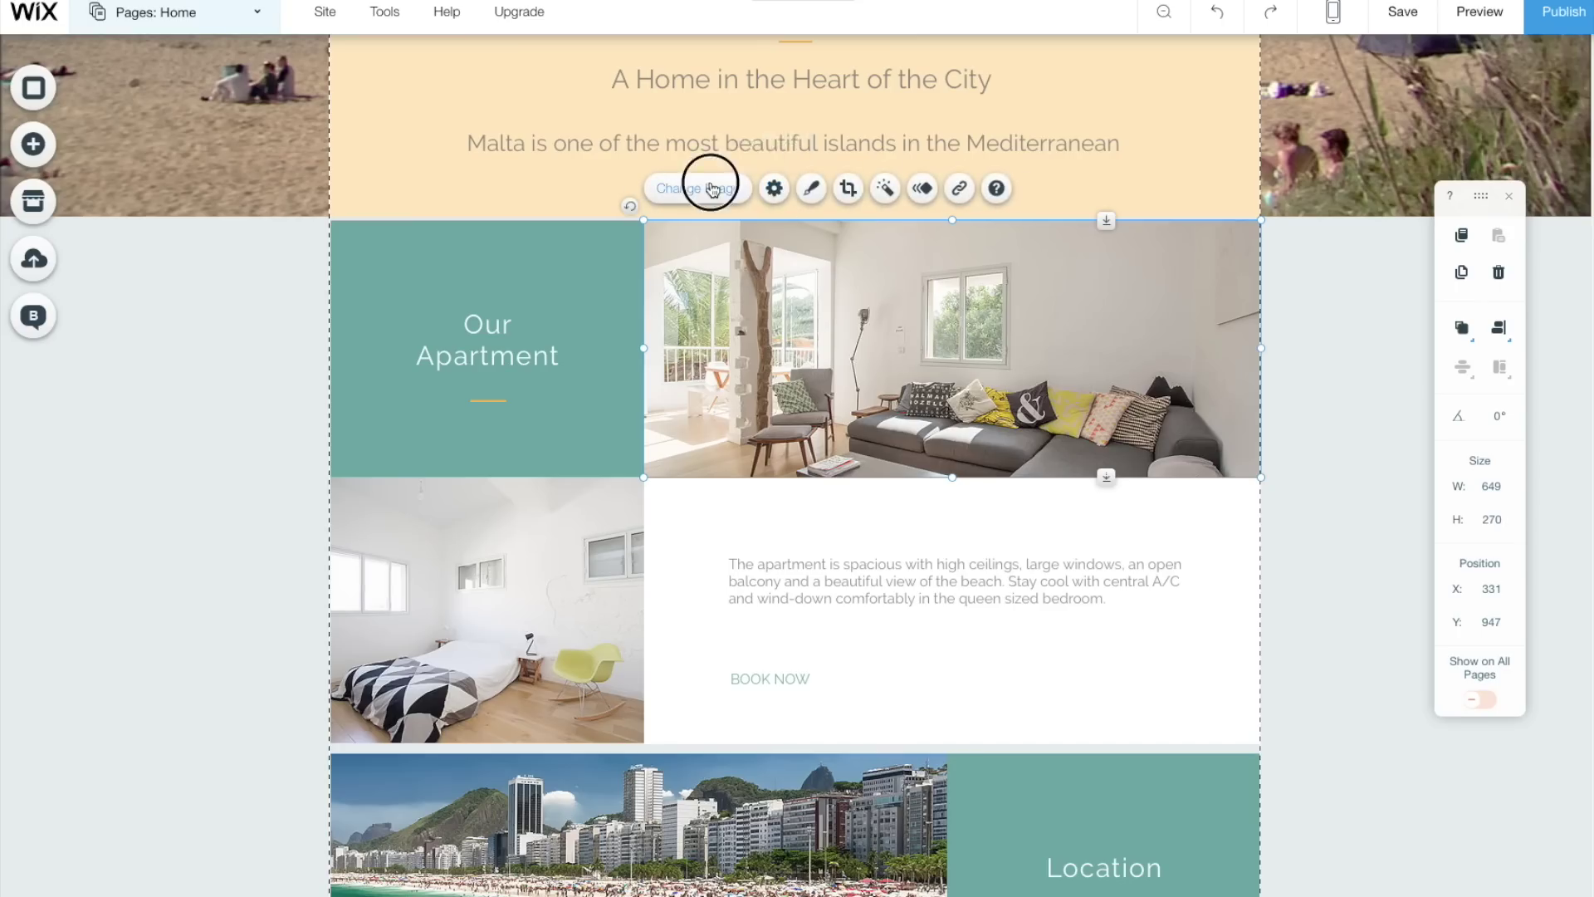
- Replace the apartment strip's picture with the restaurant photo from the media library
left_click(712, 189)
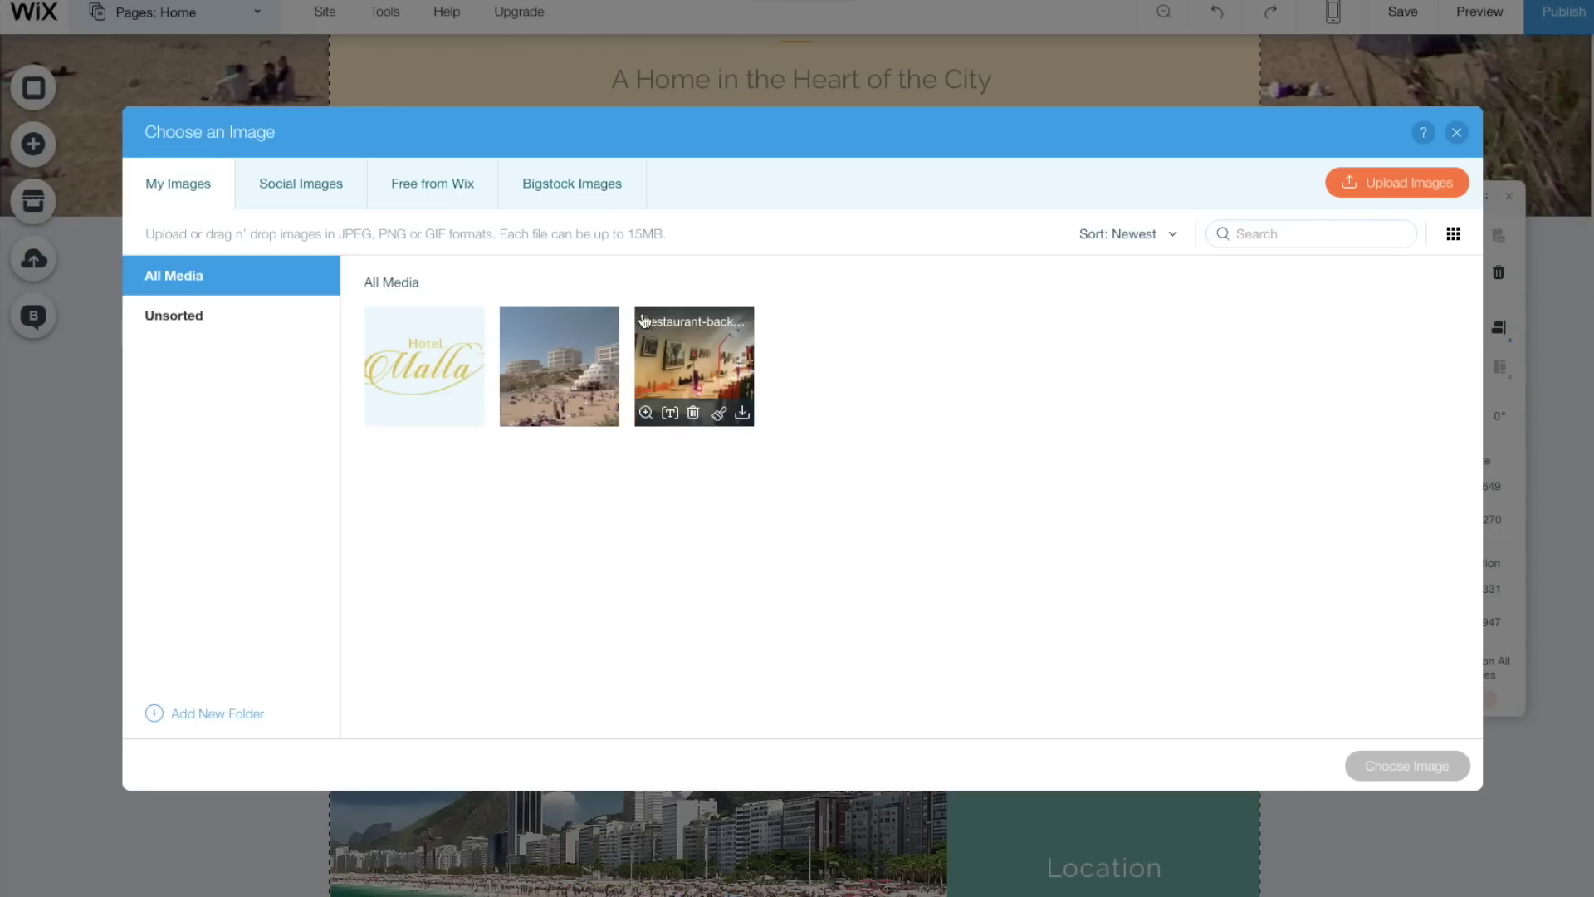
left_click(644, 321)
left_click(1358, 763)
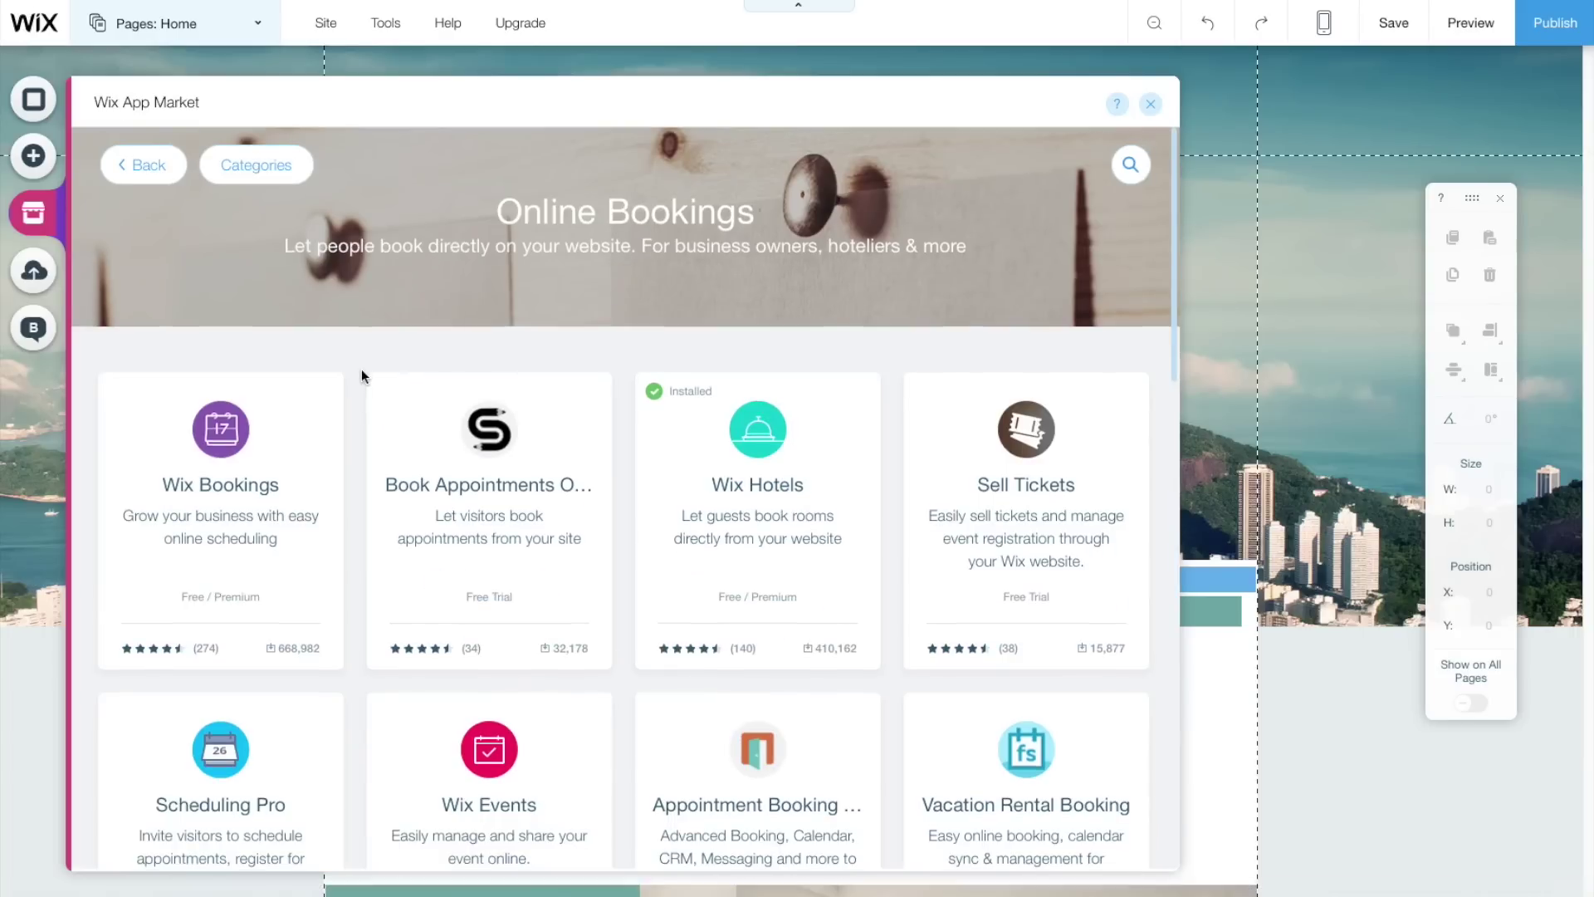
- Scroll through the Online Bookings apps, past the installed Wix Hotels
scroll(362, 369, "down", 3)
scroll(361, 369, "down", 3)
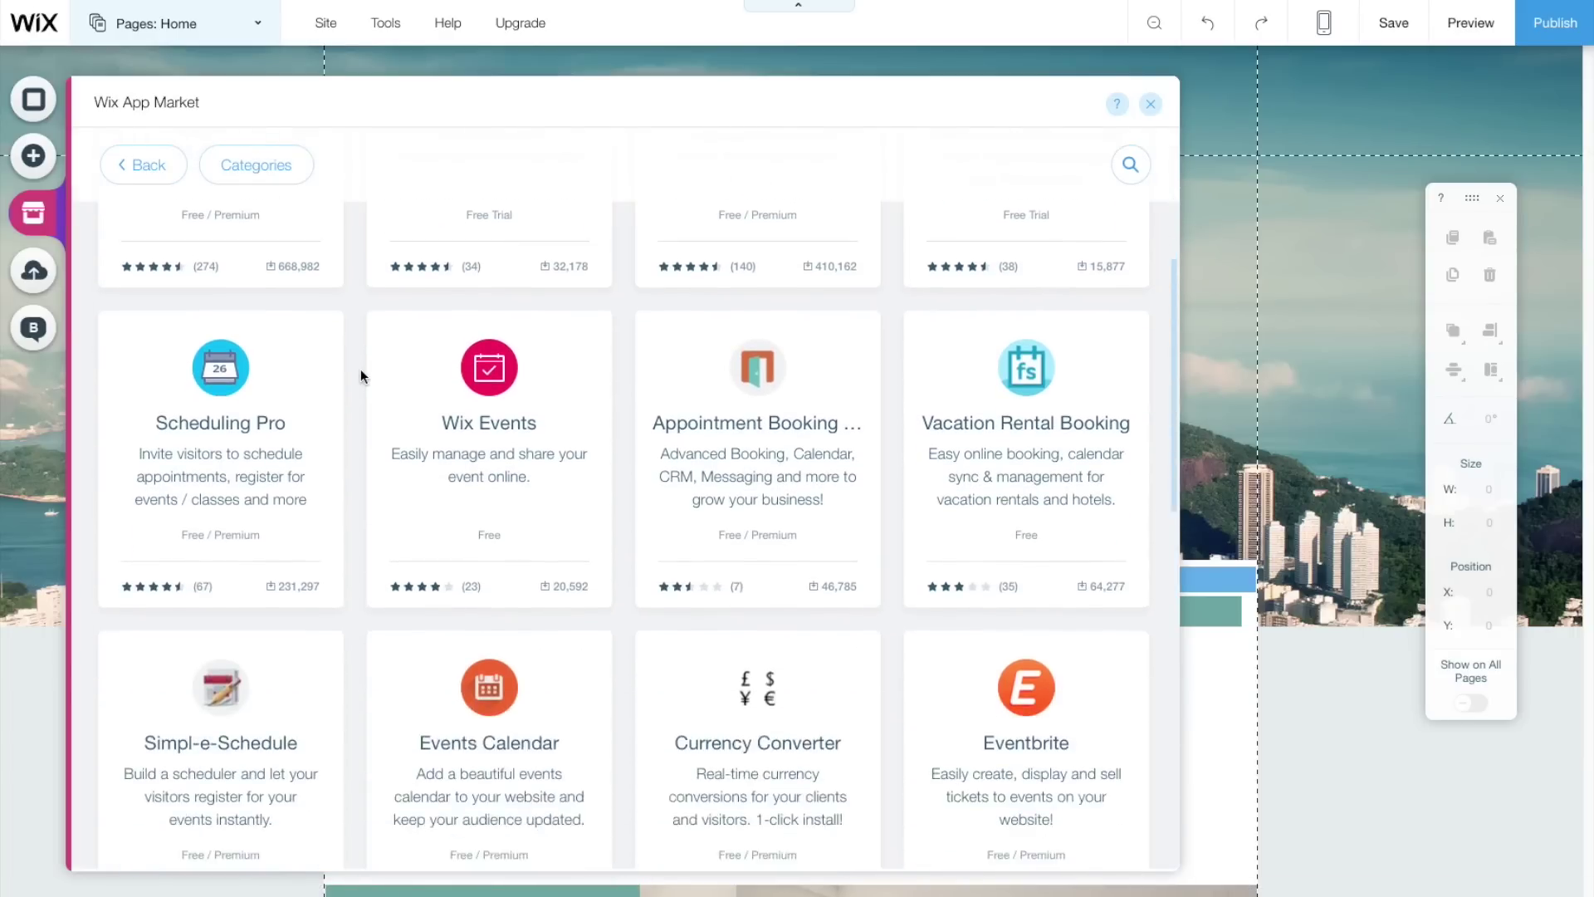